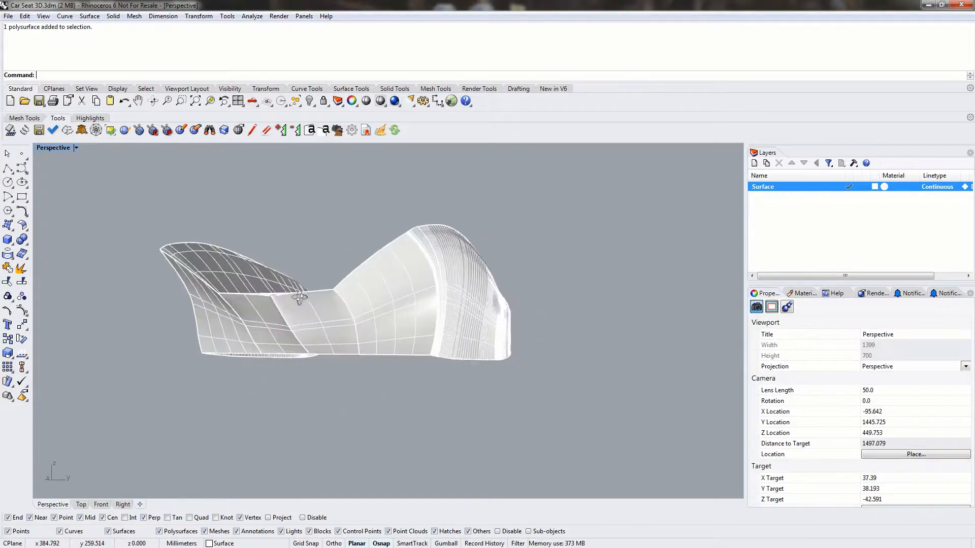
- Examine the car seat polysurface from several sides, including the patch at its front corner
click(348, 319)
click(376, 409)
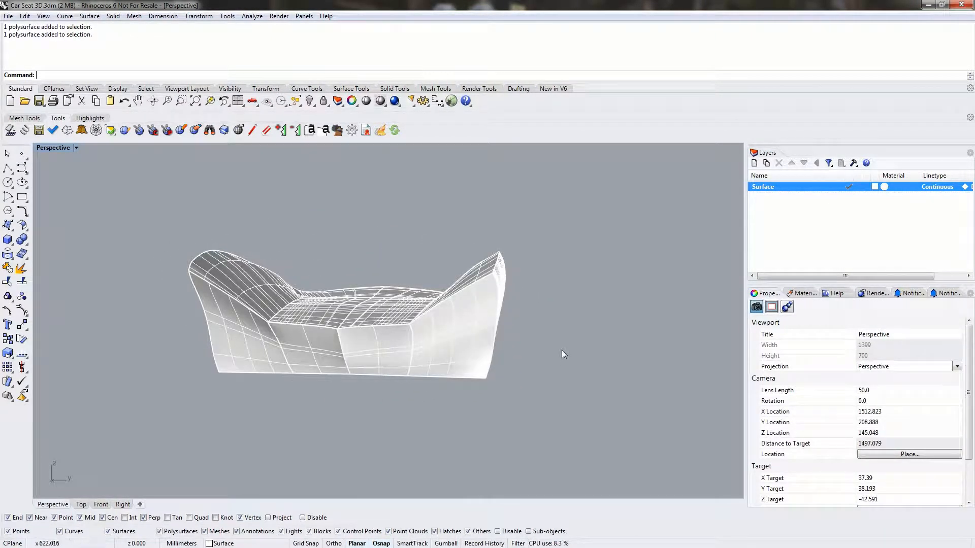
right_drag(563, 355, 502, 339)
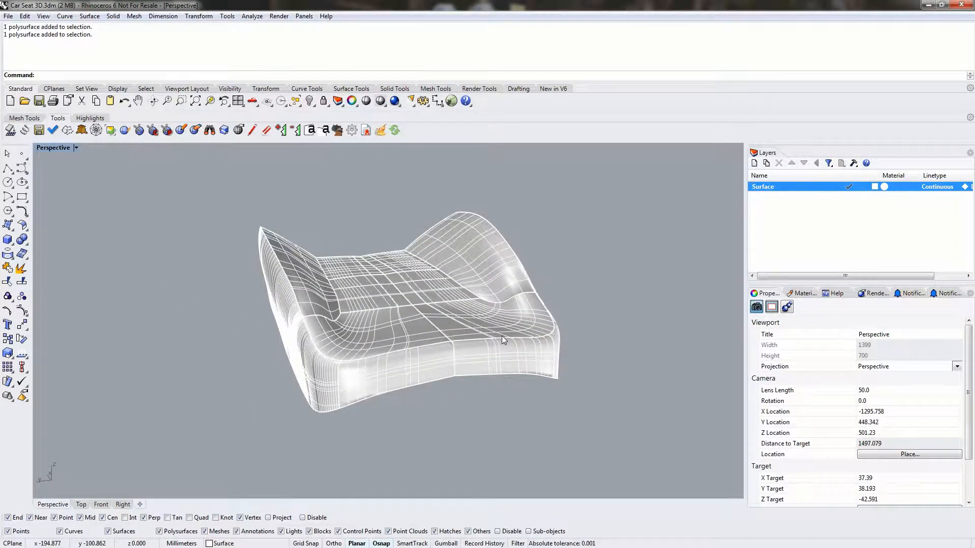
right_drag(501, 336, 375, 348)
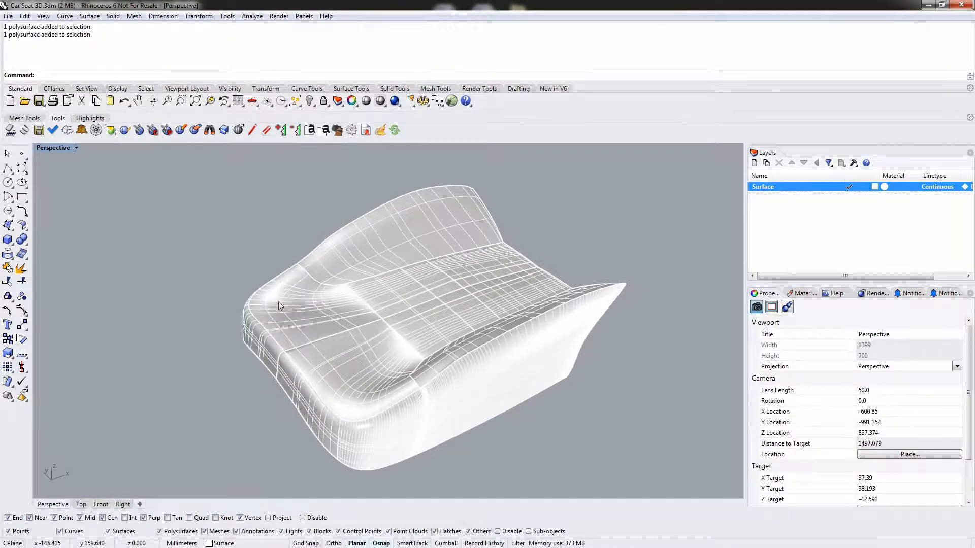
right_drag(279, 302, 399, 287)
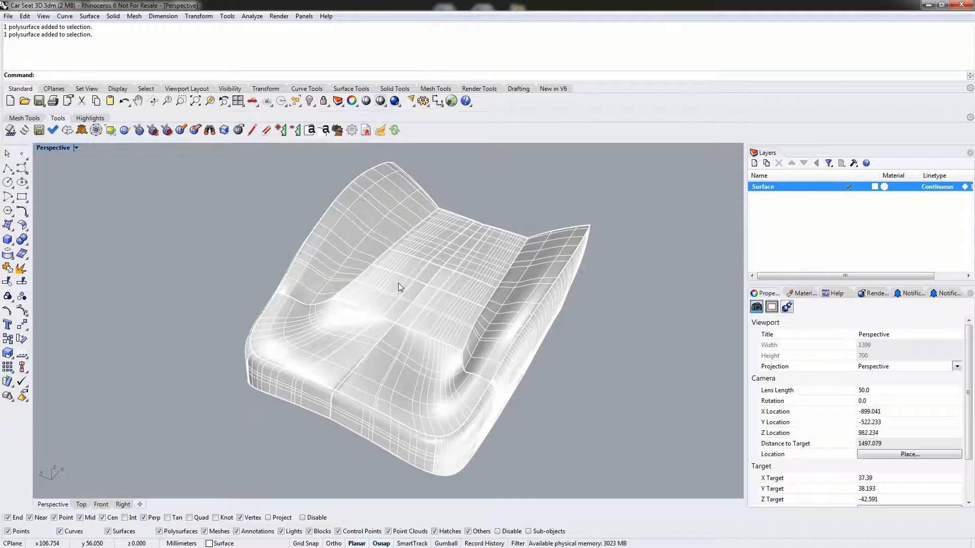
scroll(358, 339, up, 5)
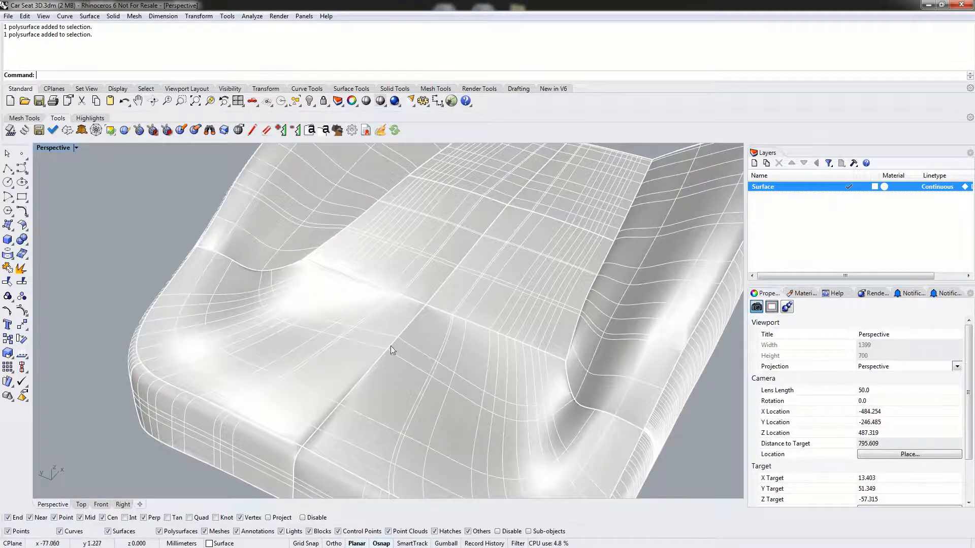
ctrl+shift+click(270, 354)
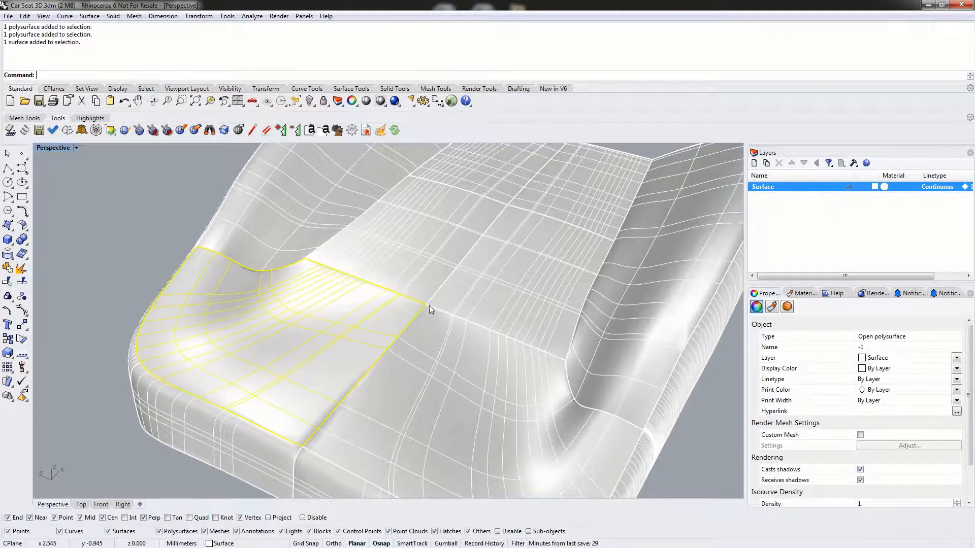
click(152, 229)
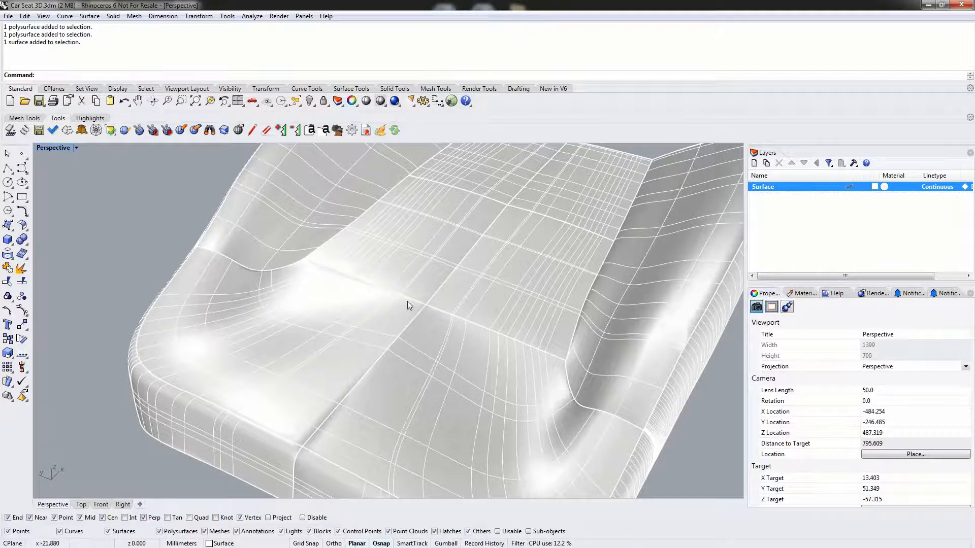
click(373, 308)
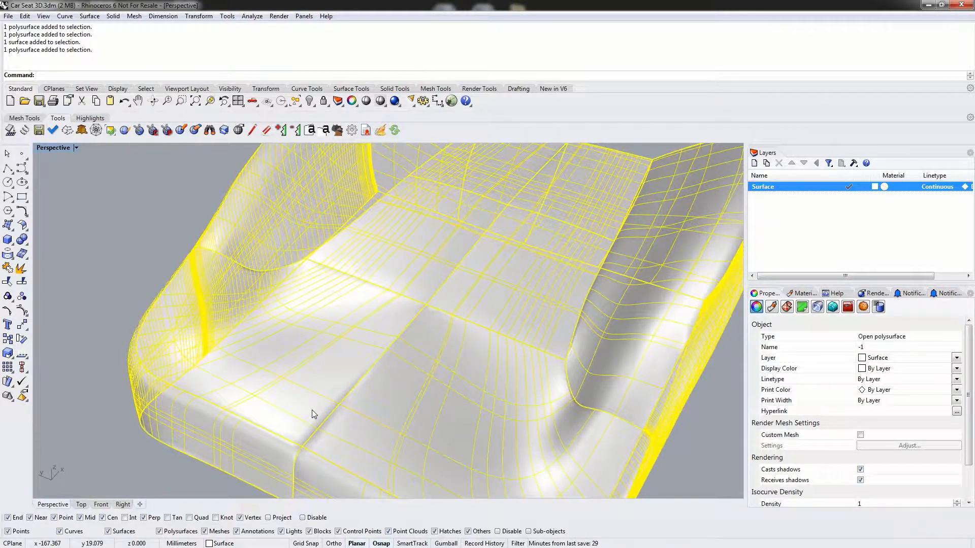
right_drag(184, 316, 260, 308)
key(Escape)
- Select the whole seat polysurface and preview a polygon mesh of it at the highest polygon setting
click(355, 333)
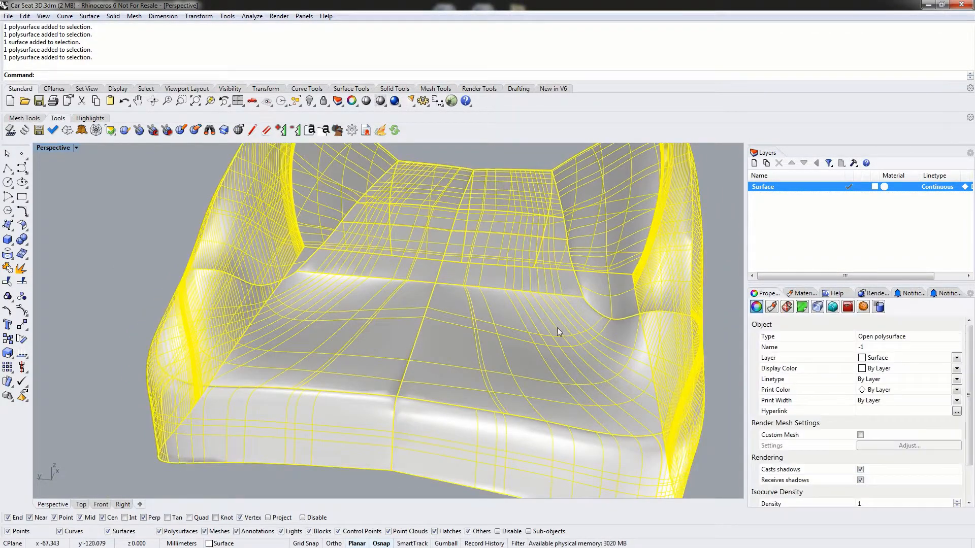
right_drag(561, 330, 450, 329)
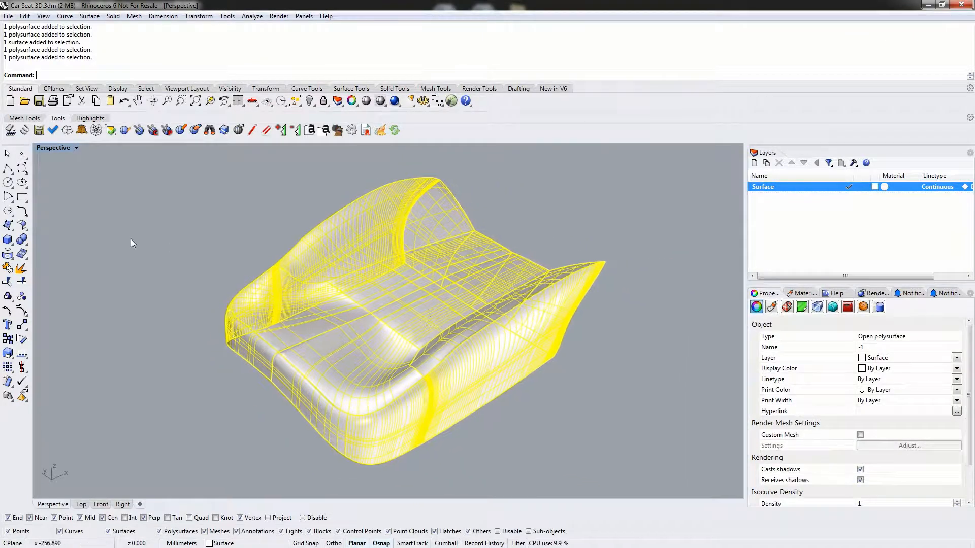
click(22, 254)
drag(652, 189, 637, 171)
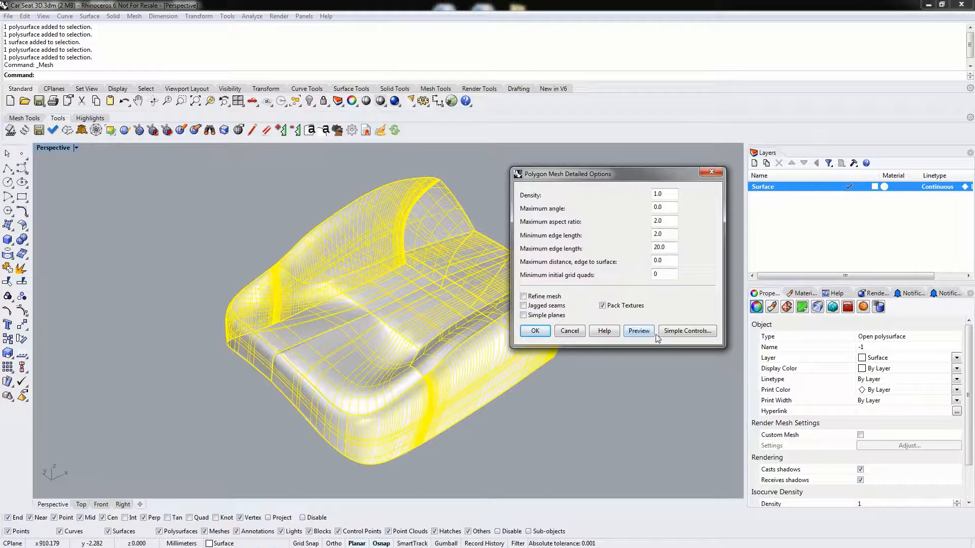
click(683, 331)
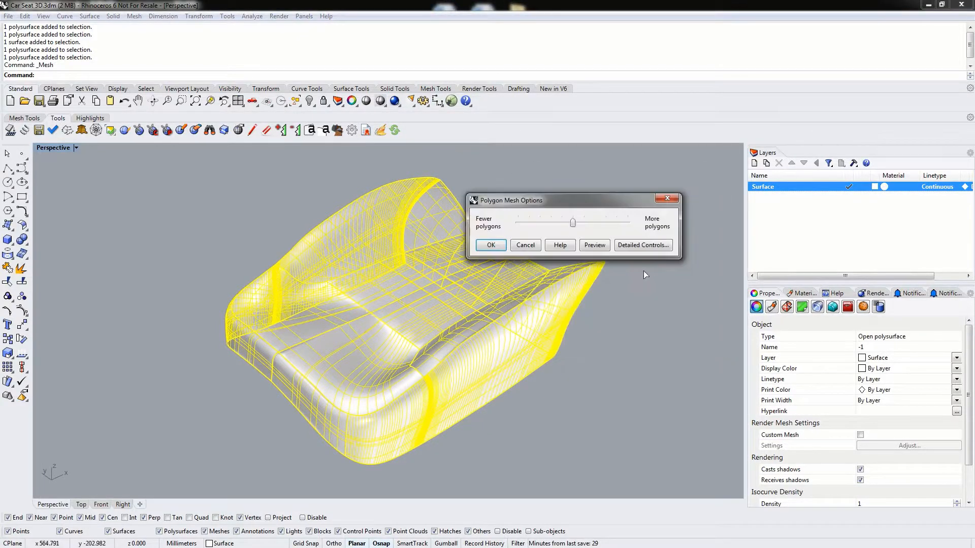
drag(570, 229, 630, 226)
click(595, 246)
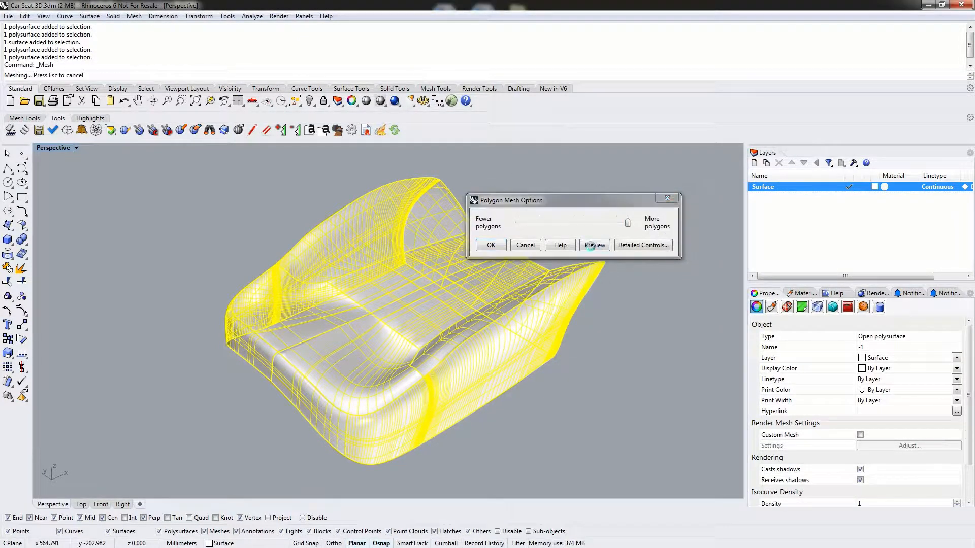
drag(547, 200, 600, 174)
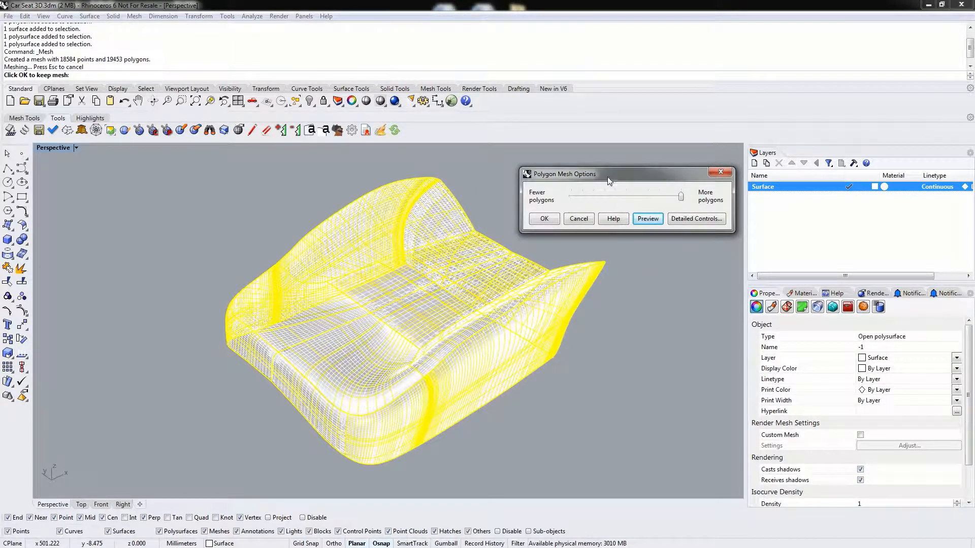
mouse_move(599, 178)
mouse_down()
mouse_move(584, 175)
mouse_move(597, 169)
mouse_up()
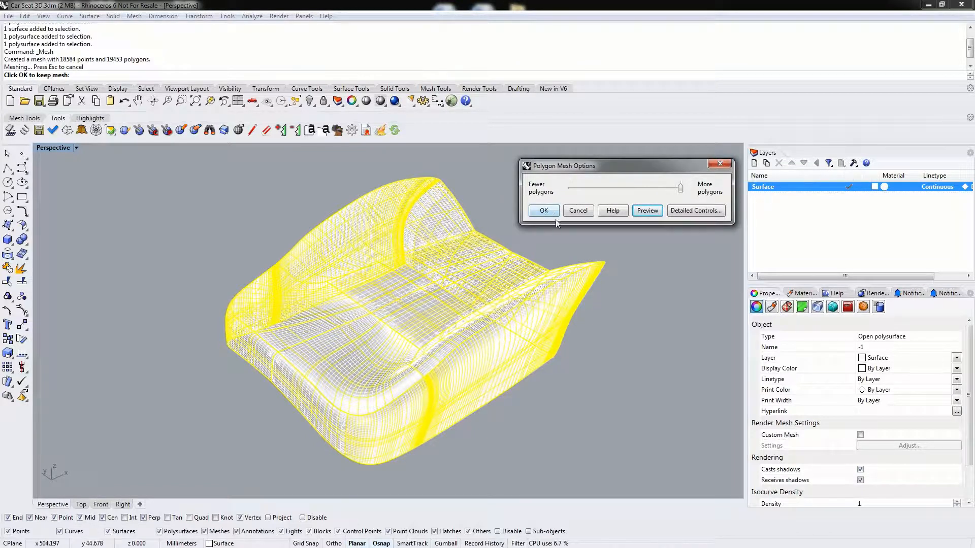
- In the detailed mesh options, set maximum aspect ratio 2, minimum edge length .2 and maximum edge length 2, and preview the mesh
click(671, 212)
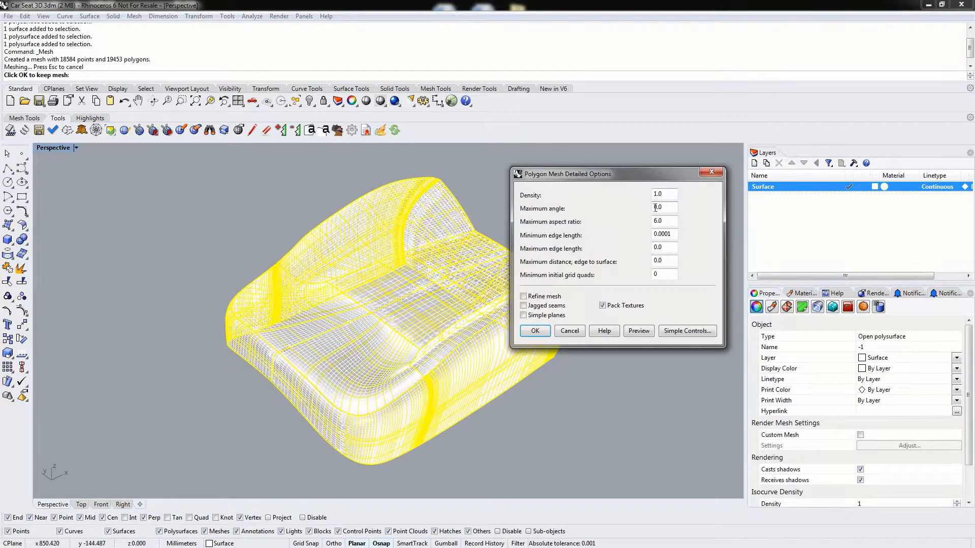
drag(609, 185, 642, 153)
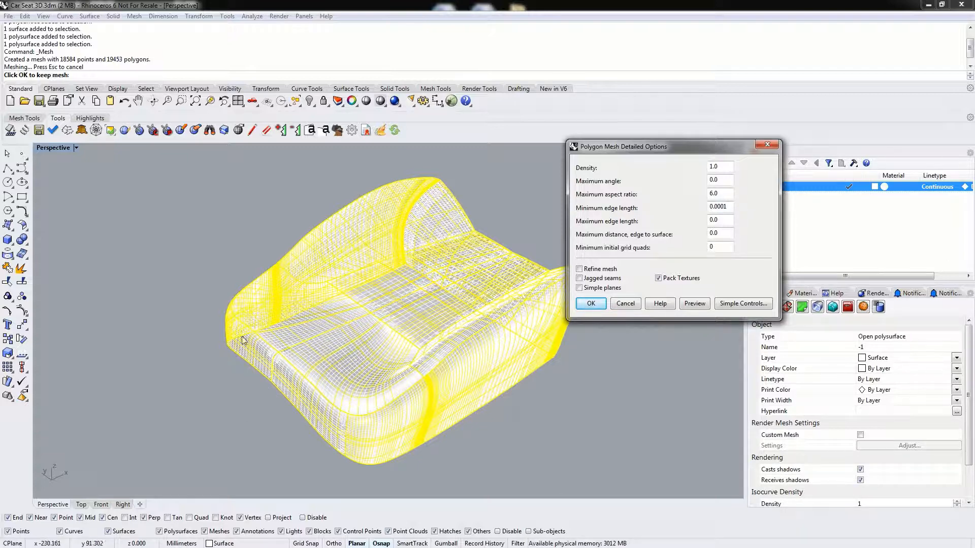
right_drag(244, 339, 366, 370)
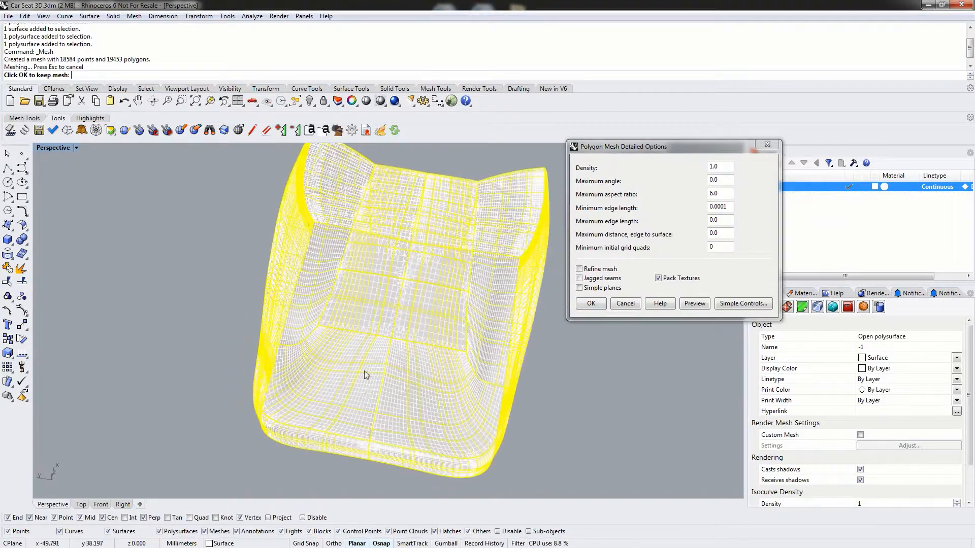
scroll(425, 323, up, 6)
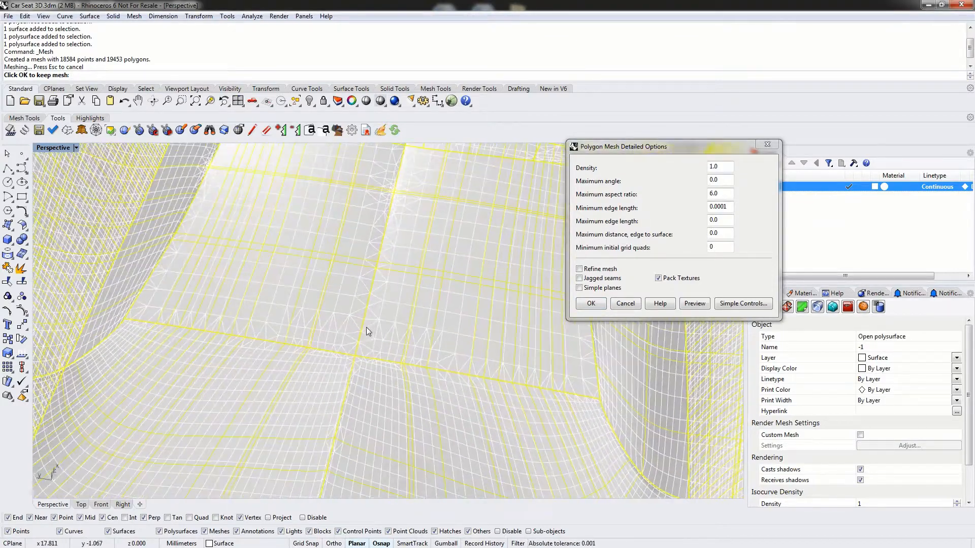
scroll(366, 329, down, 6)
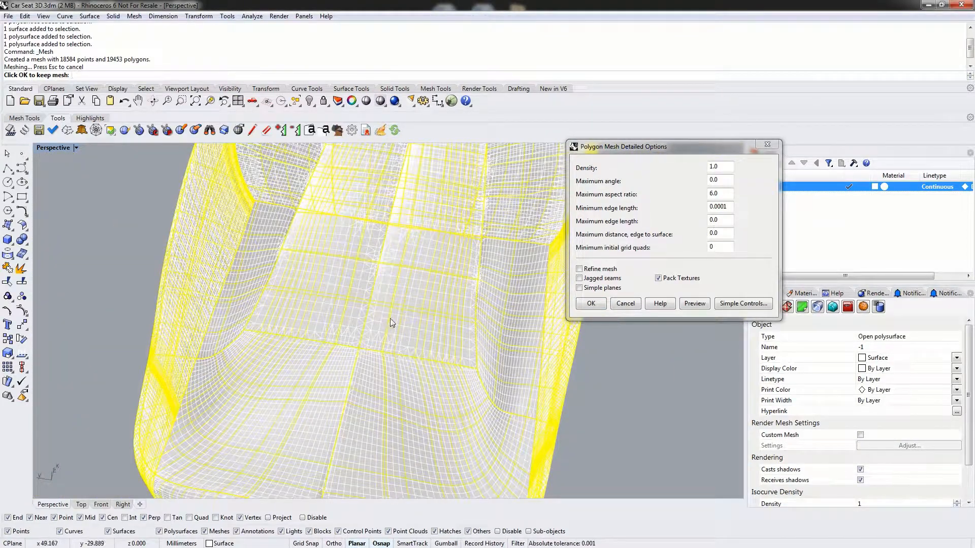
double_click(722, 194)
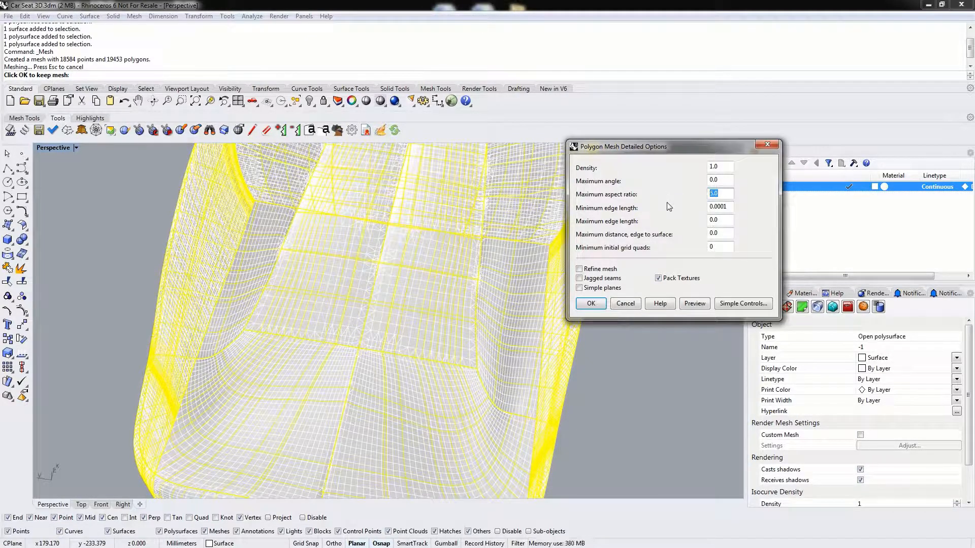
text(2)
key(Tab)
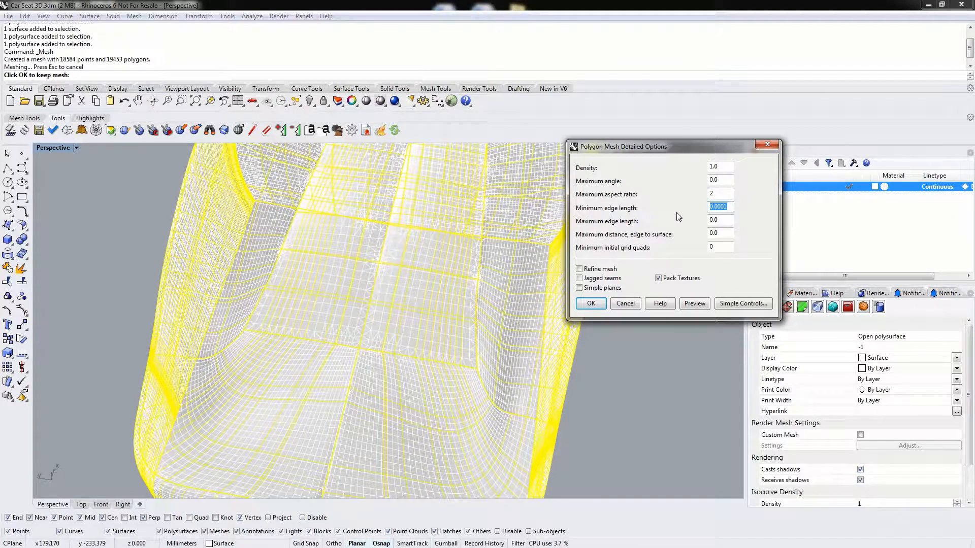
text(.2)
text(2)
click(692, 304)
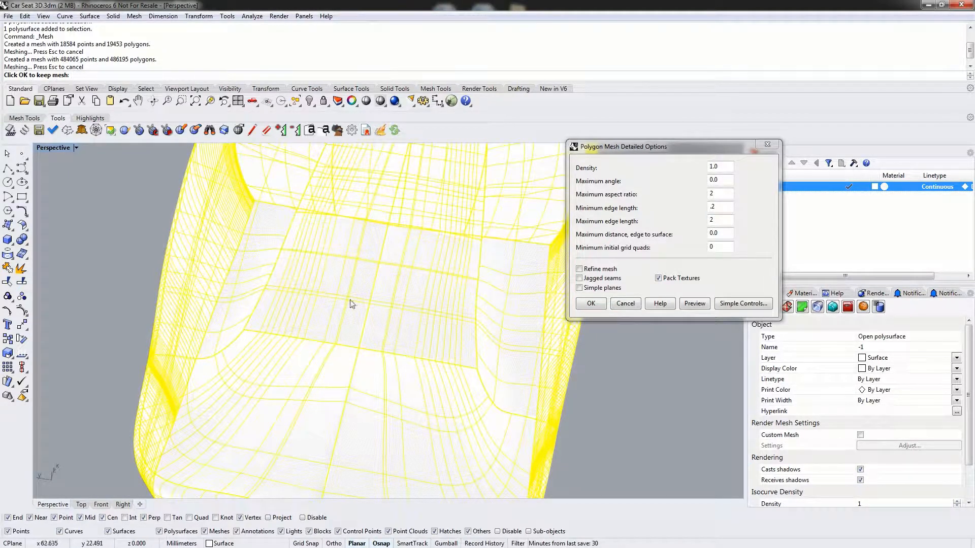
- Set the mesh's minimum edge length to 1 and maximum edge length to 10, and create the mesh after checking its preview
click(719, 219)
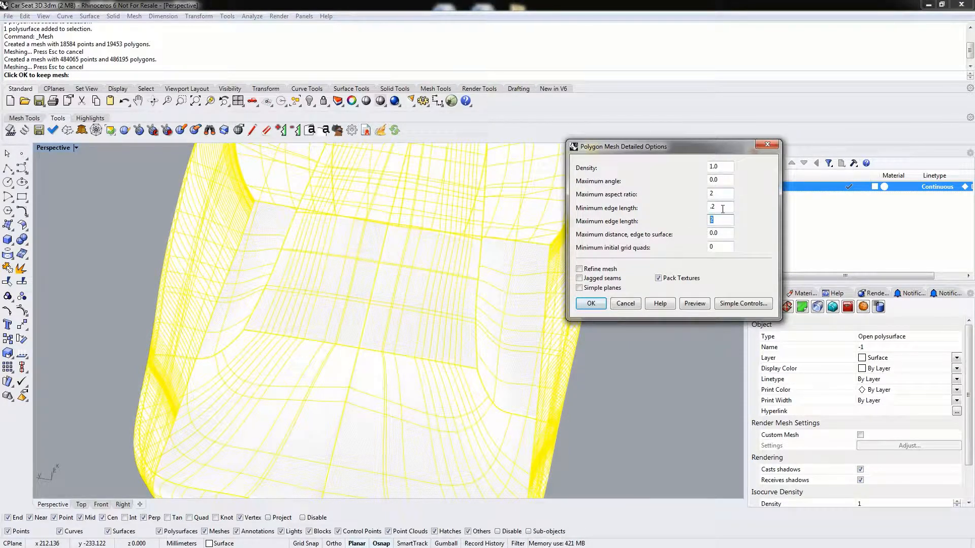
double_click(733, 204)
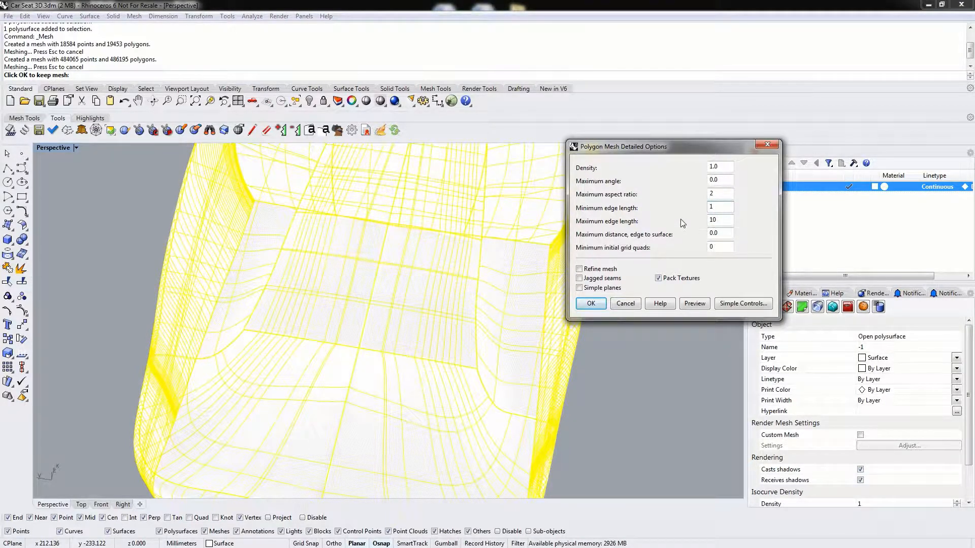
click(694, 303)
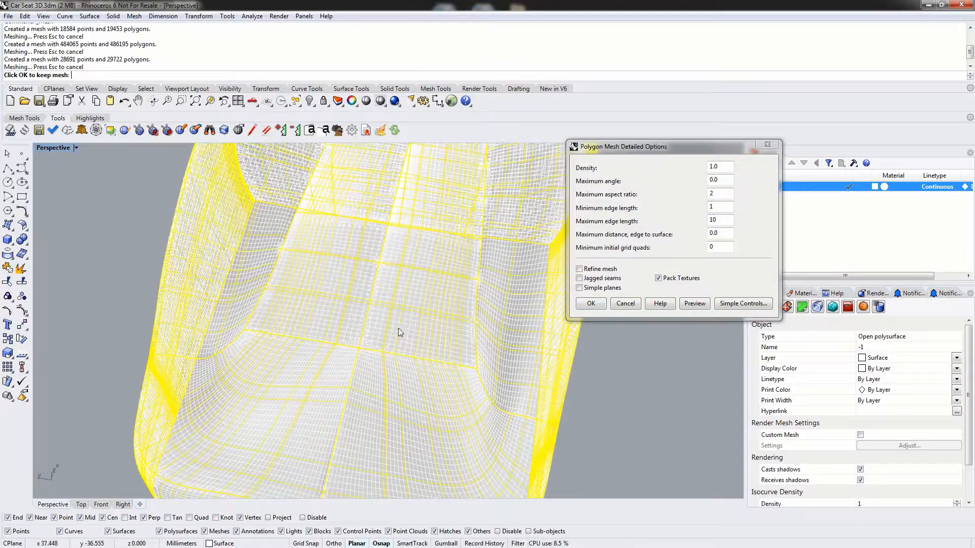
right_drag(290, 373, 426, 307)
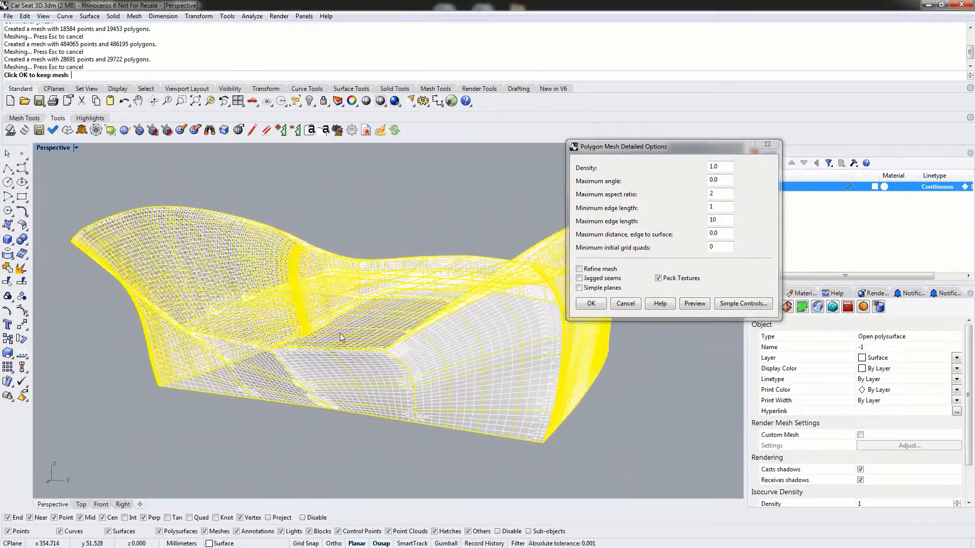
right_drag(385, 331, 345, 320)
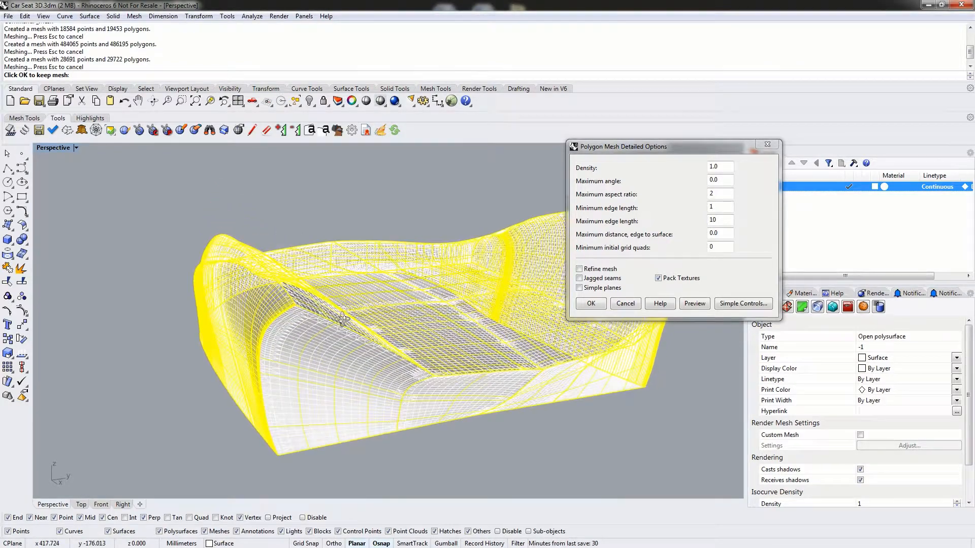
right_drag(370, 370, 290, 404)
right_drag(406, 351, 326, 428)
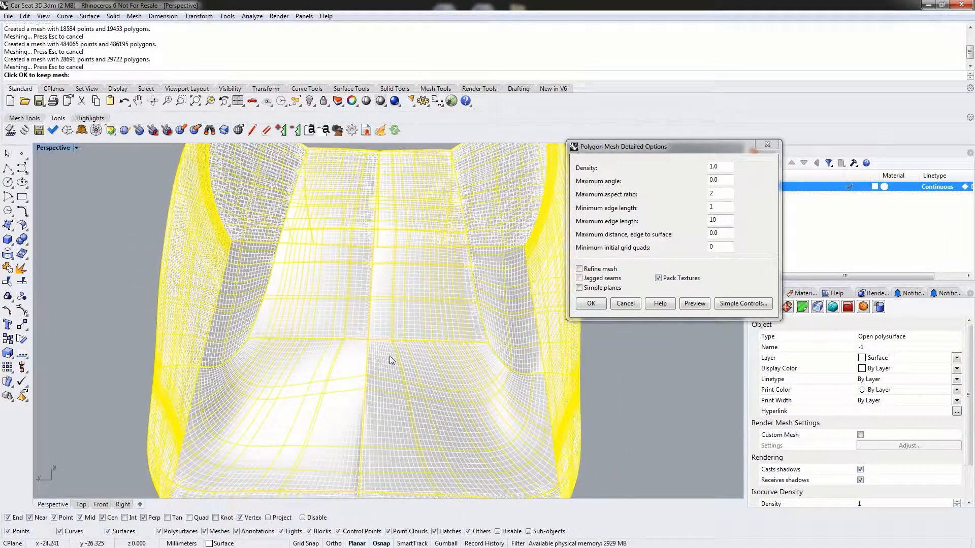
click(595, 308)
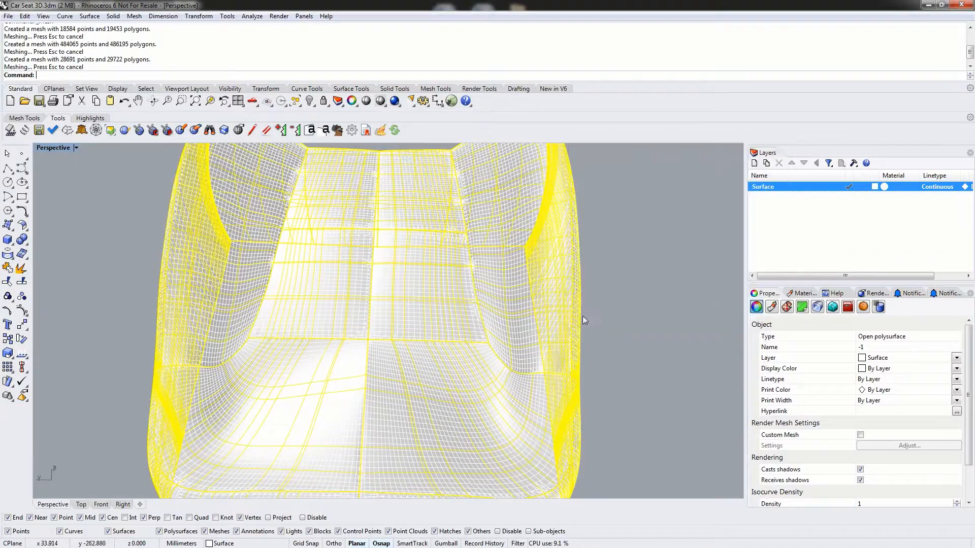
- Add a new layer named Mesh
click(647, 276)
right_click(803, 230)
click(810, 235)
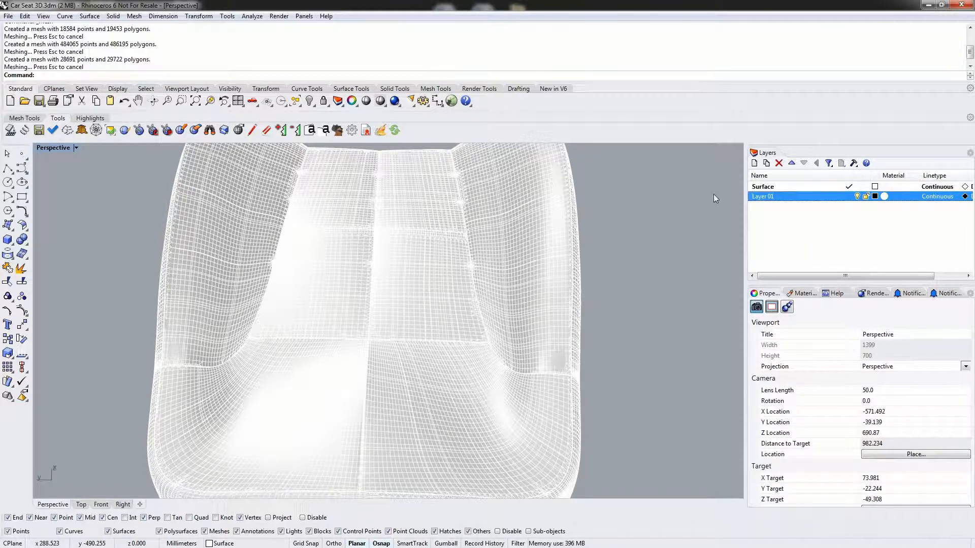
right_drag(558, 339, 598, 300)
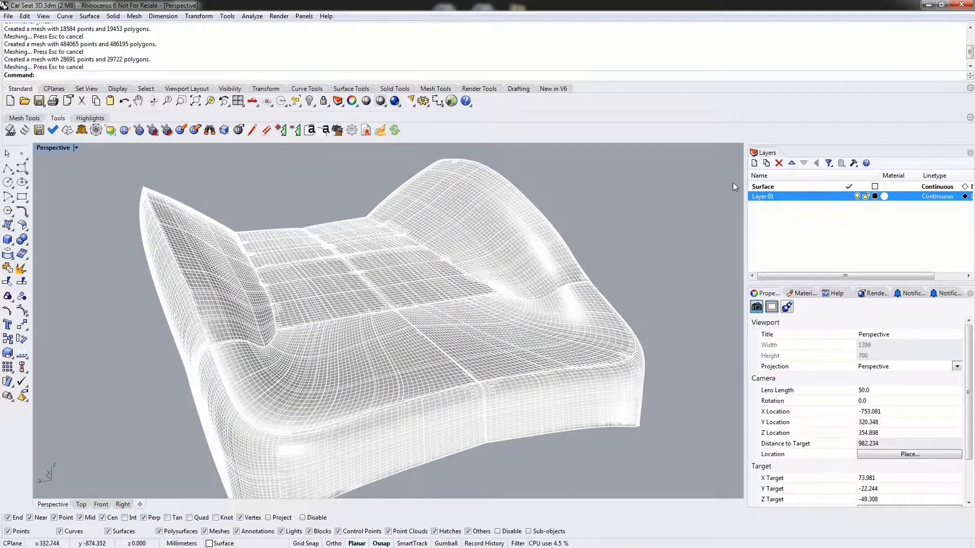
click(767, 198)
text(Mesh)
key(Return)
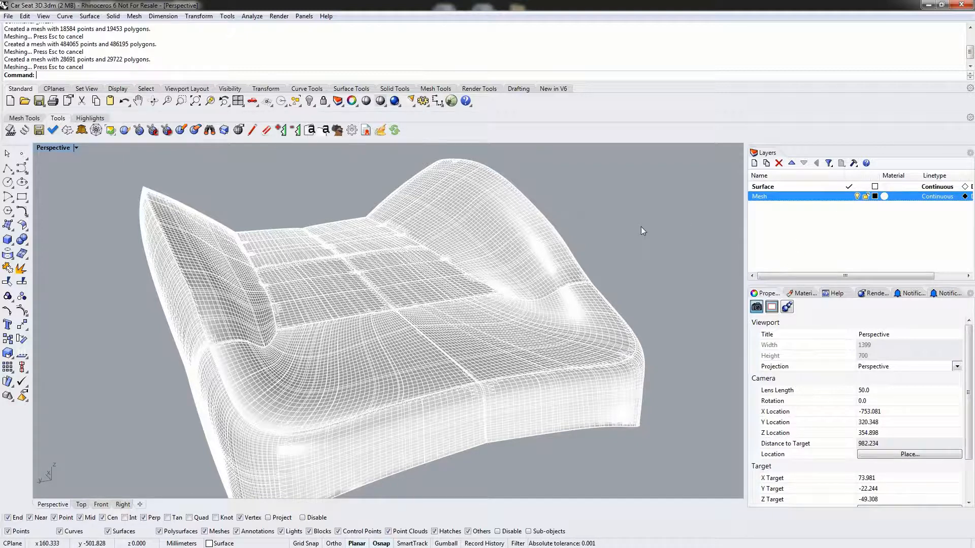
- Select the seat mesh with SelMesh, assign it to the Mesh layer, and make that layer current
text(SelMesh)
key(Return)
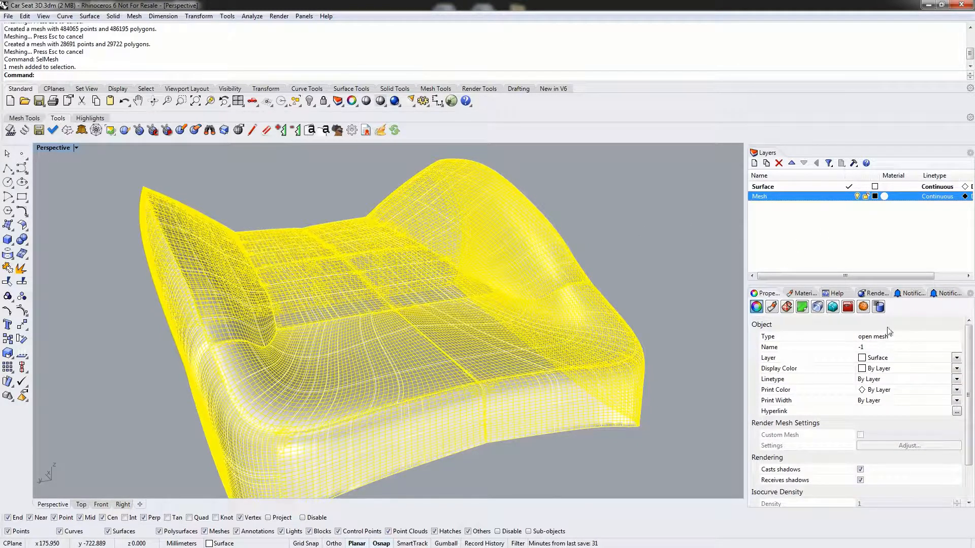
click(956, 358)
click(888, 374)
click(849, 197)
click(855, 175)
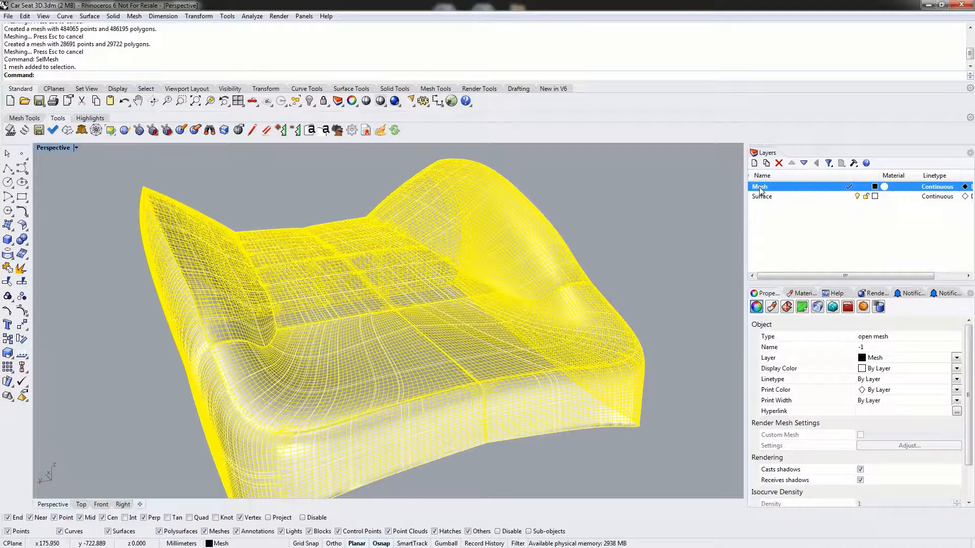
- Move the Mesh layer below the Surface layer in the layer list and turn off the Surface layer's visibility
click(803, 163)
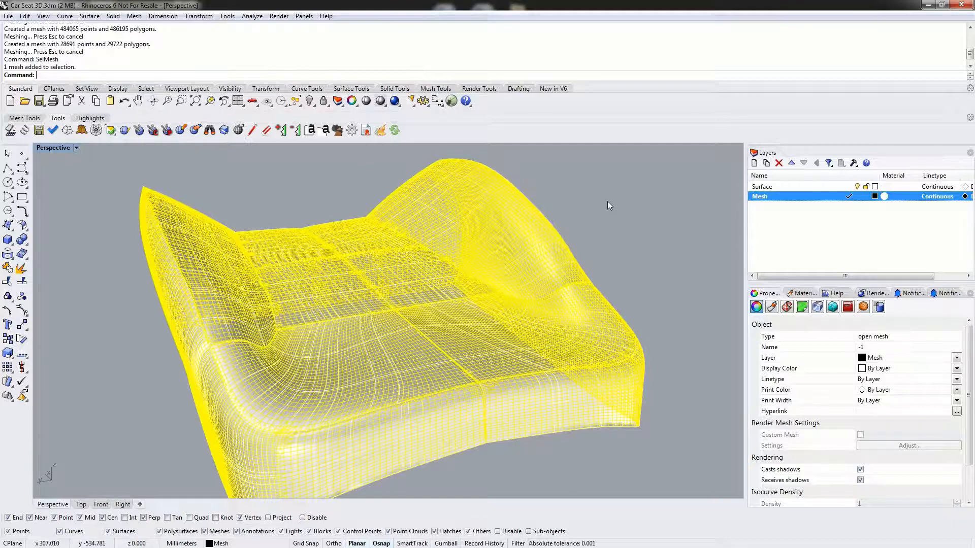
click(851, 215)
click(610, 233)
right_drag(589, 203, 470, 277)
click(856, 188)
click(349, 330)
right_drag(348, 330, 496, 285)
key(Escape)
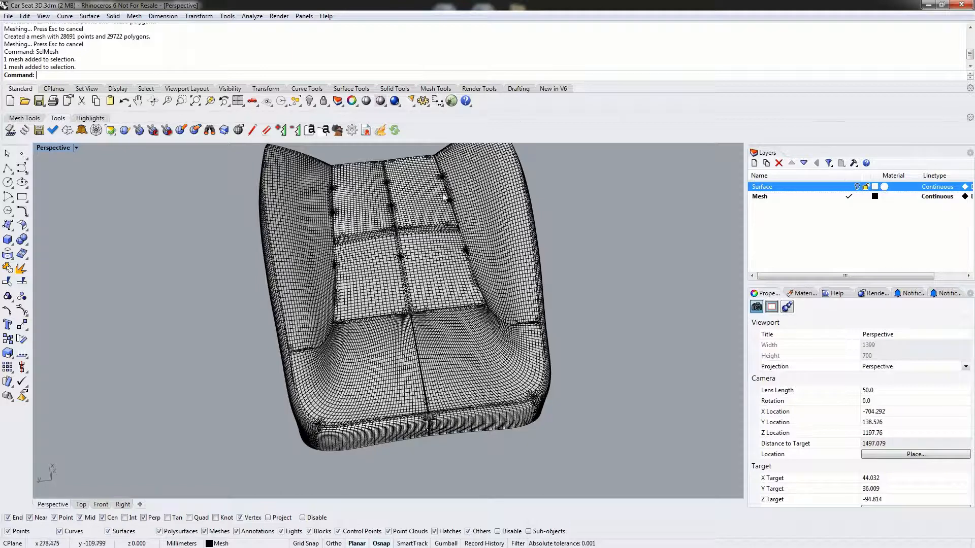
- Explode the seat mesh into its separate panel meshes and clear the selection
click(437, 294)
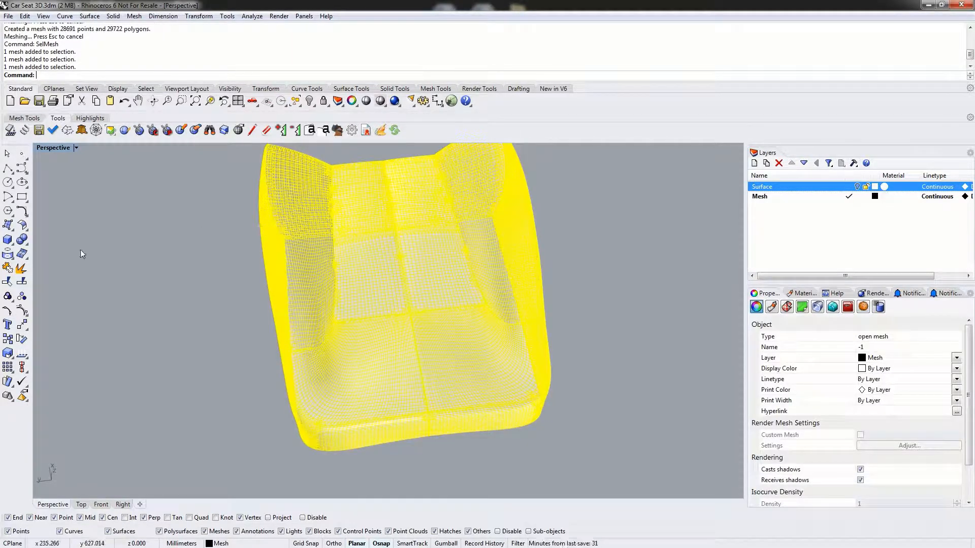
click(23, 269)
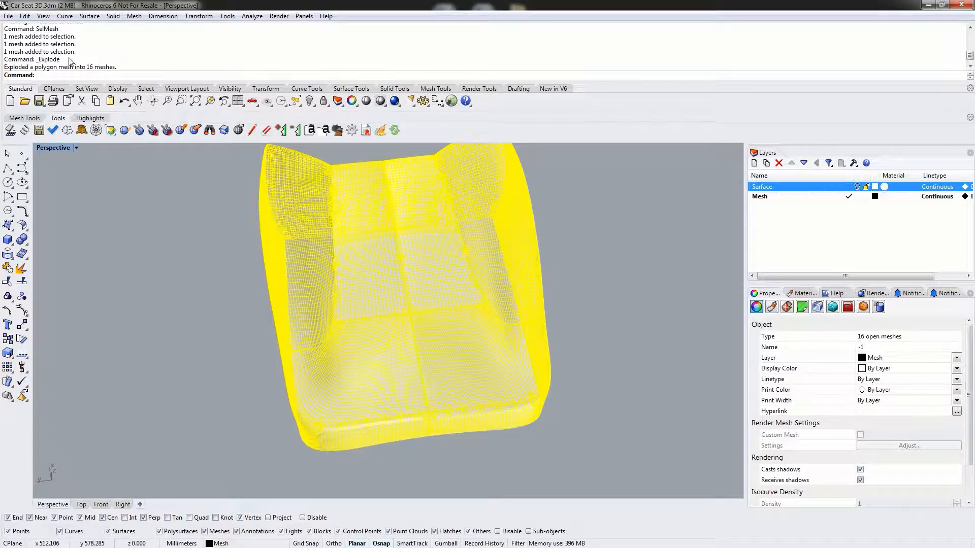
click(170, 301)
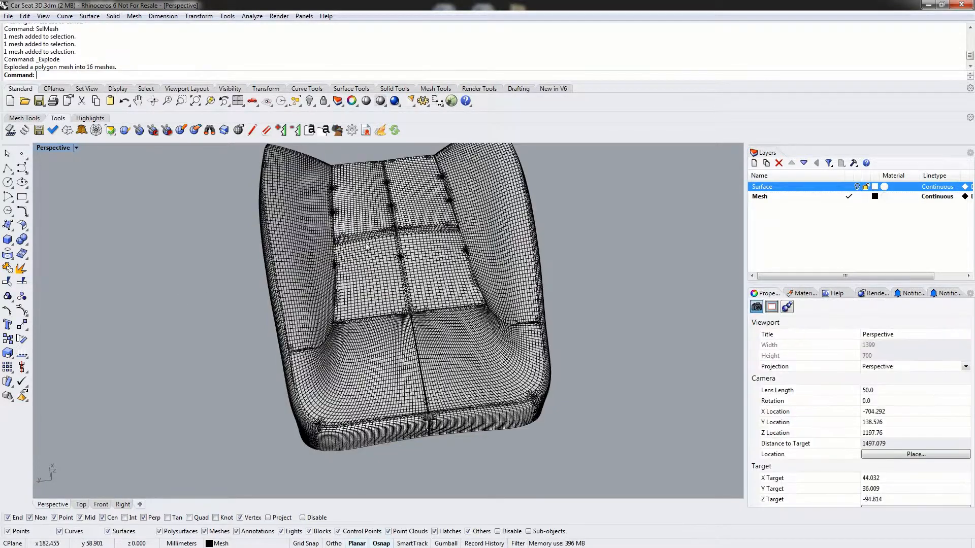
- Join the six centre panel meshes of the seat, covering the cushion and the four upper panels, into one mesh
click(374, 210)
shift+click(369, 292)
shift+click(382, 366)
shift+click(441, 359)
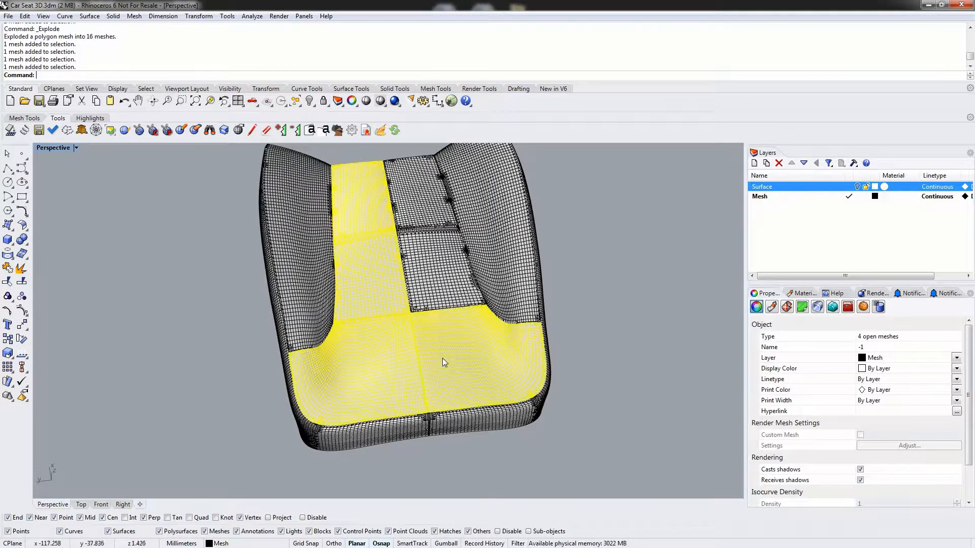
shift+click(428, 254)
shift+click(422, 196)
right_drag(450, 355, 409, 215)
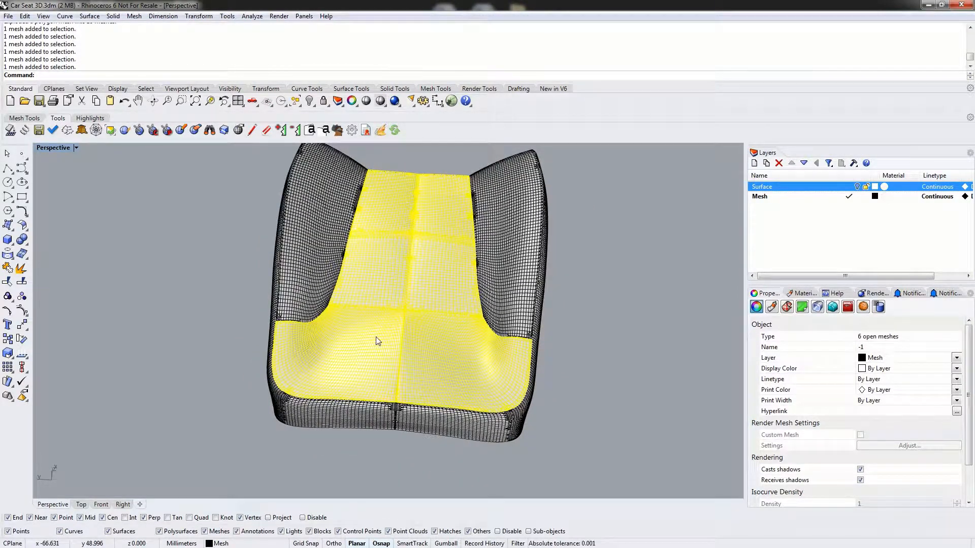
text(Join)
key(Return)
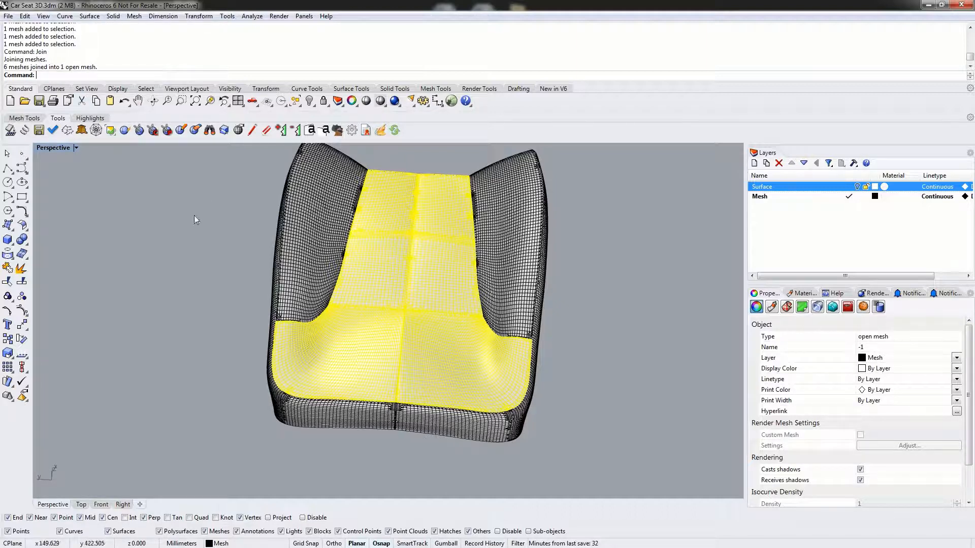
click(224, 421)
- Join the two front panel meshes below the seat cushion's edge into one mesh
right_drag(235, 463, 267, 420)
click(371, 363)
shift+click(449, 364)
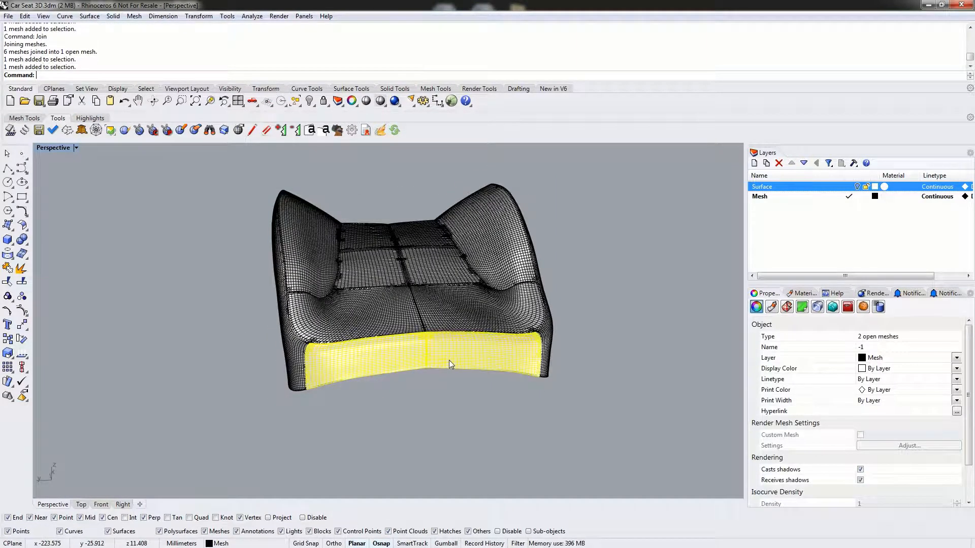
text(Join)
key(Return)
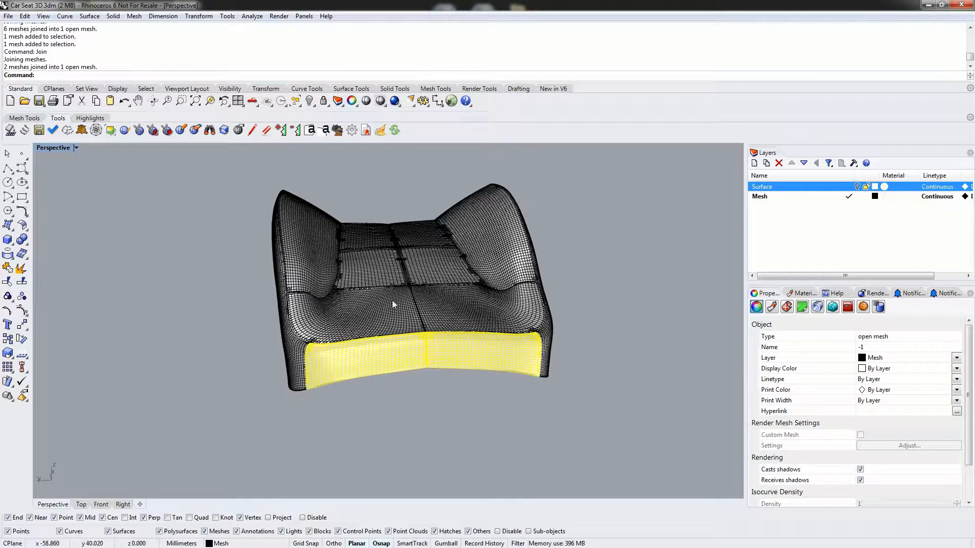
- Join the four panel meshes across the seat's opposite end into one mesh and check the joined piece
right_drag(394, 307, 518, 308)
click(269, 337)
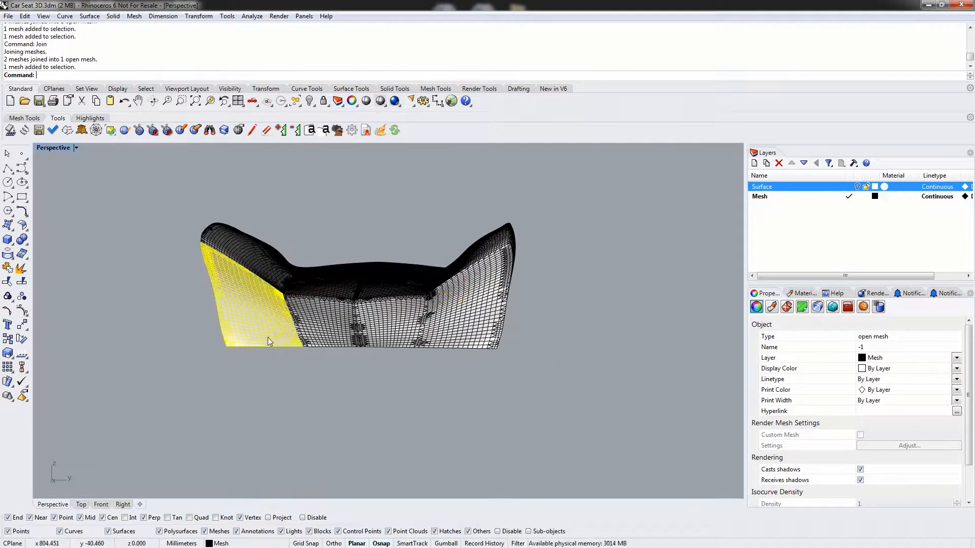
shift+click(327, 337)
shift+click(389, 338)
shift+click(464, 340)
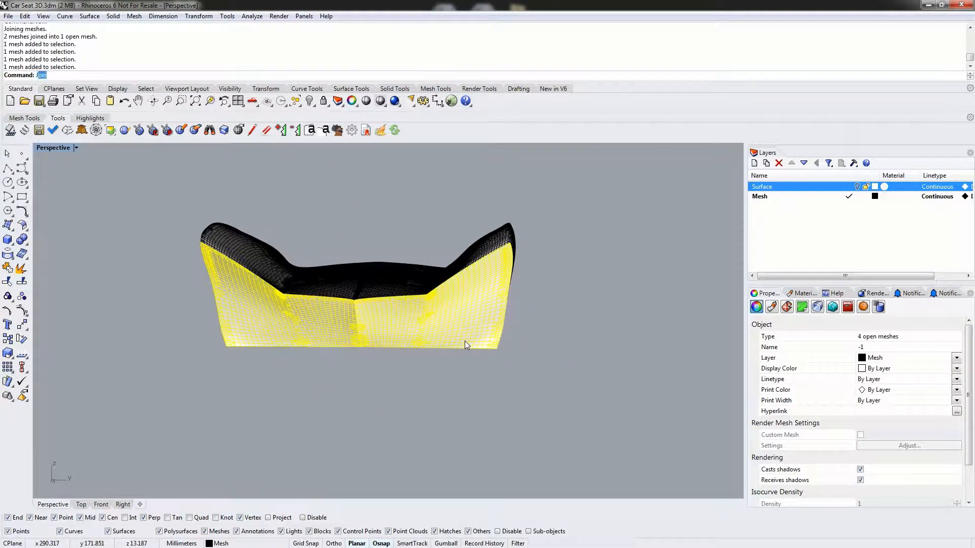
key(ctrl+j)
click(582, 310)
right_drag(582, 310, 523, 364)
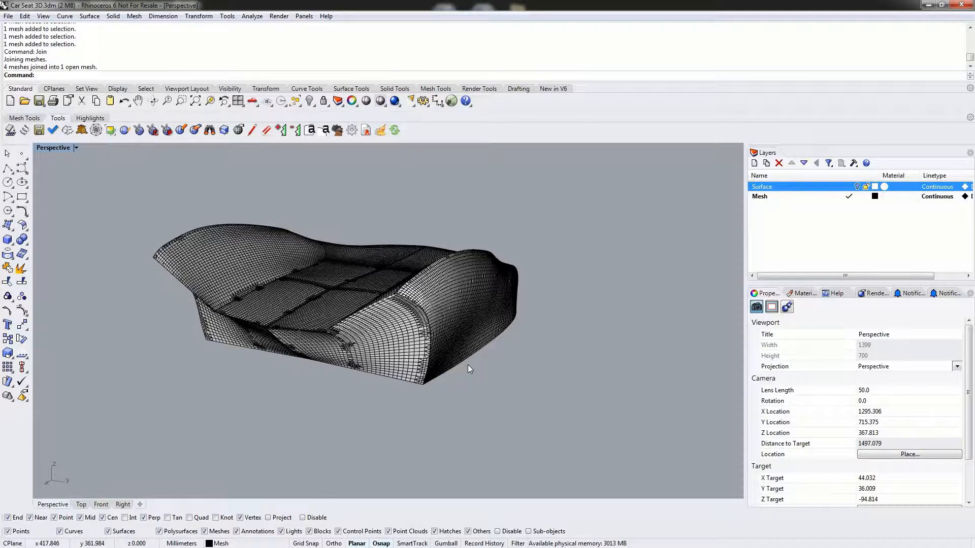
click(371, 334)
right_drag(496, 330, 339, 303)
key(Escape)
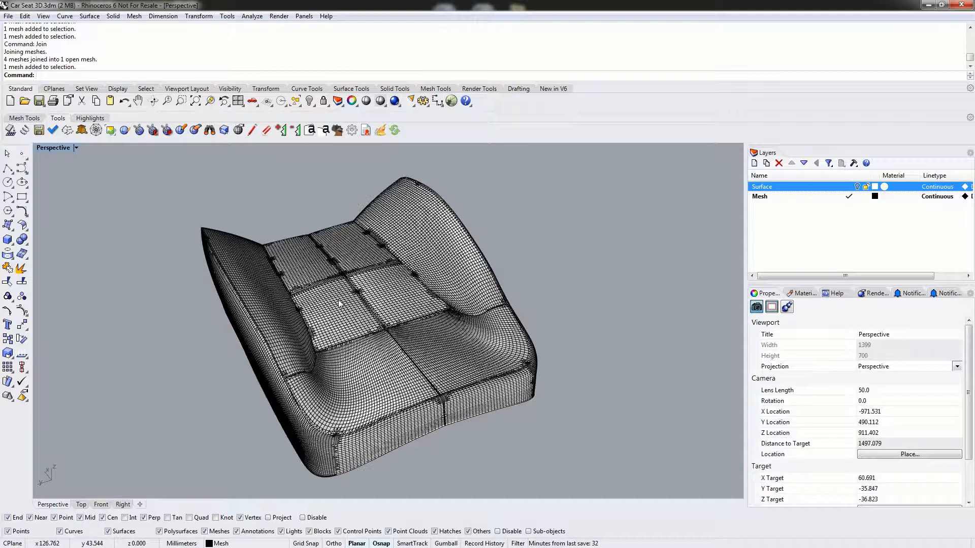
- Weld all the seat meshes with an angle tolerance of 180
drag(161, 155, 618, 490)
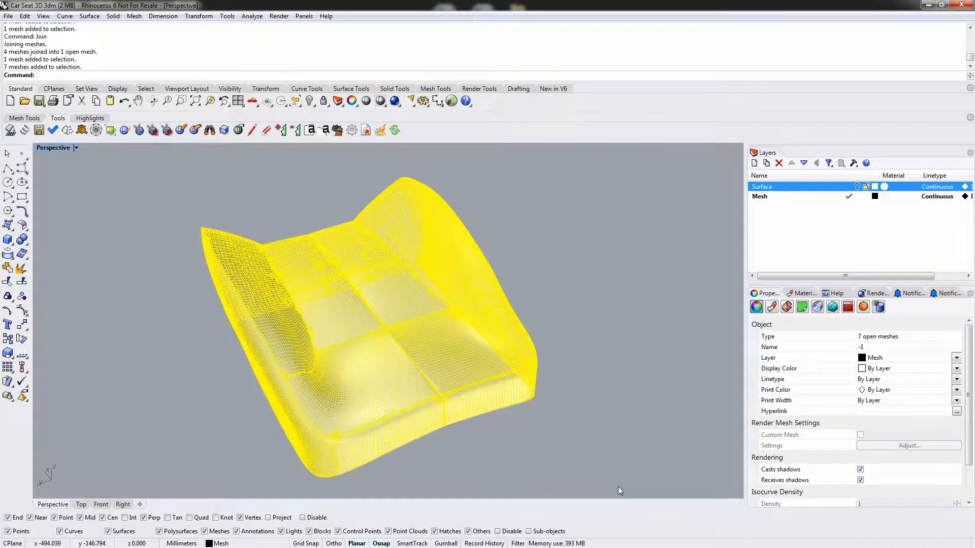
text(W)
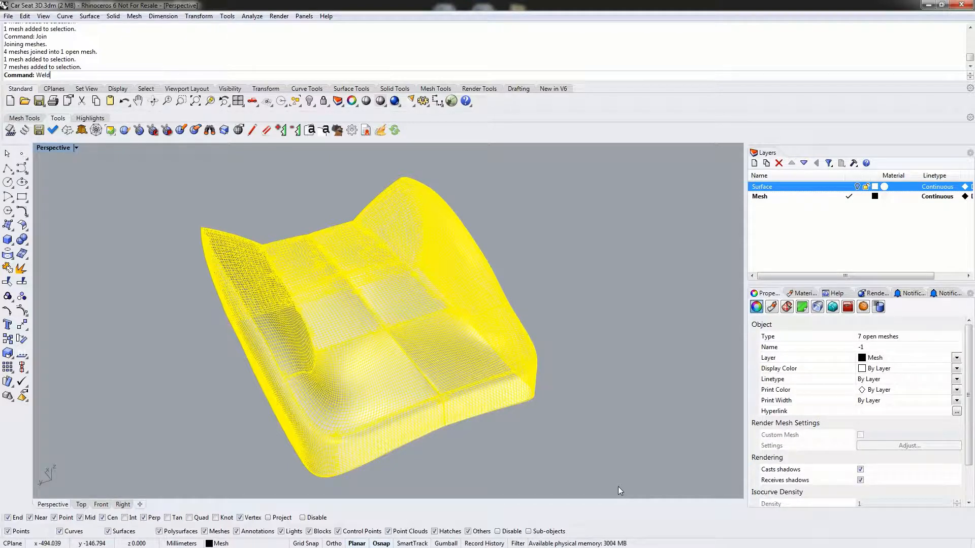
text(eld)
key(Return)
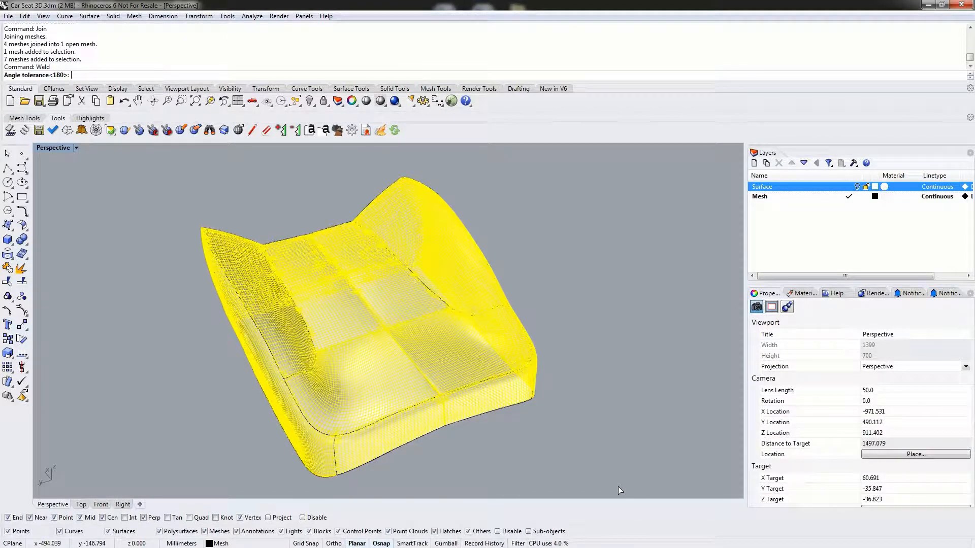
key(Return)
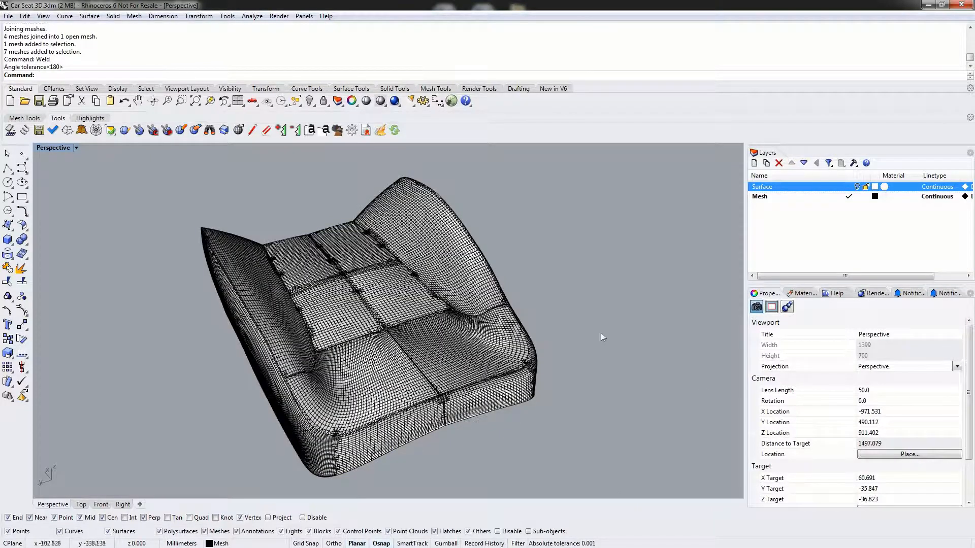
- Check the welded seat pieces individually and validate all the seat meshes
click(397, 280)
click(450, 245)
click(449, 414)
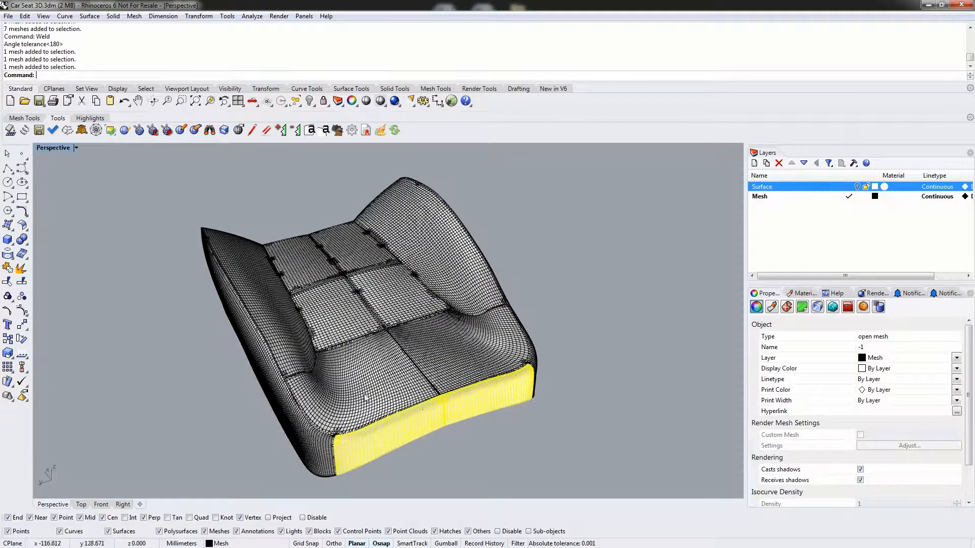
right_drag(238, 287, 304, 280)
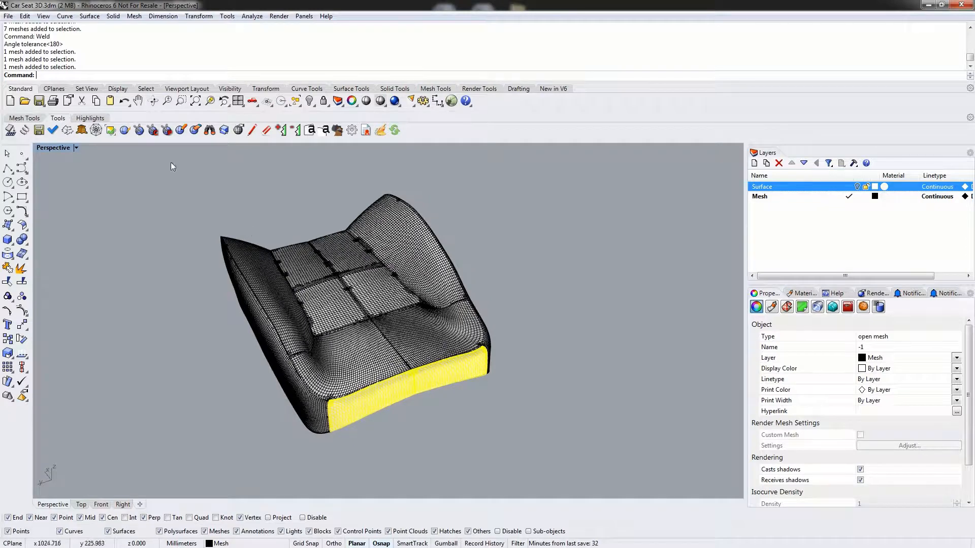
drag(162, 158, 547, 459)
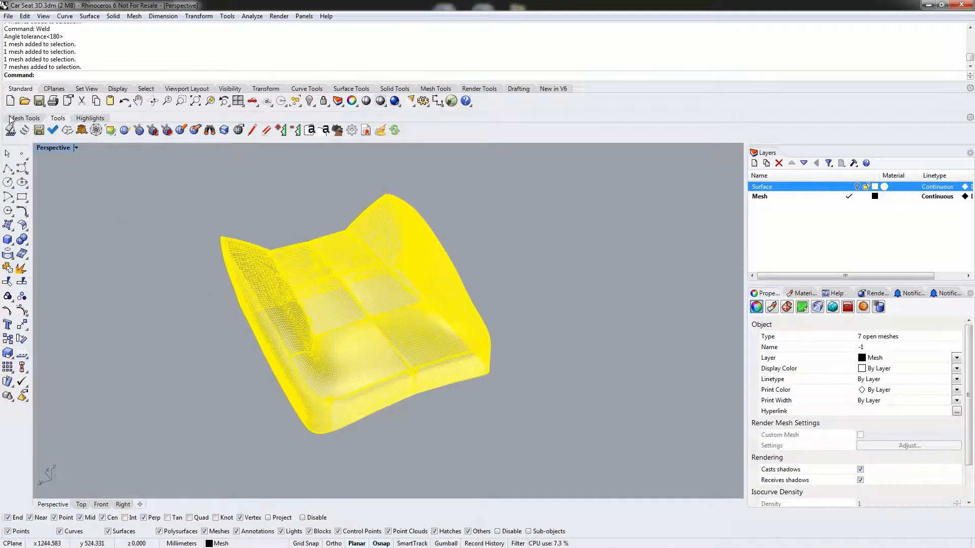
click(34, 117)
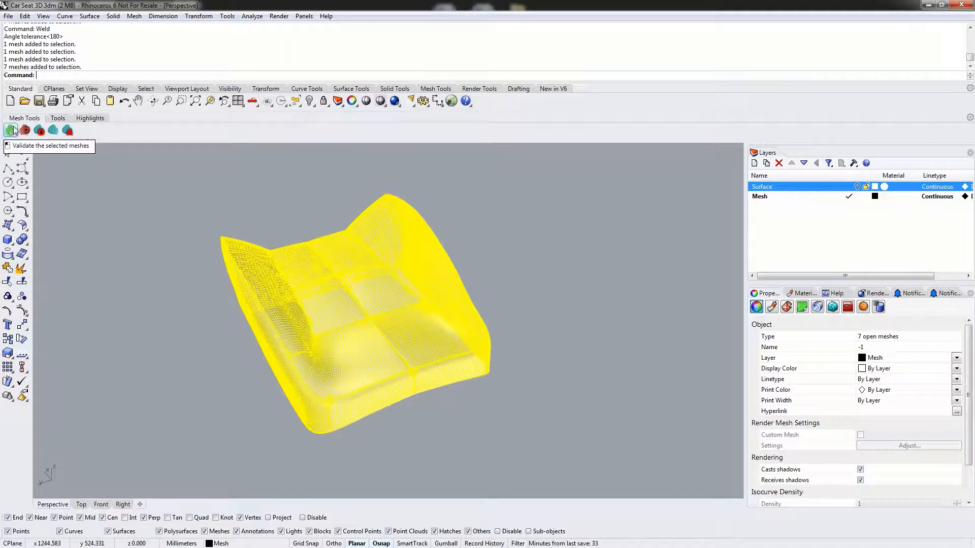
click(10, 131)
click(113, 220)
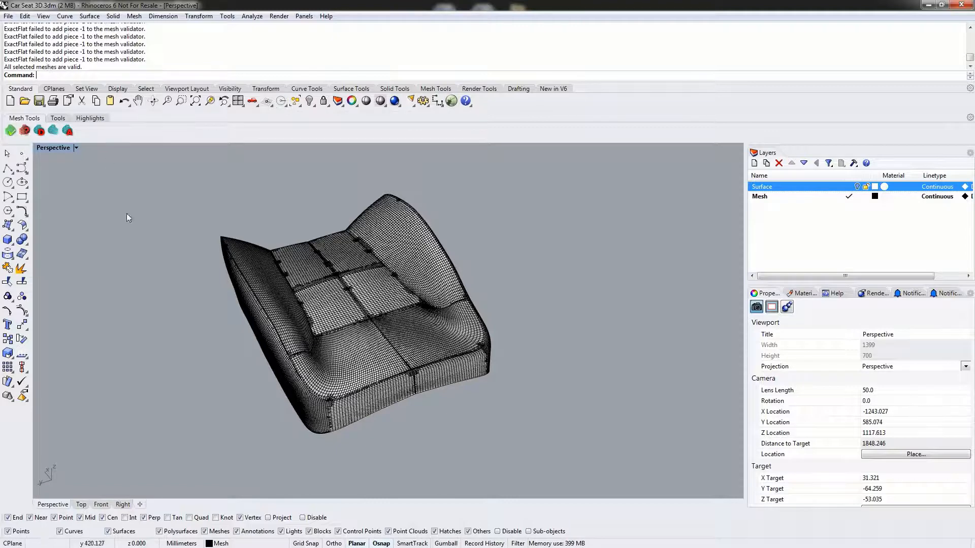
- Run an Adaptive Remesh on all the seat meshes with its default tolerance and edge length settings
click(355, 350)
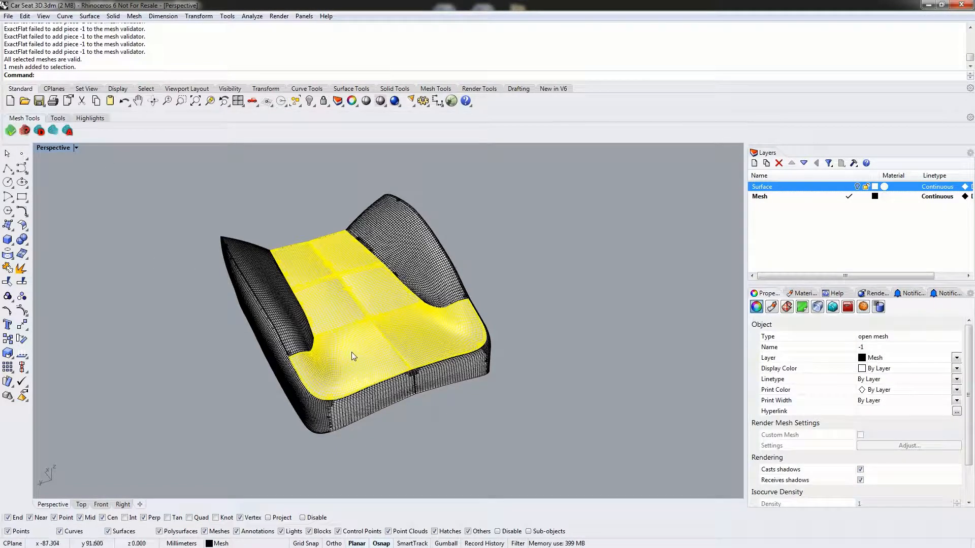
right_drag(351, 352, 326, 346)
click(244, 186)
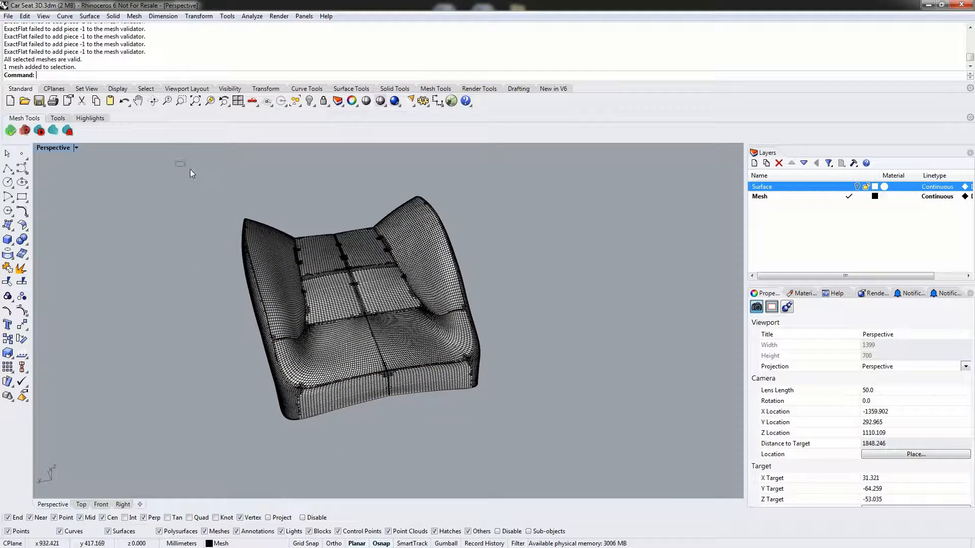
drag(175, 161, 559, 476)
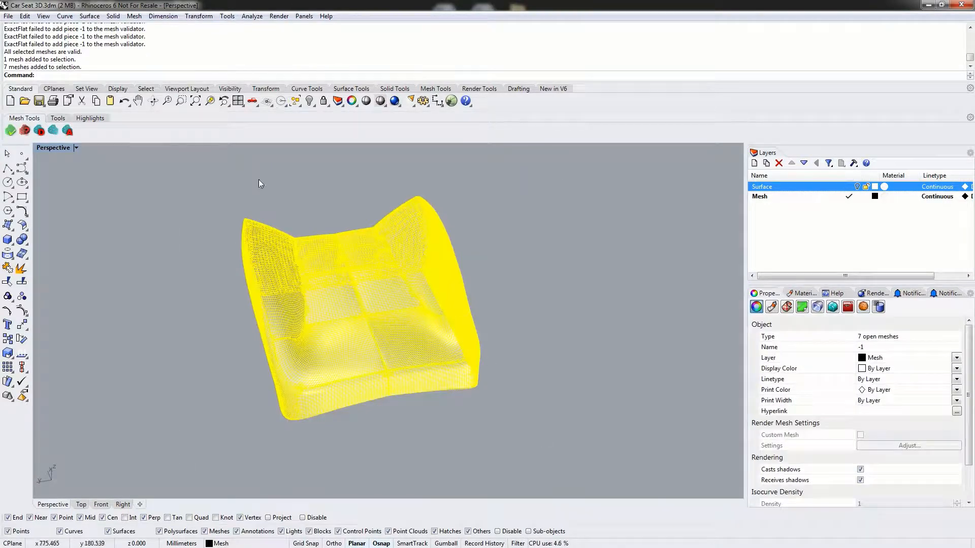
click(67, 131)
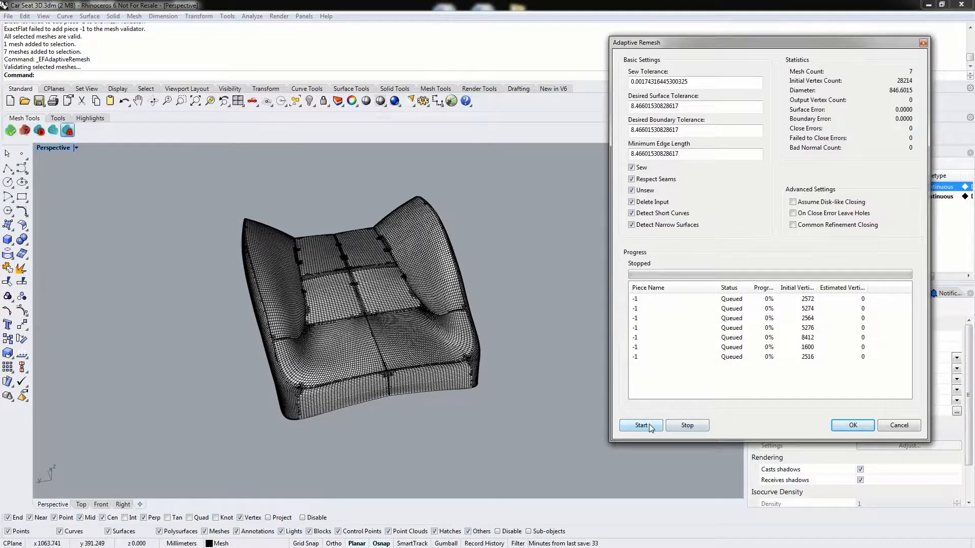
click(641, 426)
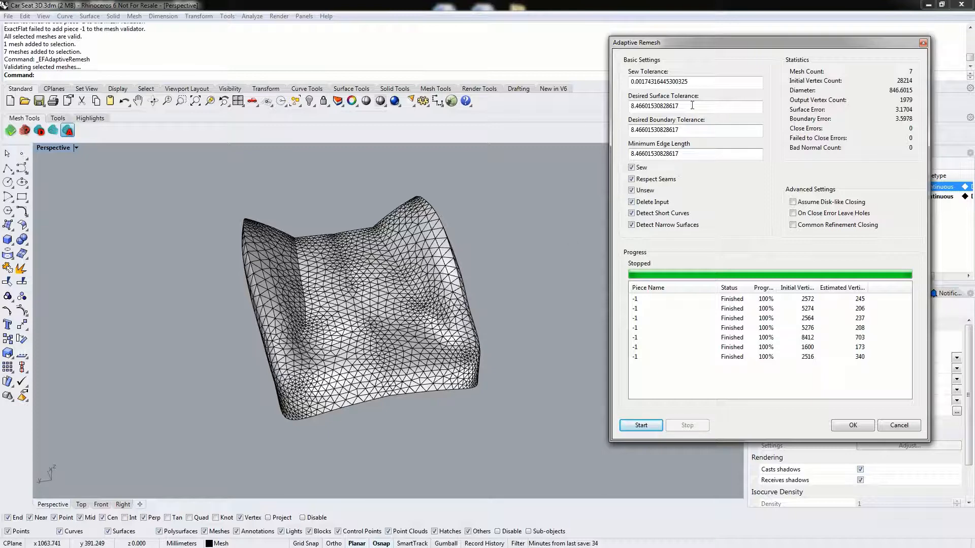
- Set the remesh's desired surface tolerance, desired boundary tolerance and minimum edge length to 6, rerun it and accept the result
drag(692, 106, 601, 106)
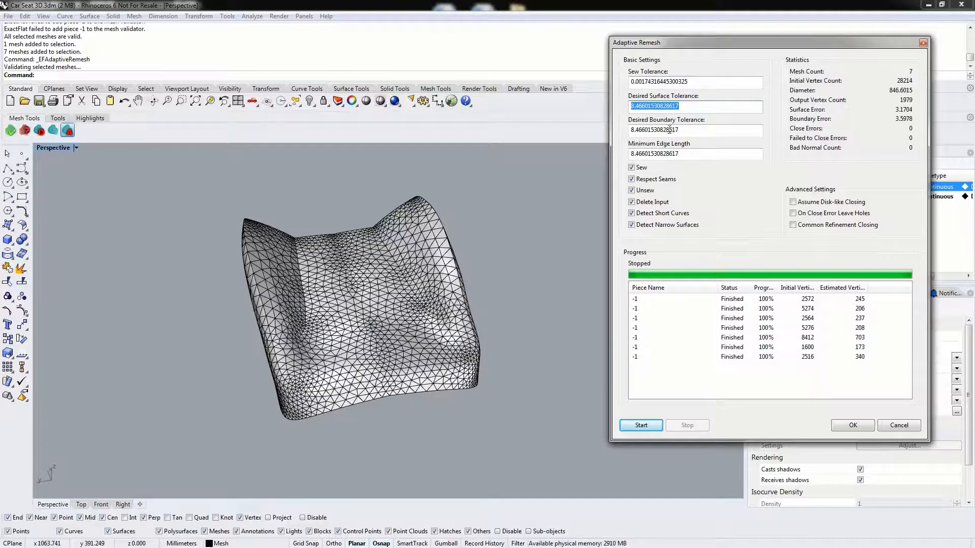
text(6)
drag(694, 132, 630, 130)
text(6)
drag(690, 153, 630, 154)
text(6)
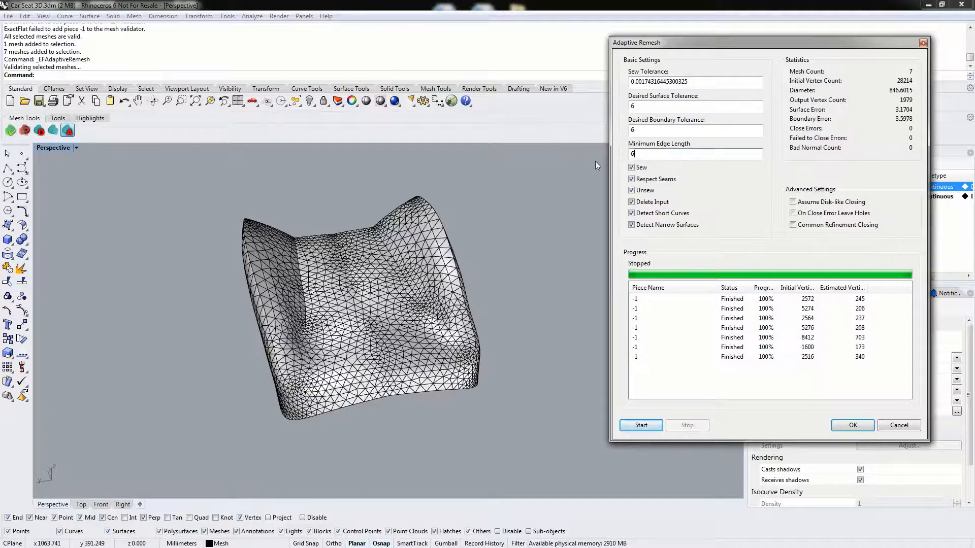
click(660, 104)
click(647, 424)
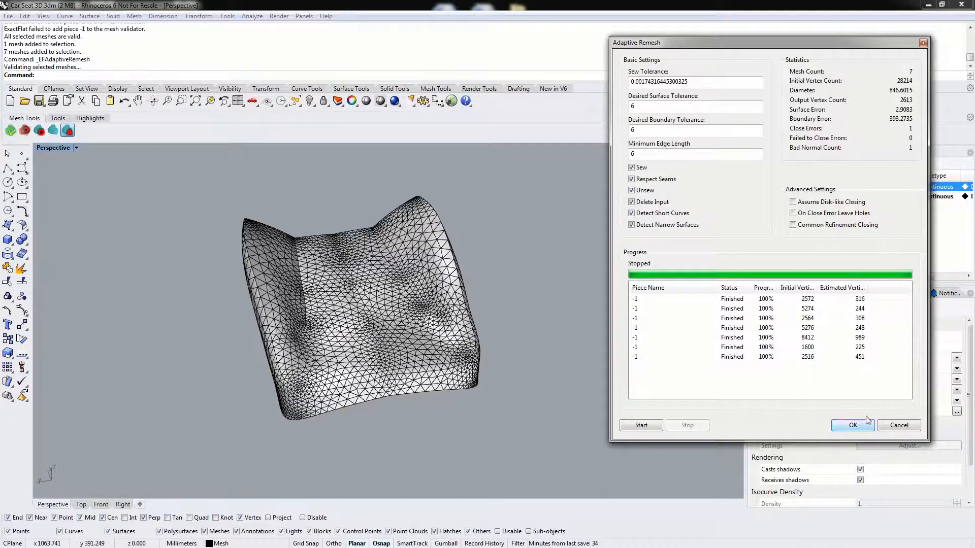
click(853, 426)
- Flatten all seven remeshed seat meshes into pattern pieces with UseSourceCenterForOrientation set to No
right_drag(653, 408, 603, 369)
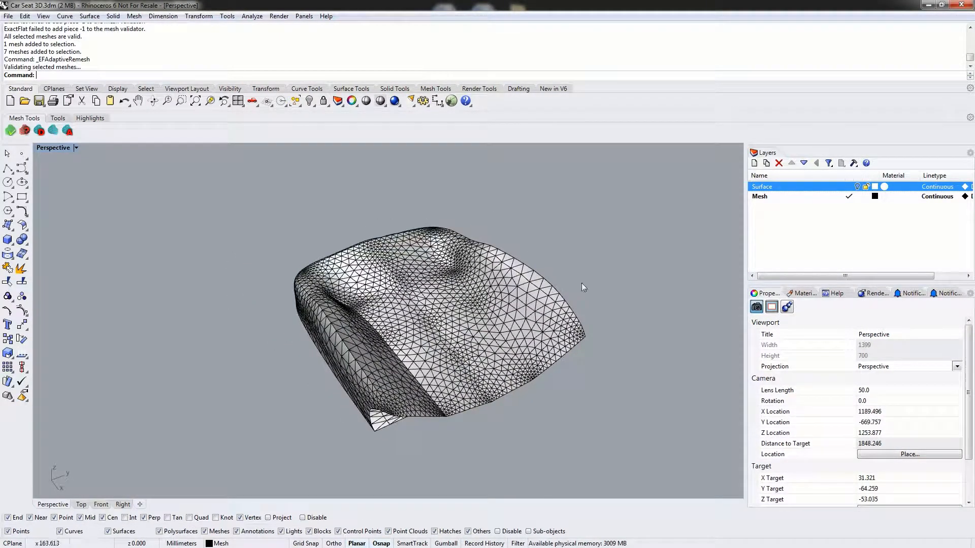
right_drag(583, 285, 416, 282)
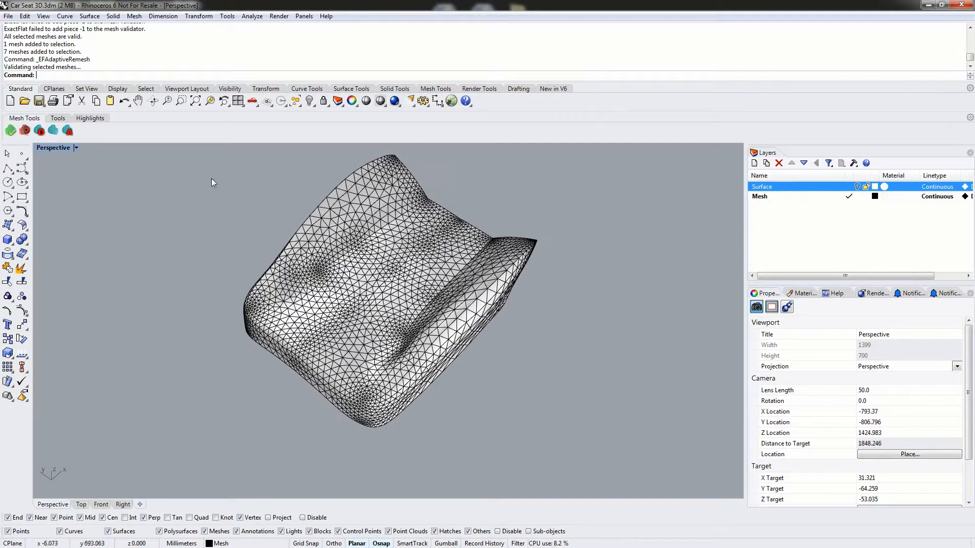
click(58, 119)
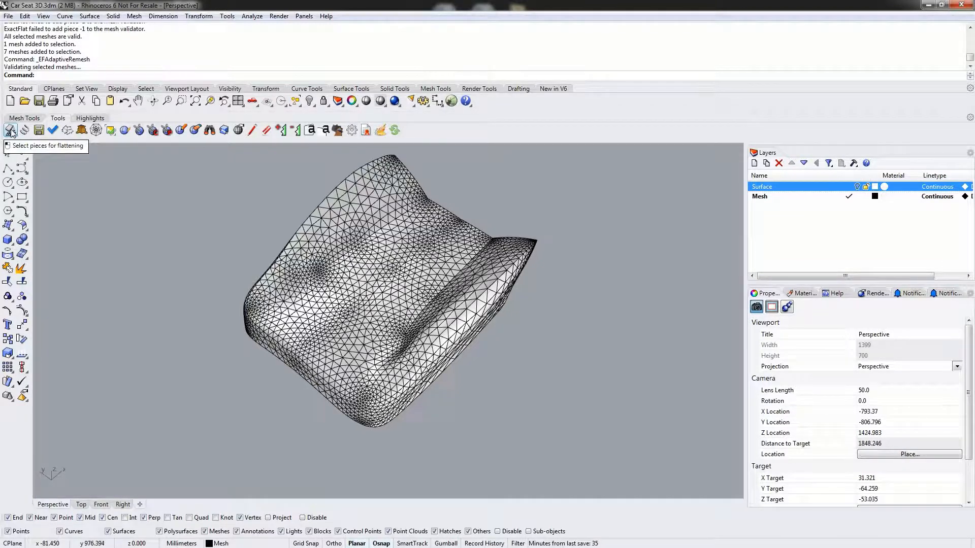
click(11, 133)
shift+right_drag(371, 239, 377, 297)
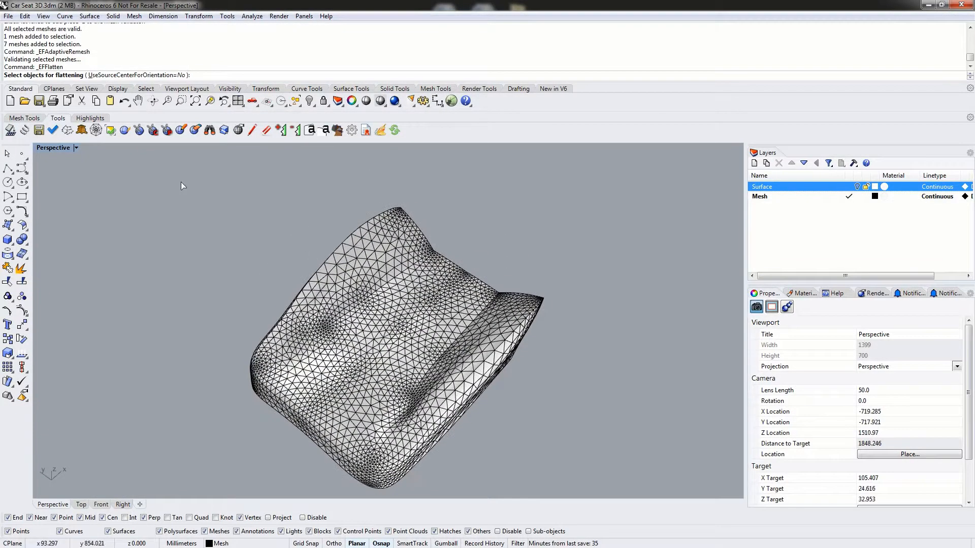
drag(155, 160, 608, 513)
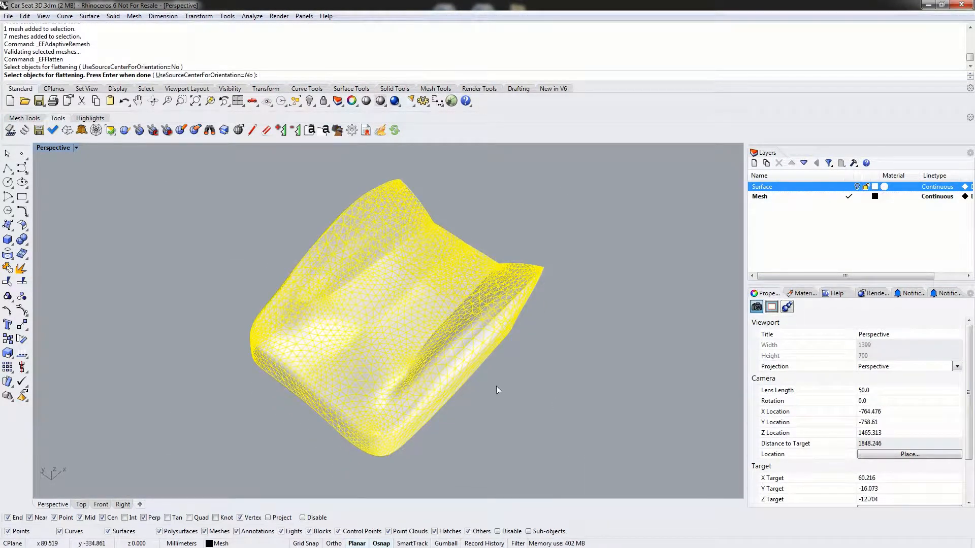
key(Return)
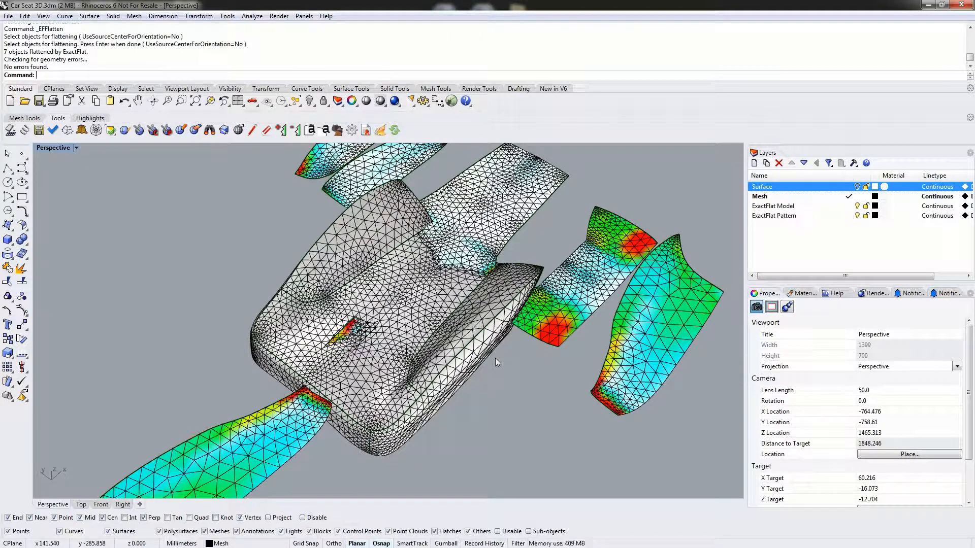
- Examine the flattened pattern pieces around the seat, including the mesh edge at a corner of one piece
right_drag(594, 303, 506, 368)
scroll(558, 342, down, 4)
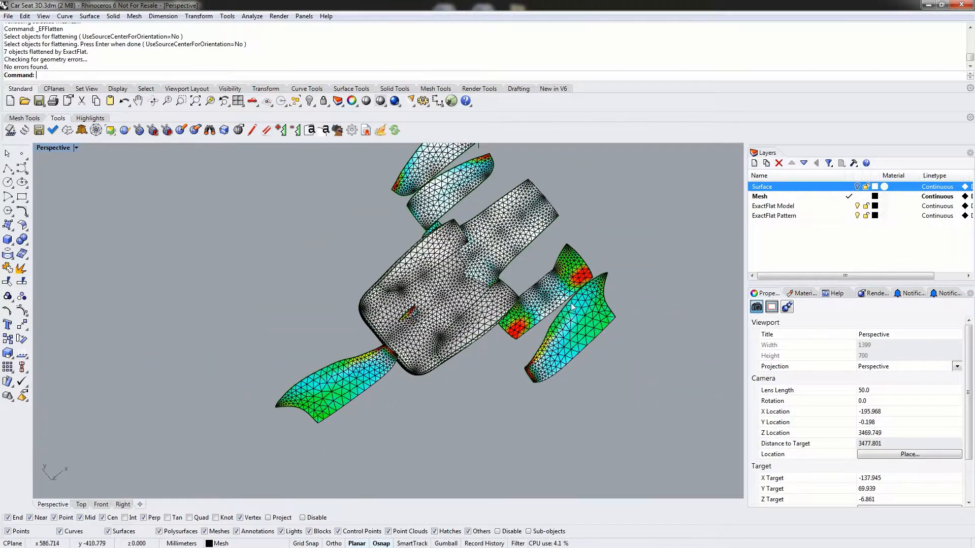
shift+right_drag(581, 302, 535, 344)
right_drag(534, 364, 517, 379)
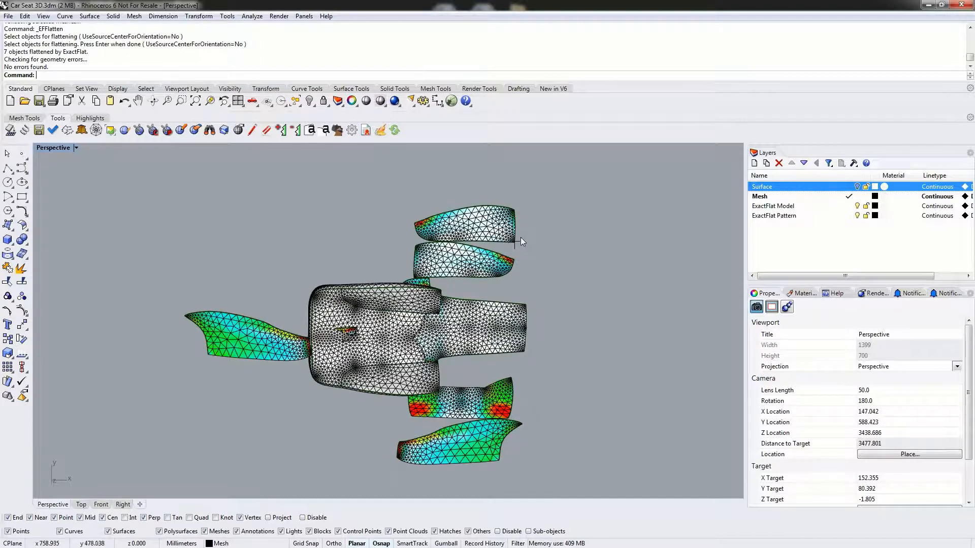
scroll(519, 243, up, 15)
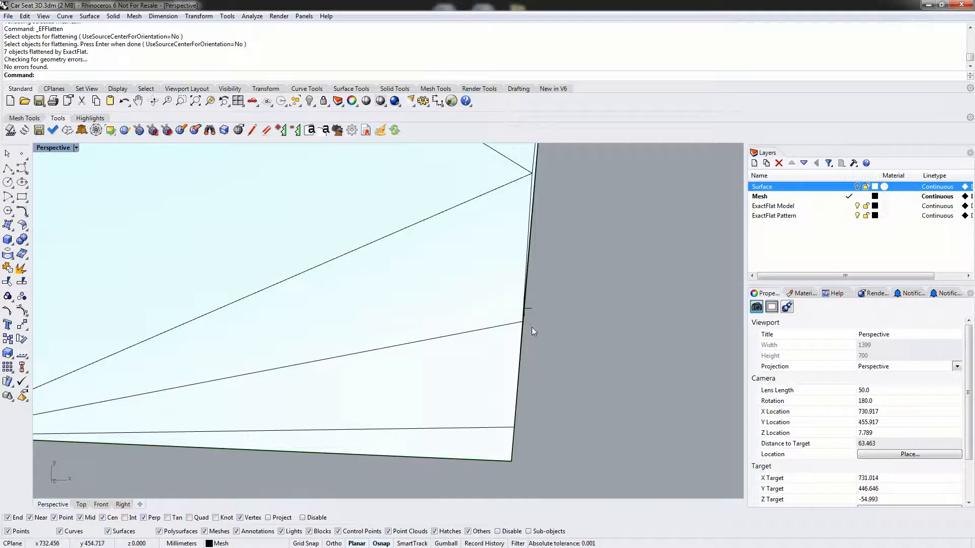
scroll(537, 307, down, 15)
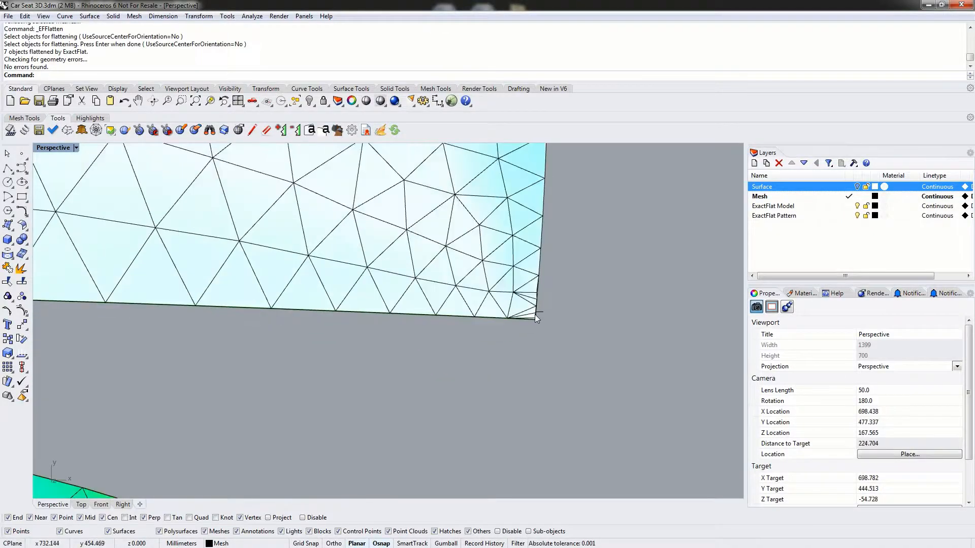
scroll(521, 319, down, 6)
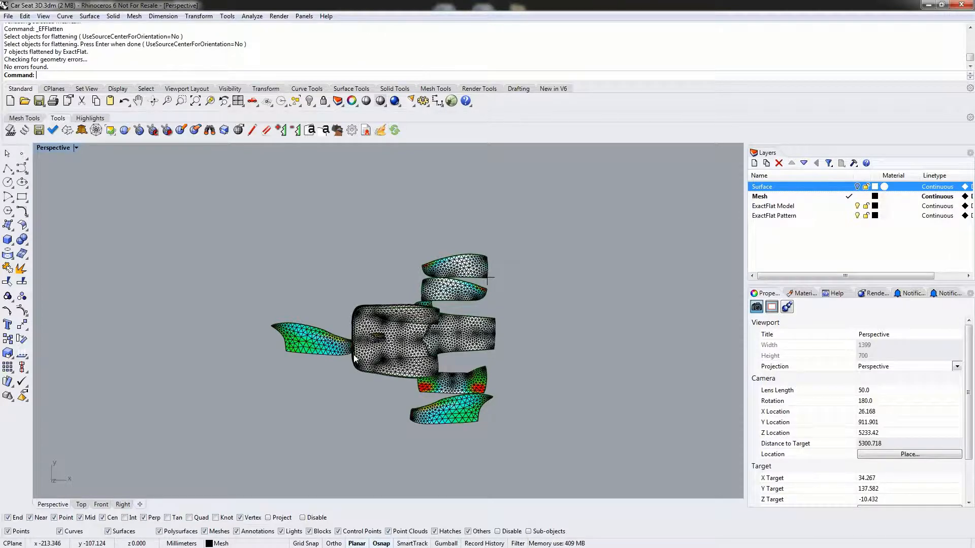
right_drag(65, 163, 378, 386)
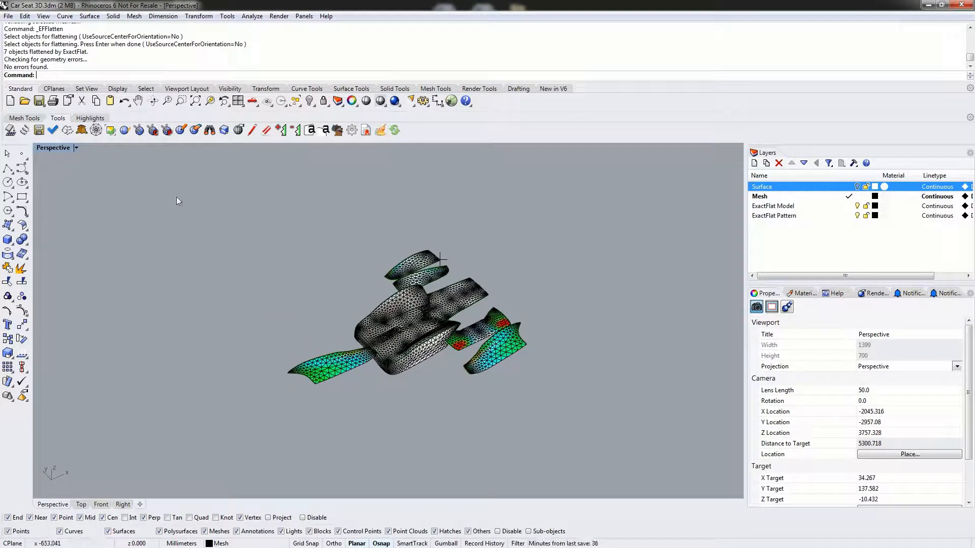
- Switch from the perspective view to a maximized Top viewport showing the flattened pieces
double_click(59, 147)
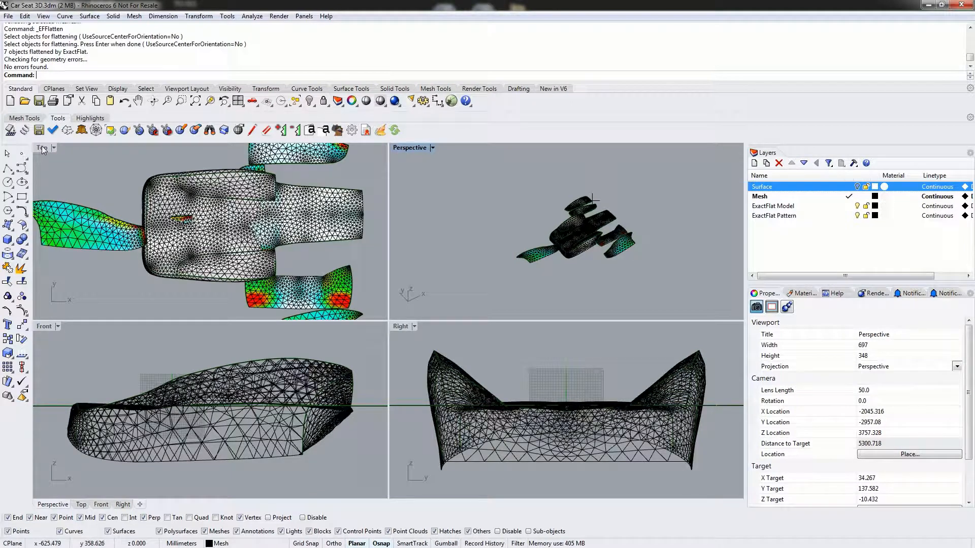
click(41, 148)
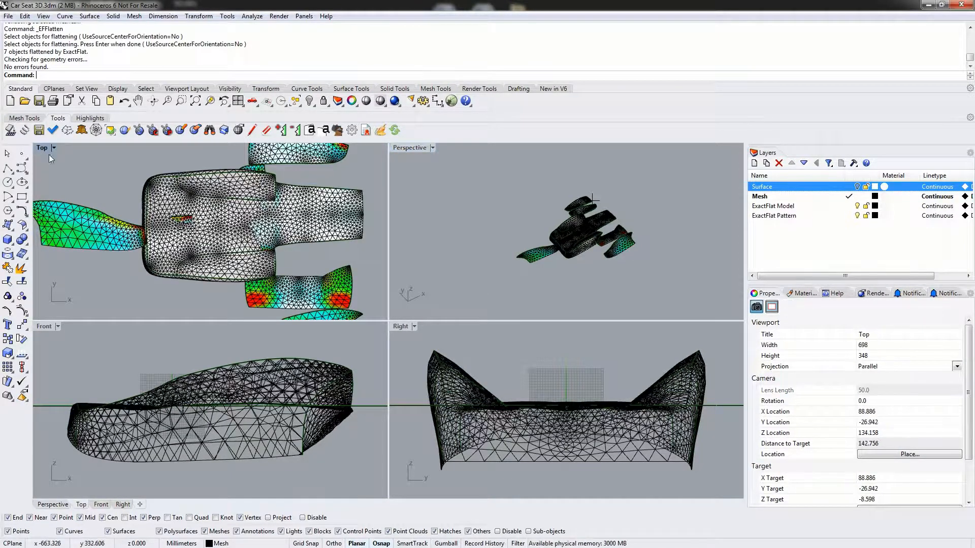
double_click(43, 148)
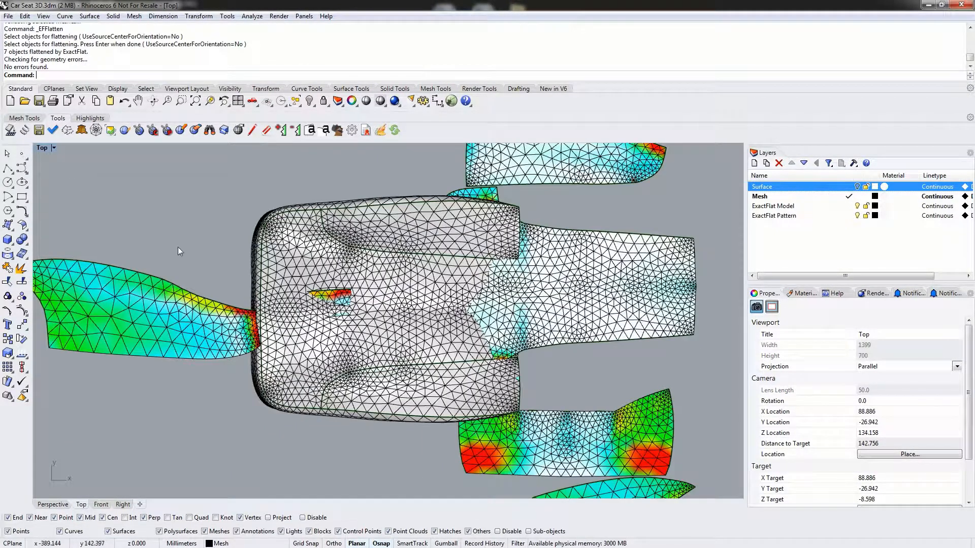
scroll(229, 276, down, 2)
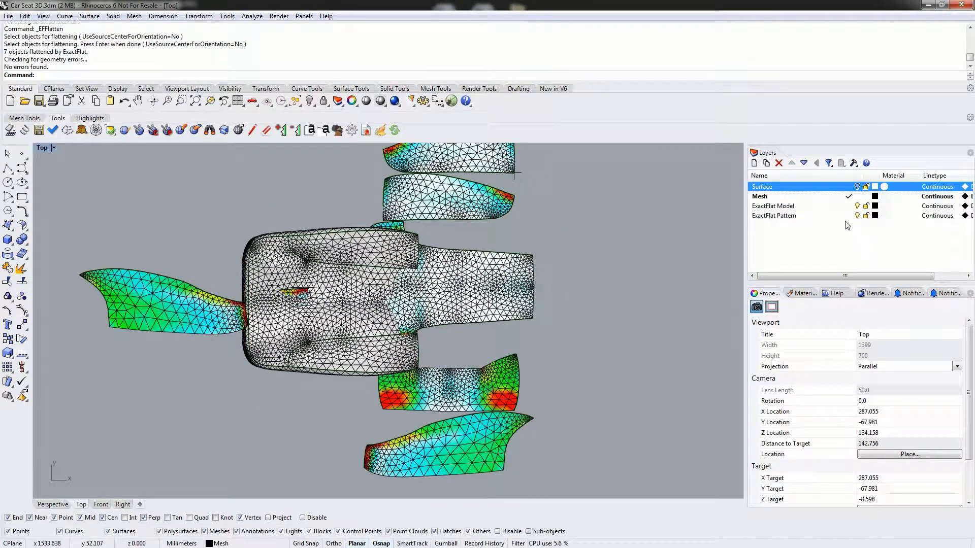
- Make the ExactFlat Pattern layer current and hide the ExactFlat Model and Mesh layers
click(770, 216)
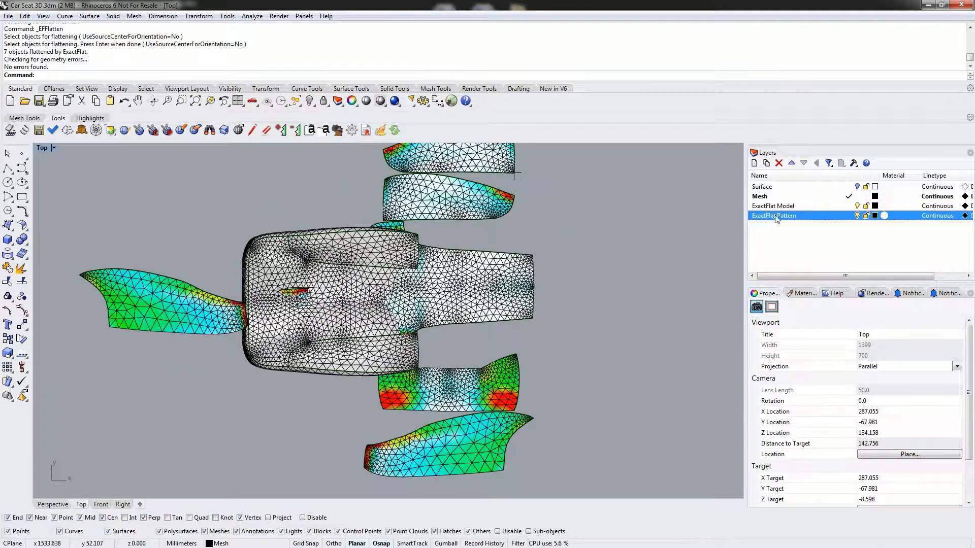
click(849, 216)
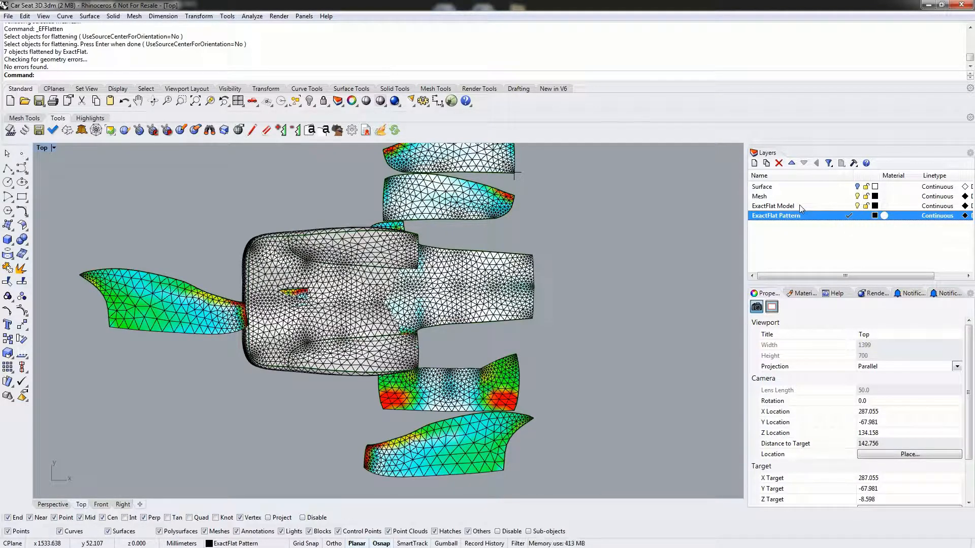
click(857, 206)
click(857, 196)
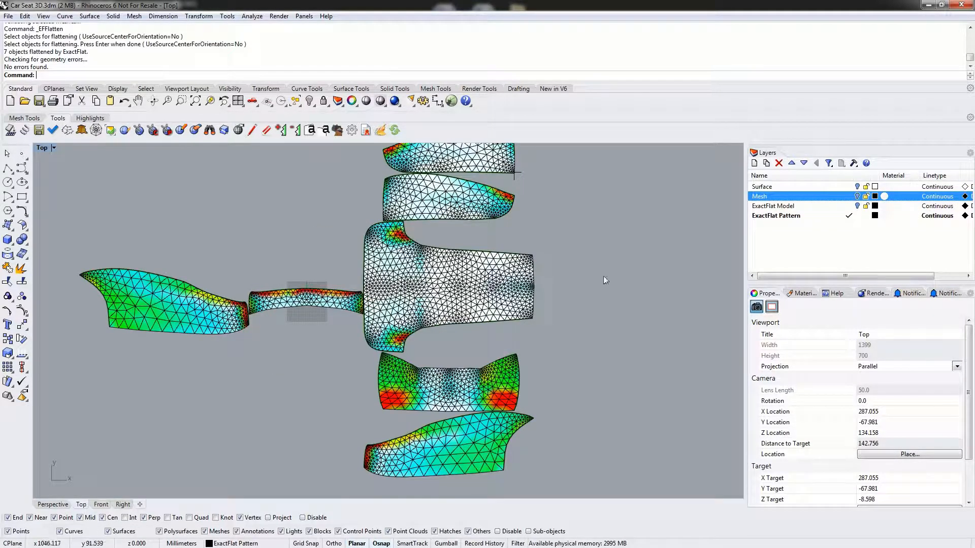
- Re-flatten the two uppermost pattern pieces, the large central piece and the short piece directly below it using Fracture
scroll(535, 254, down, 3)
right_drag(548, 222, 537, 275)
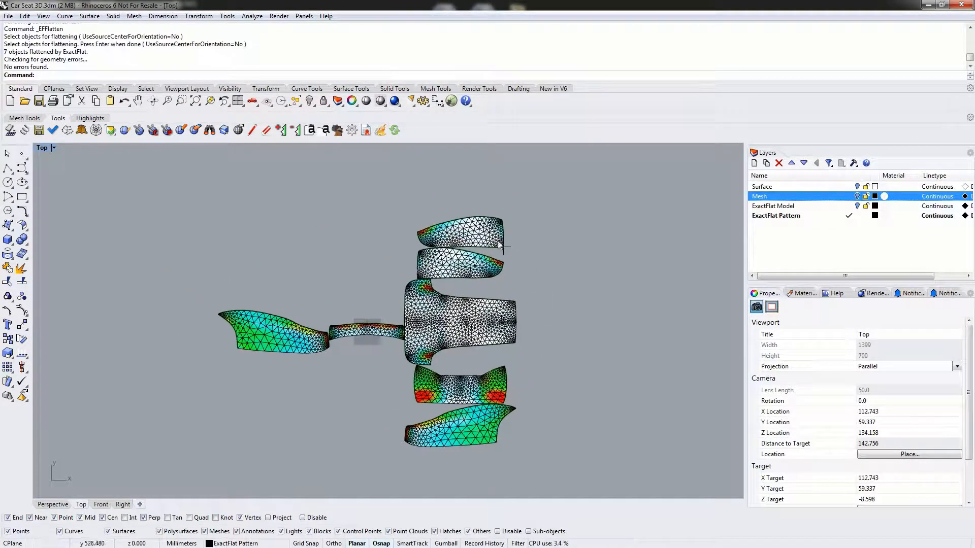
right_drag(308, 399, 318, 375)
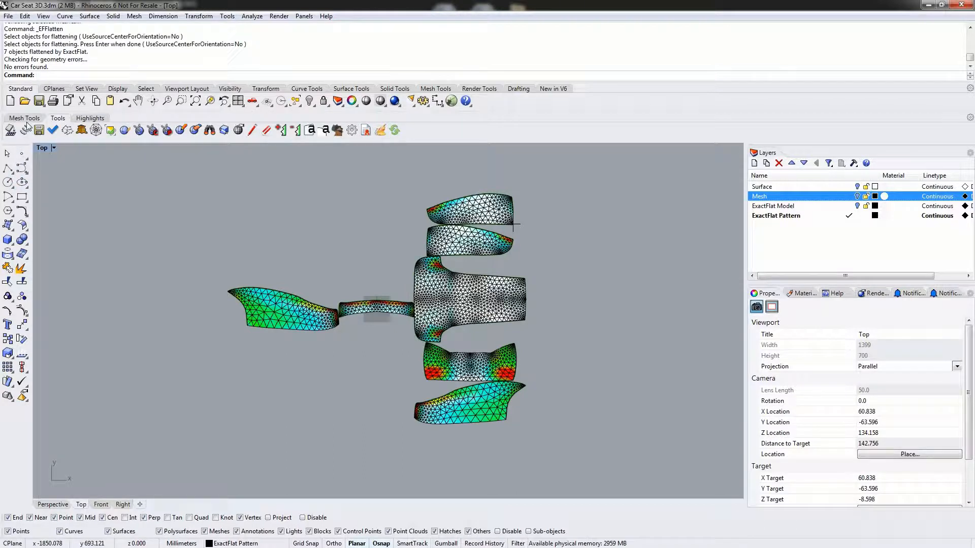
right_drag(290, 240, 271, 233)
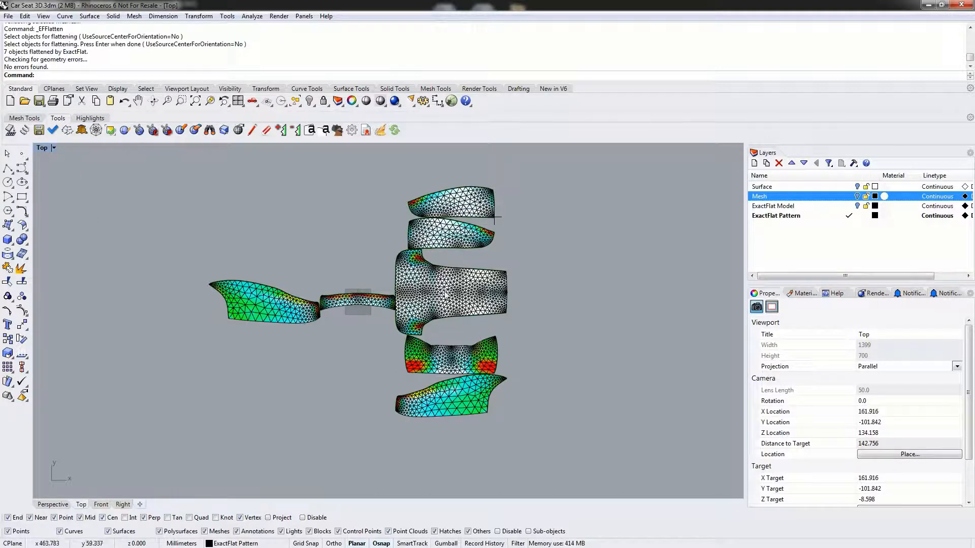
click(67, 131)
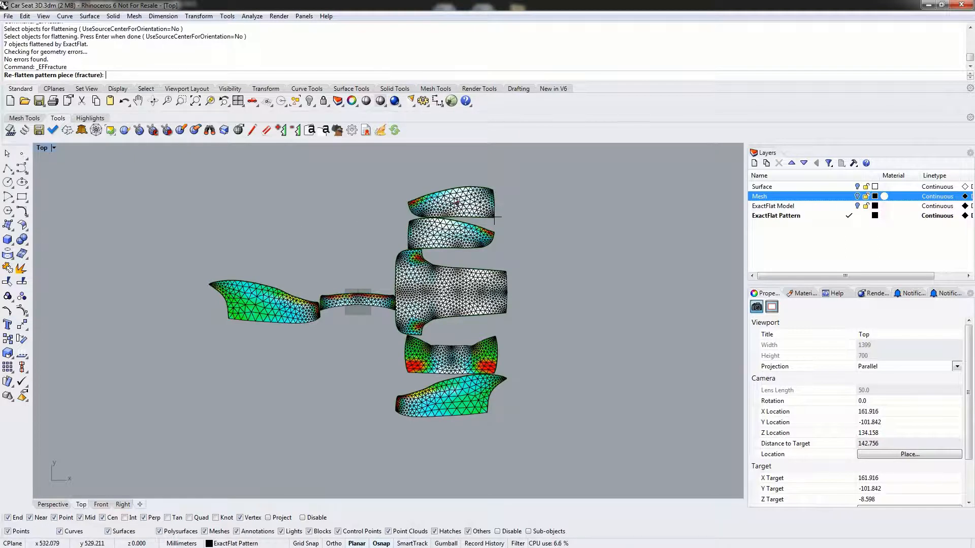
click(452, 203)
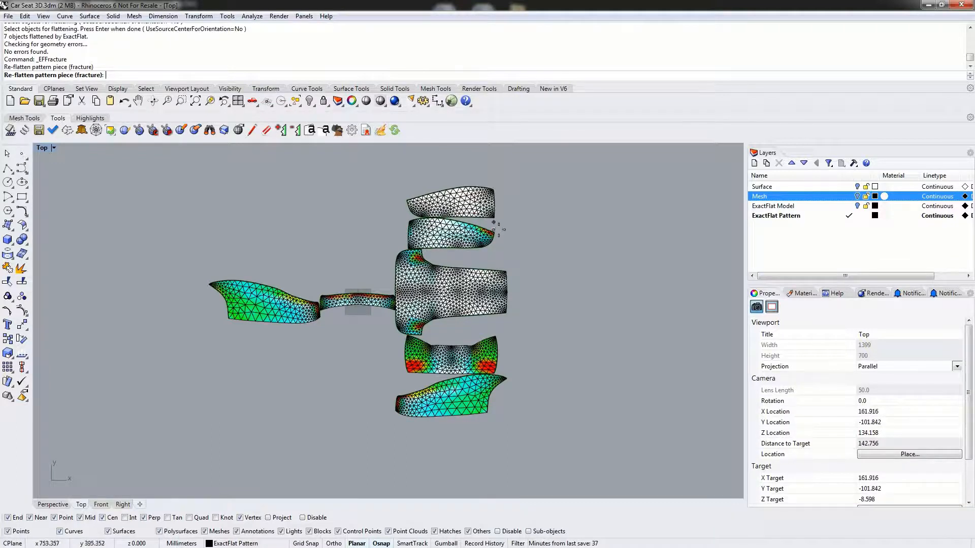
click(448, 236)
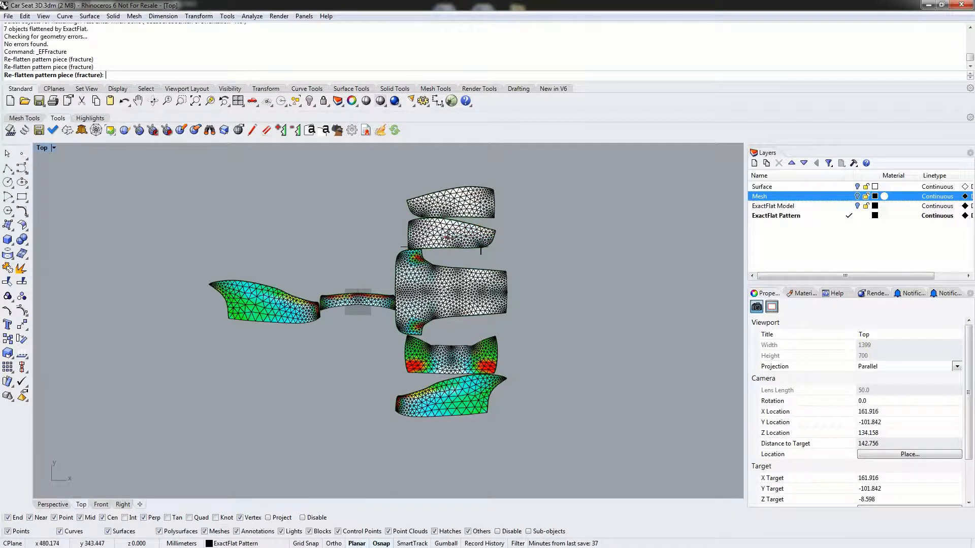
click(478, 248)
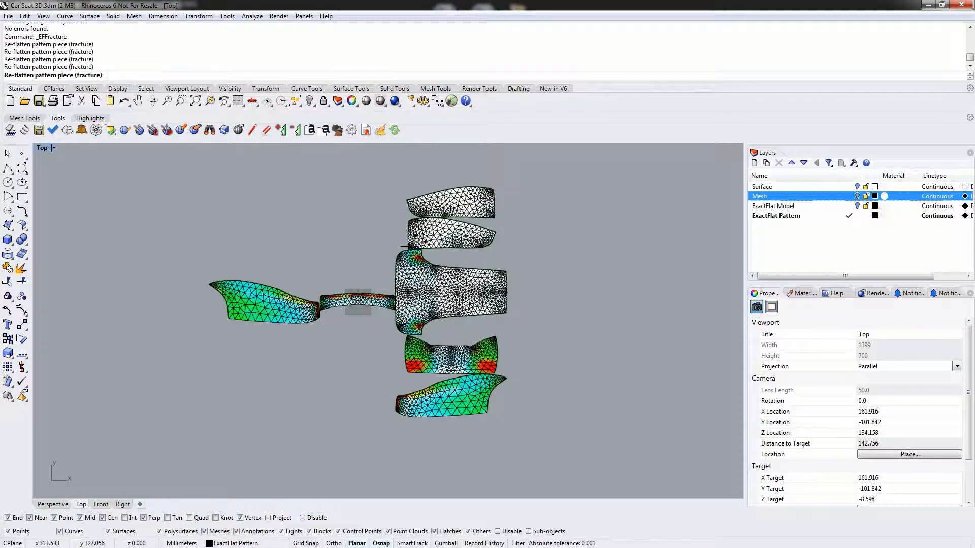
click(421, 247)
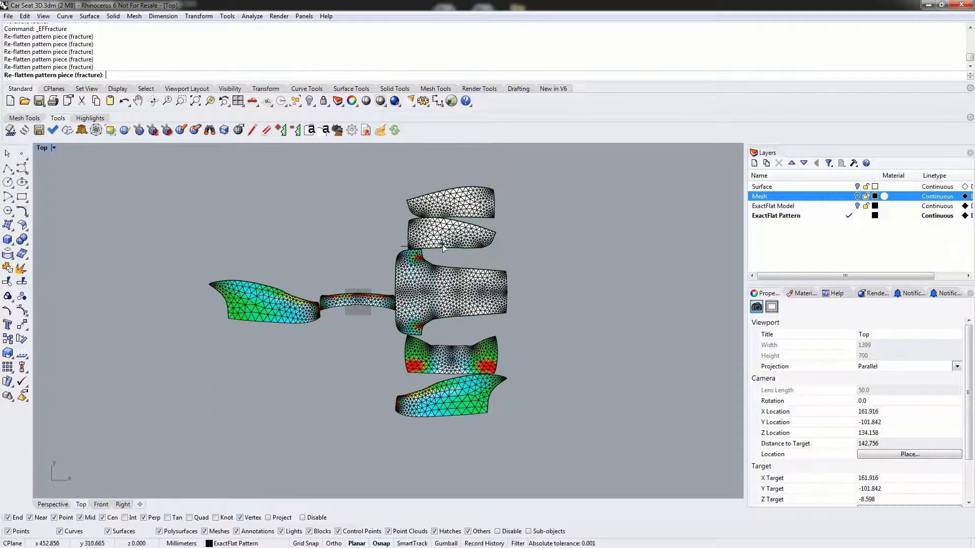
click(463, 249)
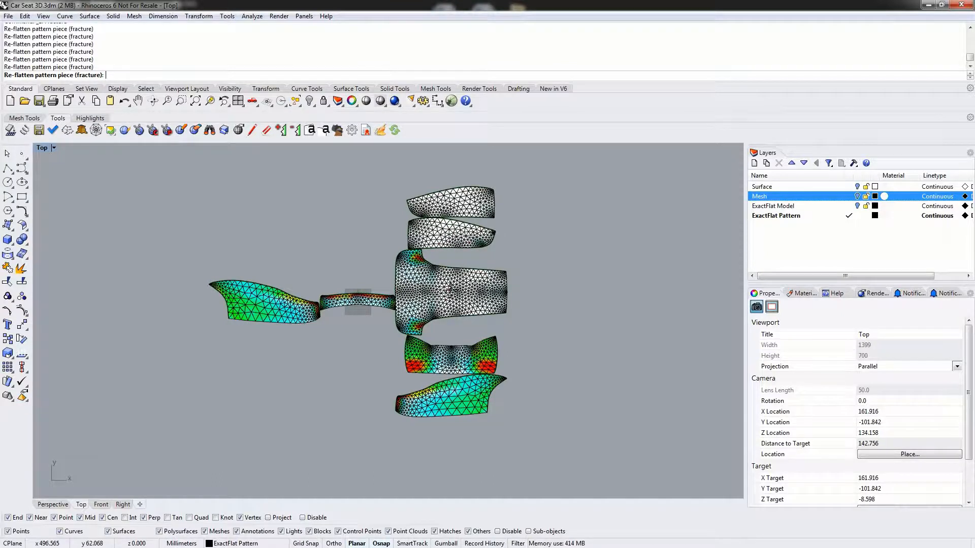
click(450, 293)
click(428, 341)
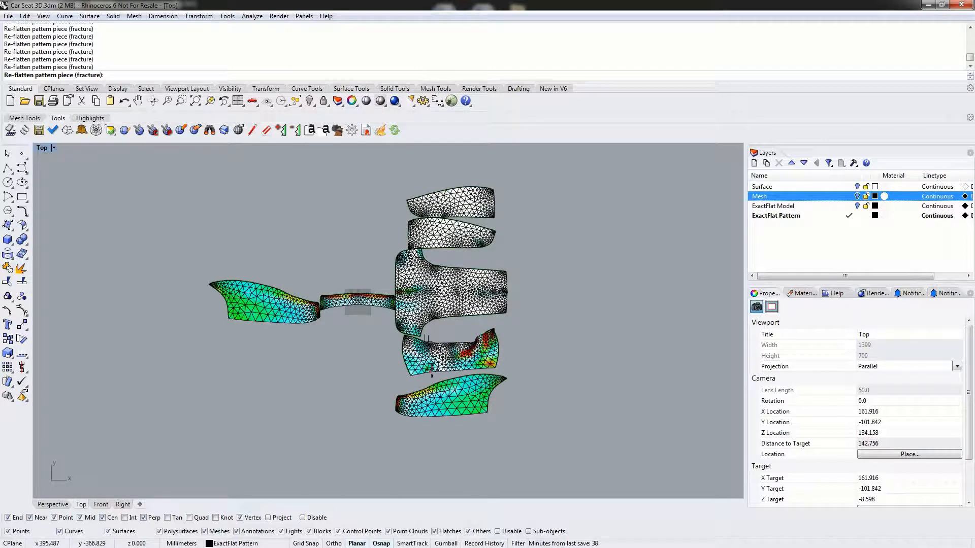
- Re-flatten the distorted short piece below the central one using Pelt, and move the two lowest pieces down to space them apart
click(81, 130)
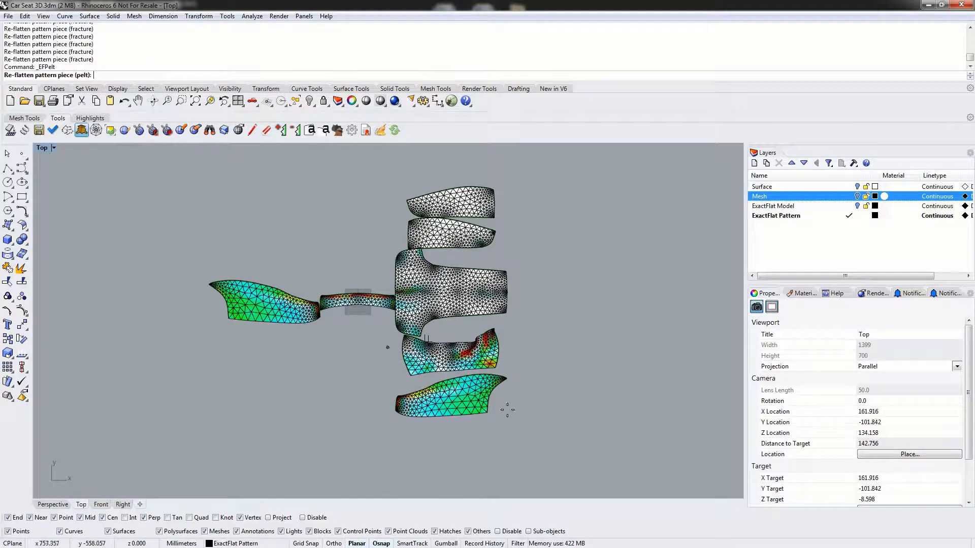
click(457, 363)
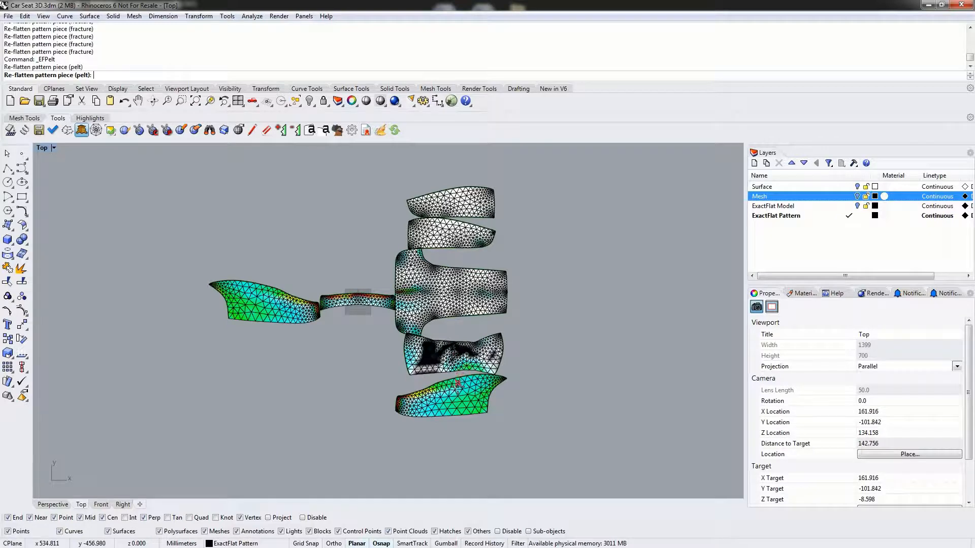
drag(453, 394, 457, 422)
drag(459, 356, 462, 369)
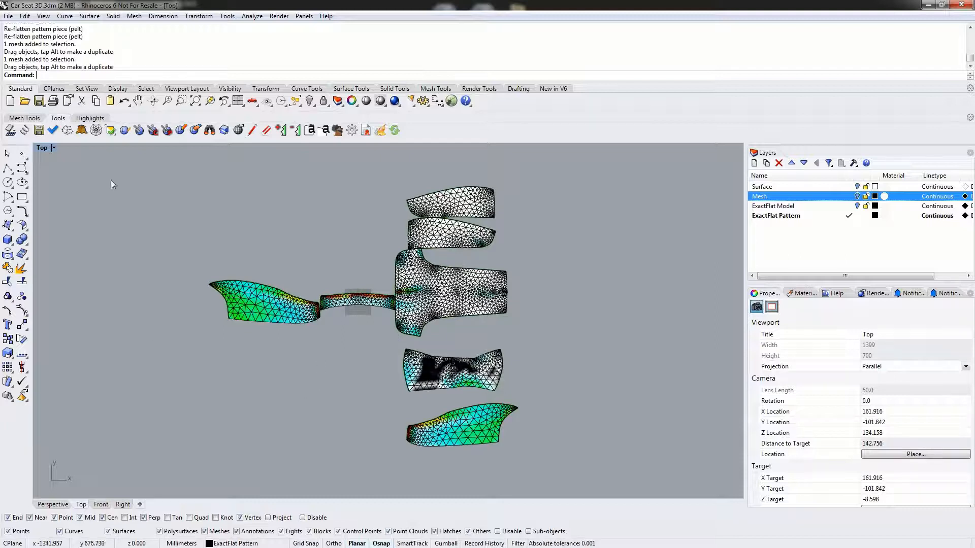
- Re-flatten the lowest pattern piece, the narrow strip beside the central piece and the side panel at its end using Fracture
click(67, 130)
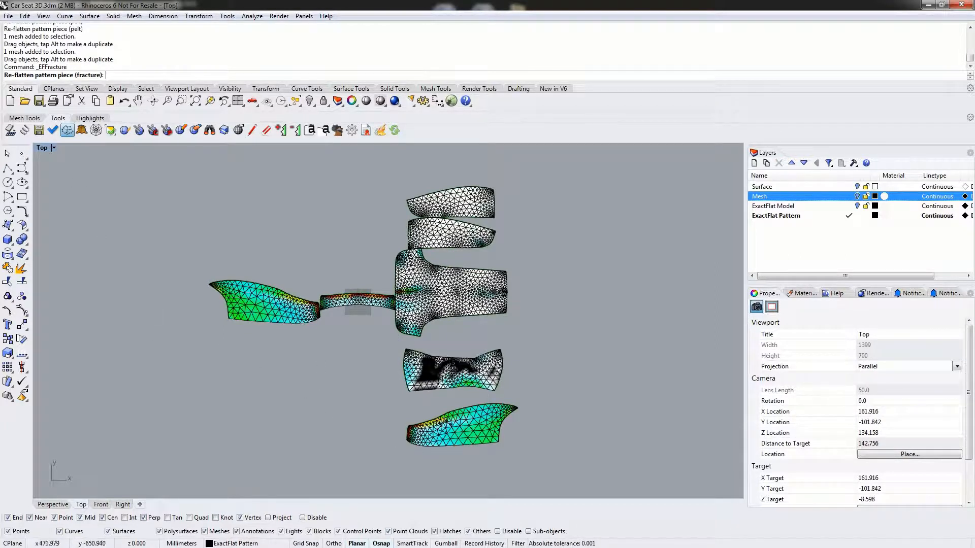
click(440, 425)
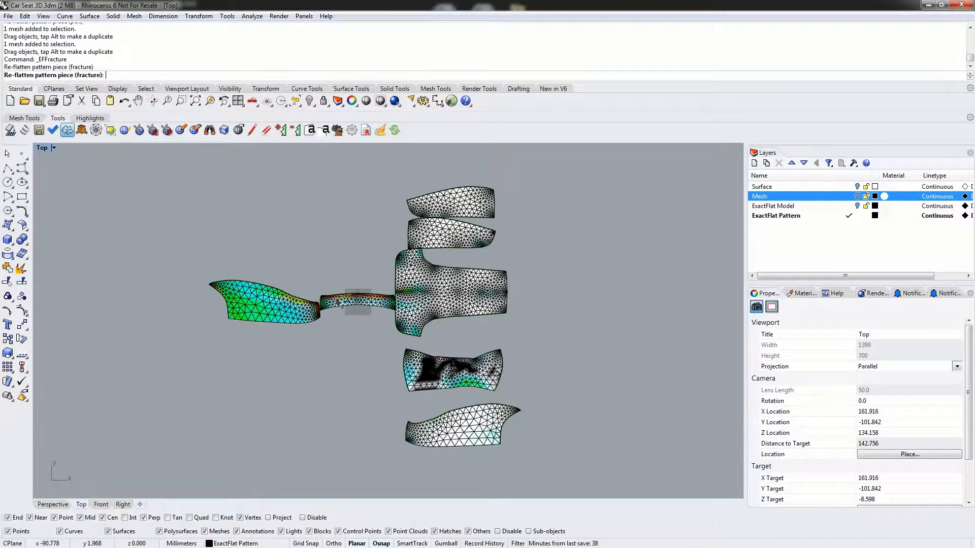
click(354, 292)
click(284, 292)
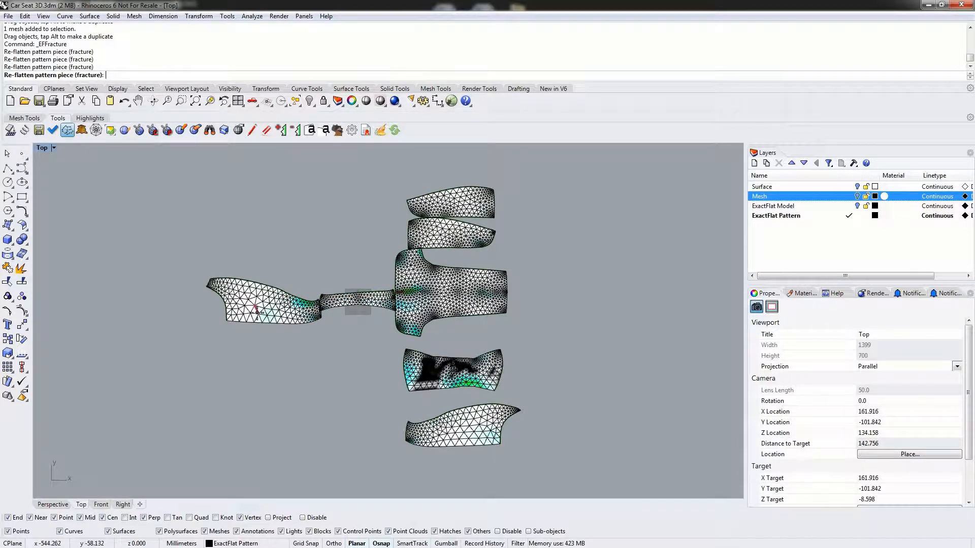
- Finish re-flattening and spread out the side panel, narrow strip, large central piece, uppermost piece and short distorted piece so that they sit apart
key(Return)
drag(276, 308, 218, 307)
drag(357, 299, 318, 384)
drag(448, 295, 398, 302)
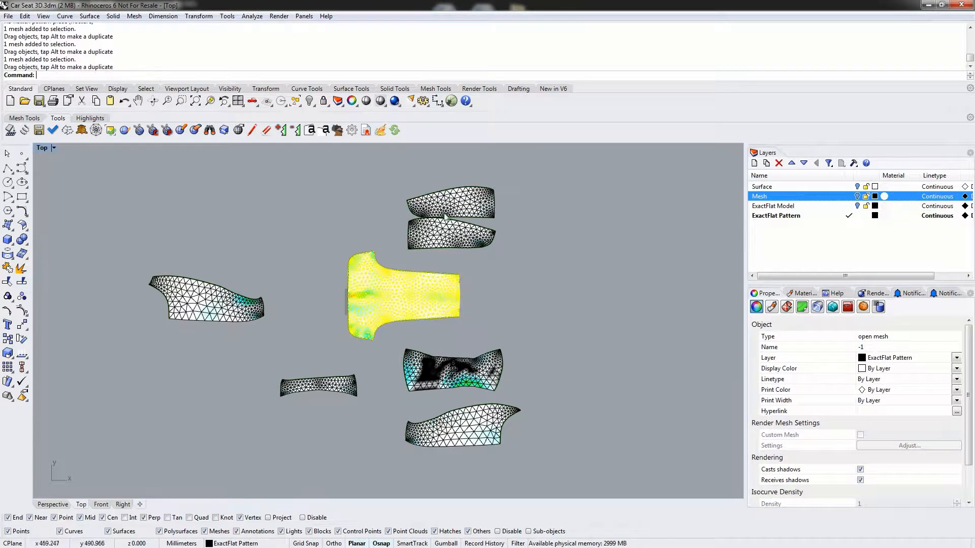
drag(420, 219, 316, 216)
click(279, 227)
click(455, 376)
drag(455, 376, 438, 382)
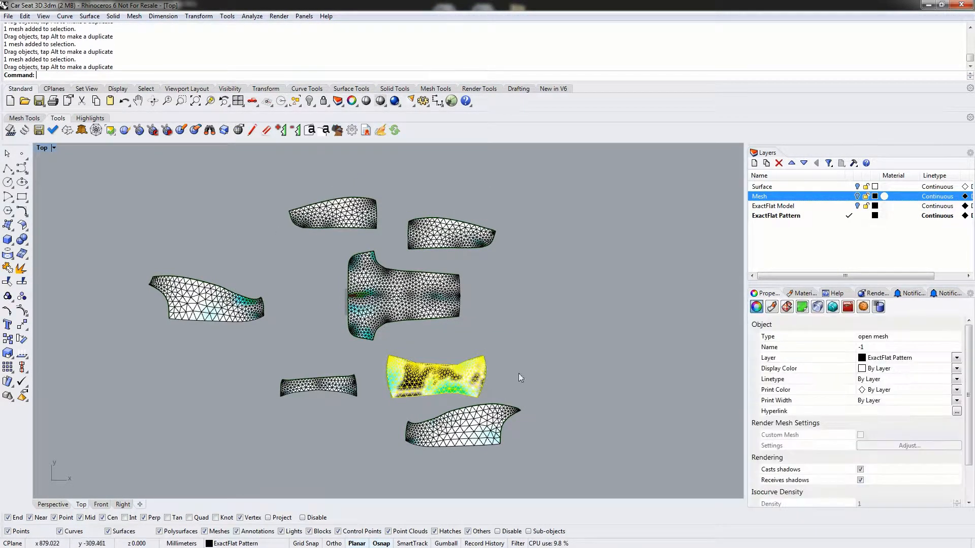
click(525, 312)
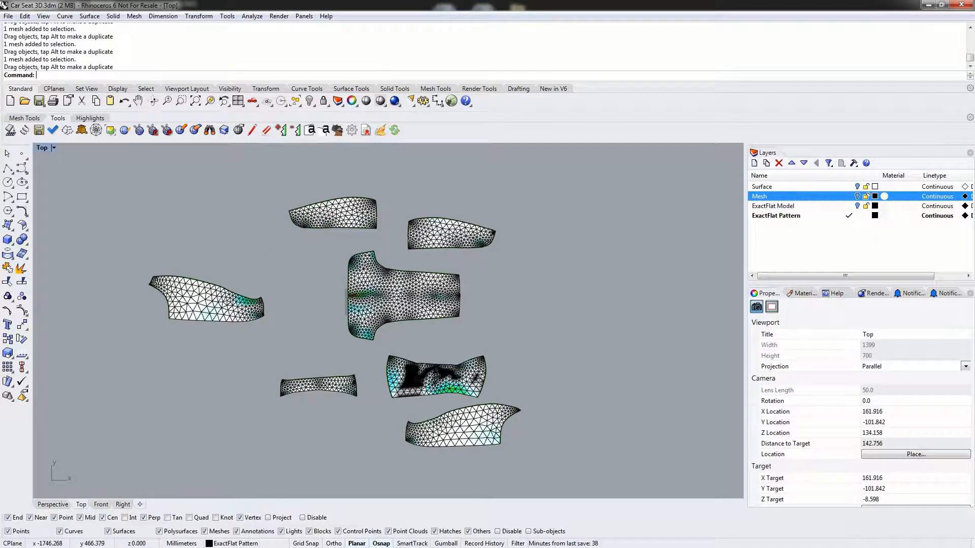
- Start a Spring batch containing all seven flattened pattern pieces
click(25, 130)
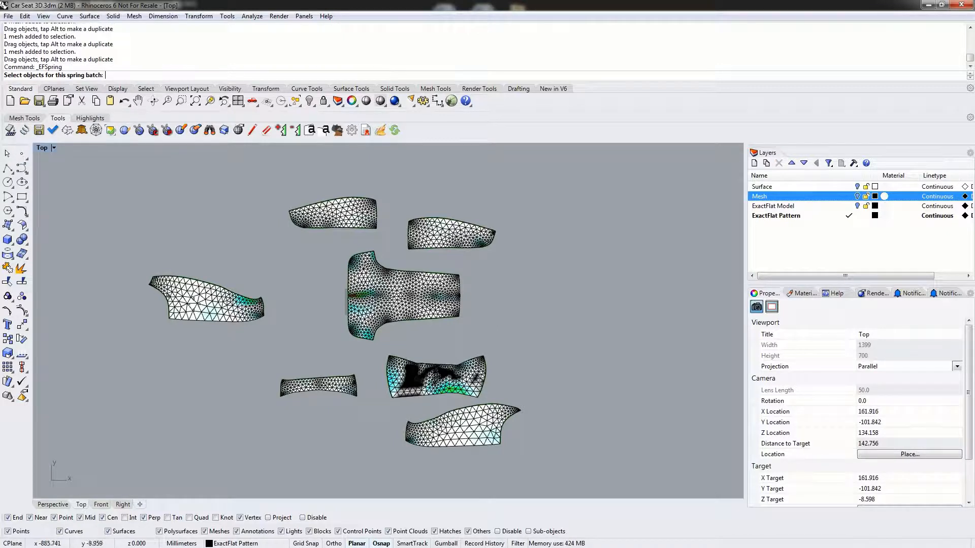
click(198, 299)
click(345, 210)
click(447, 234)
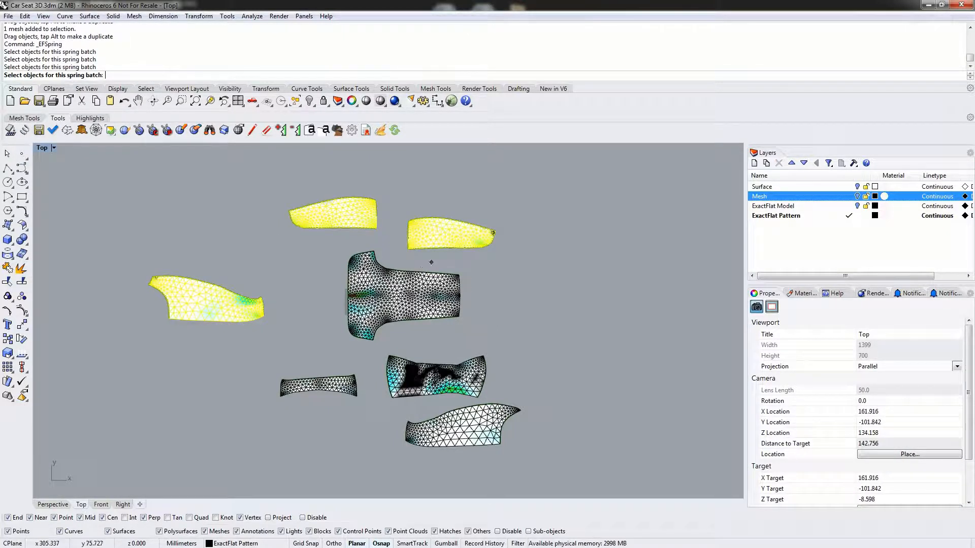
click(430, 268)
click(325, 386)
click(436, 378)
click(449, 420)
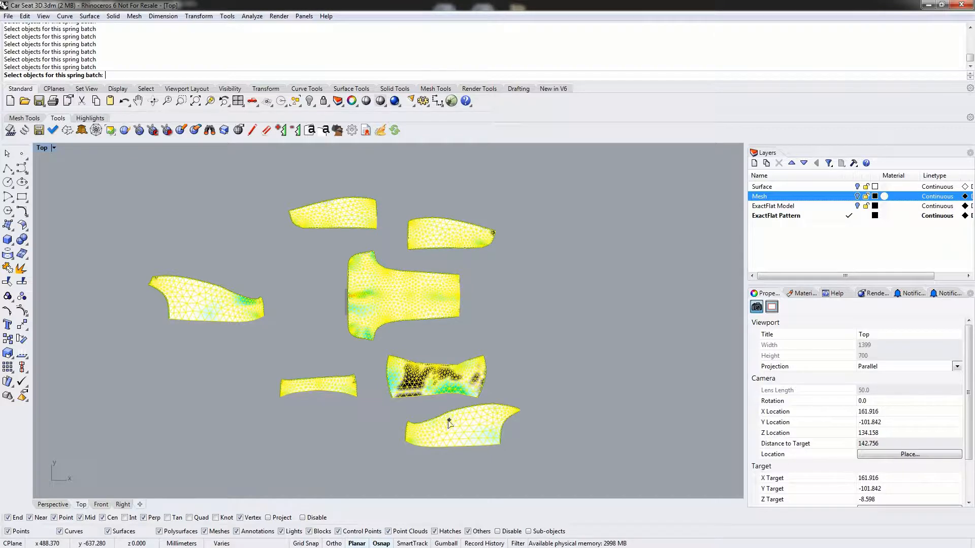
key(Return)
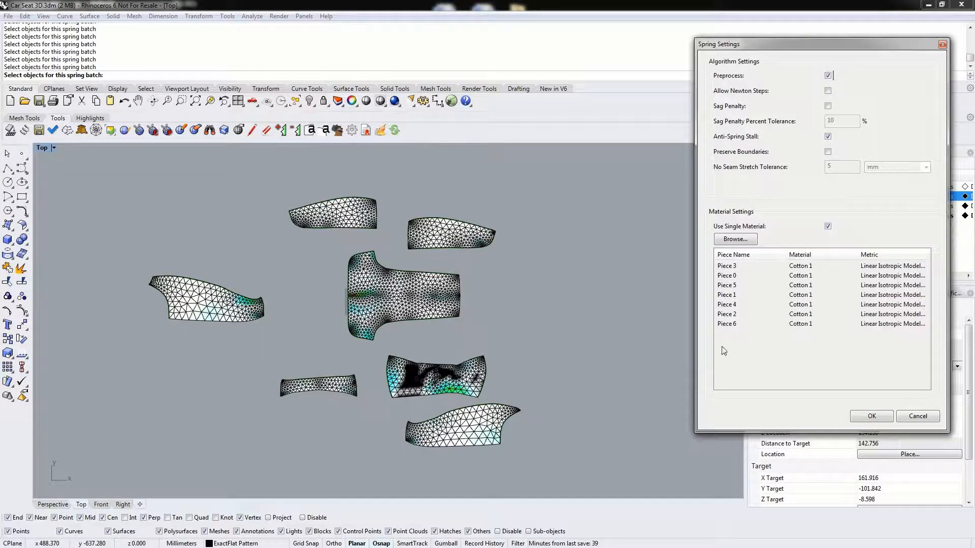
- Check the material choices, then run the Spring optimization with Cotton 1 and the fast Linear Isotropic Model on every piece
click(743, 240)
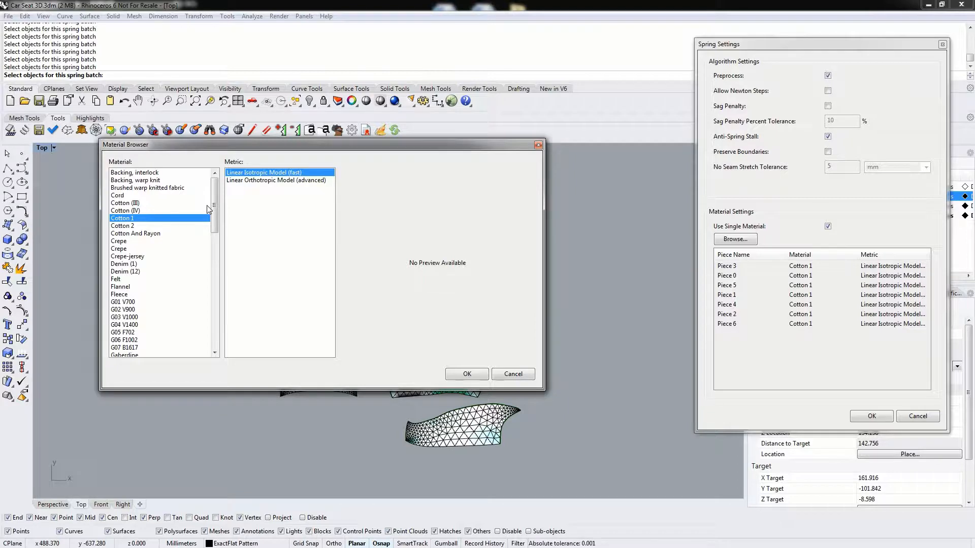
click(513, 375)
click(866, 409)
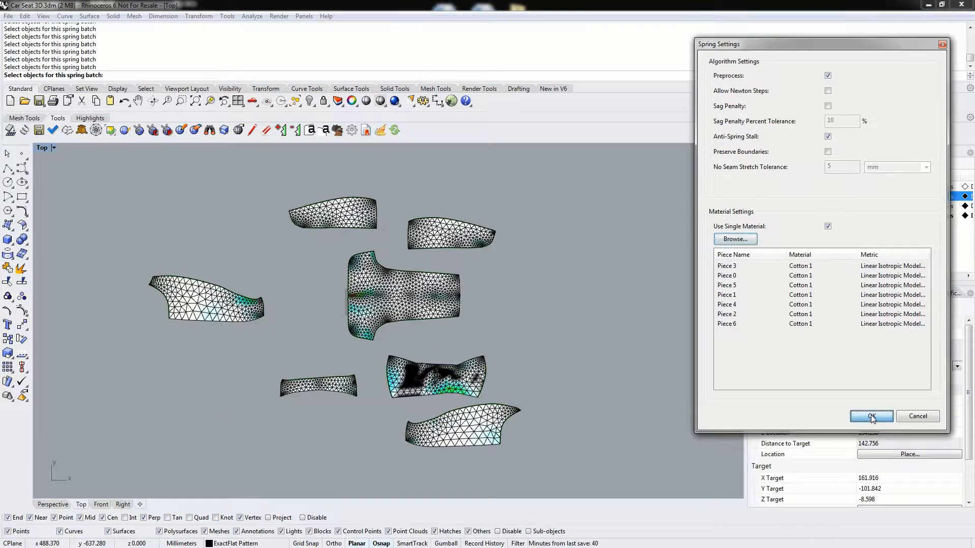
drag(443, 38, 672, 20)
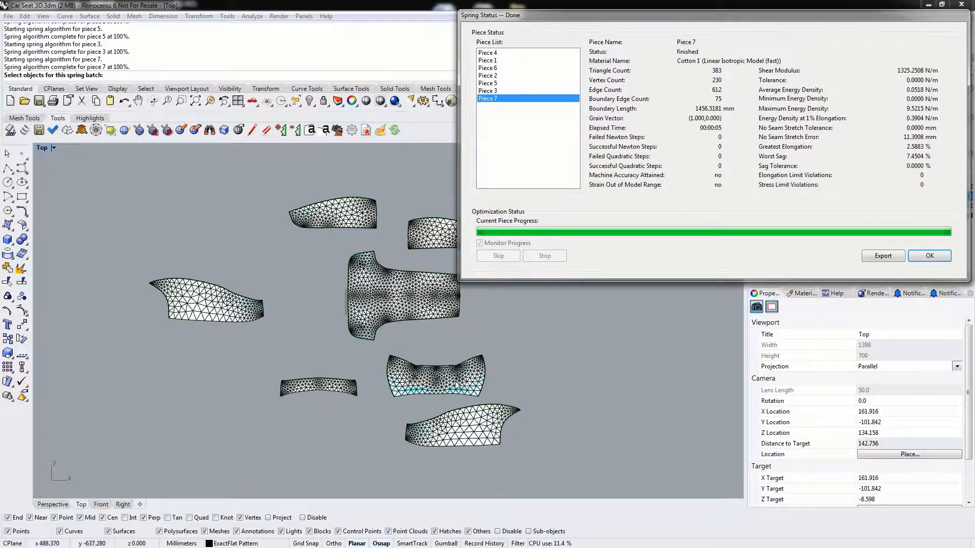
- Review the Spring statistics for Piece 2, Piece 4 and Piece 3, and close the status report
click(507, 75)
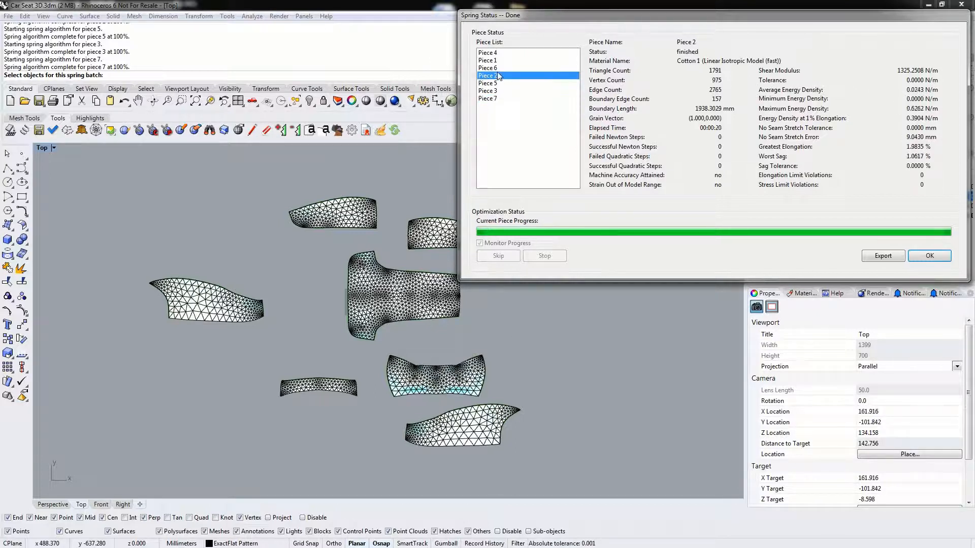
click(496, 53)
click(497, 91)
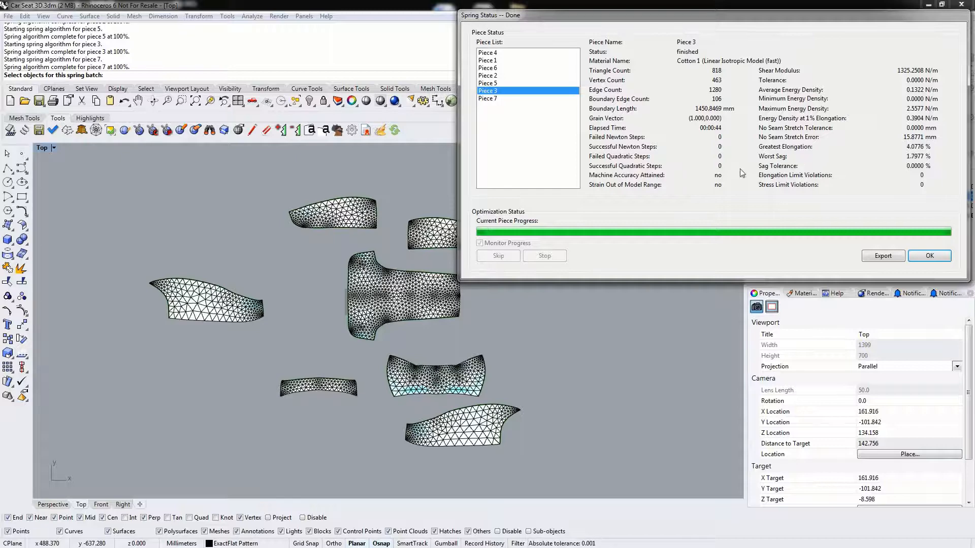
click(929, 257)
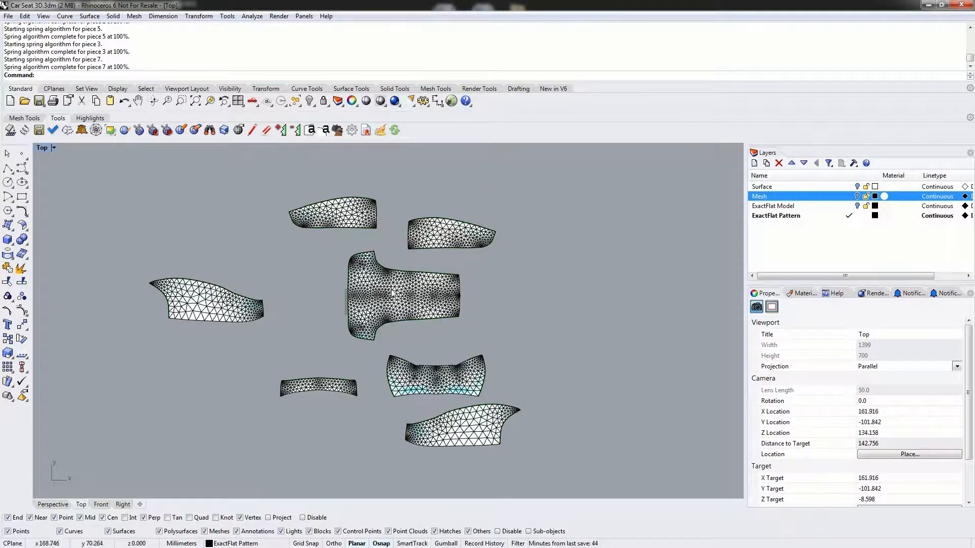
- Rotate the large central piece 90 degrees counterclockwise about its upper shoulder vertex, and move it into the open area among the other pieces
click(376, 288)
mouse_move(376, 285)
mouse_down()
mouse_move(337, 312)
mouse_move(389, 291)
mouse_up()
click(484, 309)
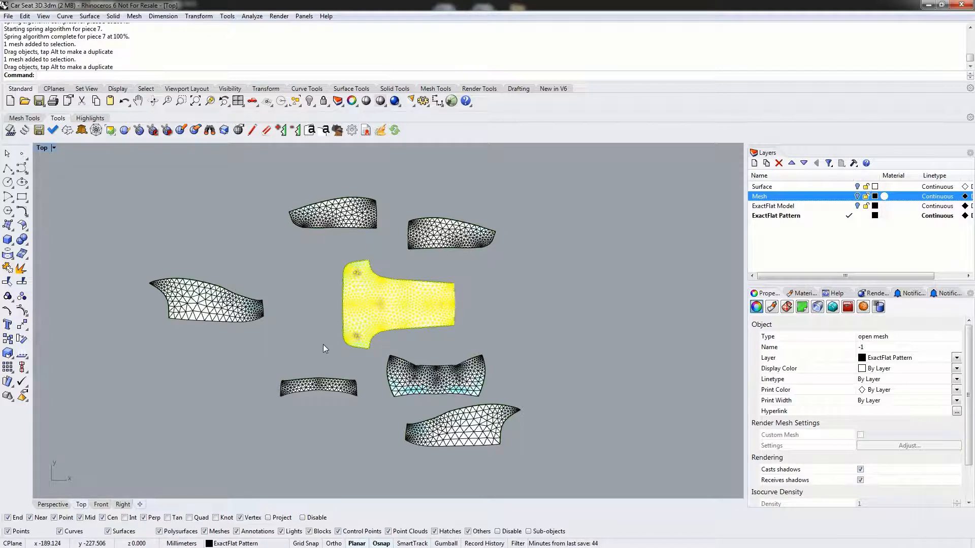
text(rotate)
key(Return)
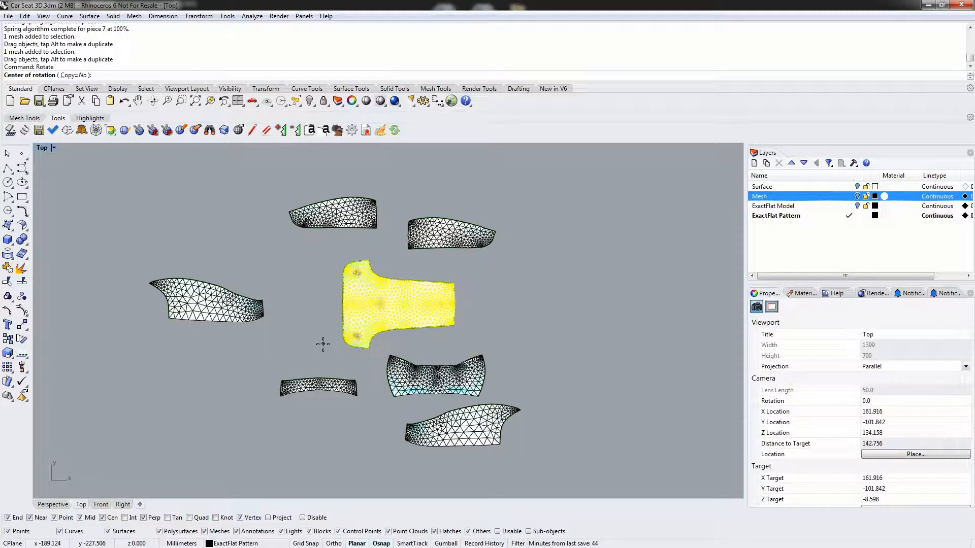
click(369, 260)
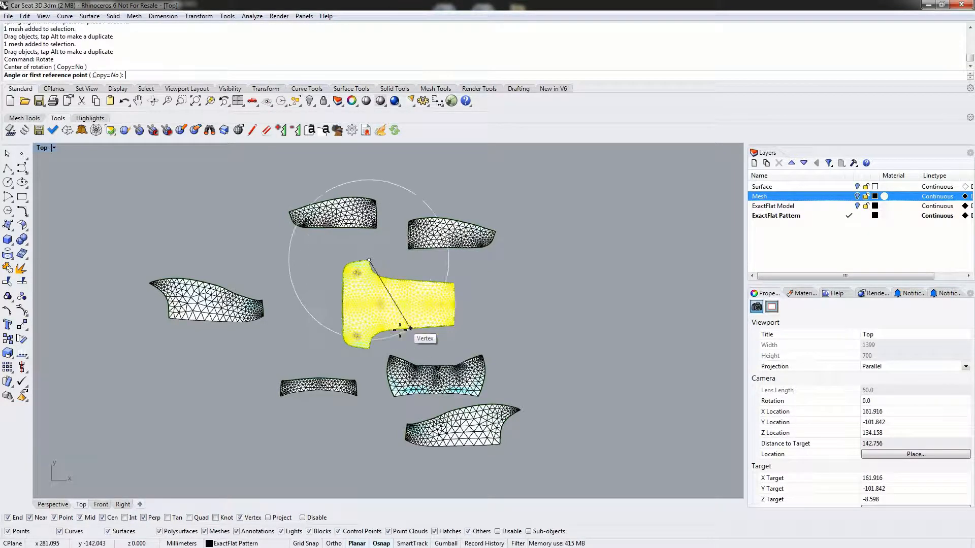
click(369, 350)
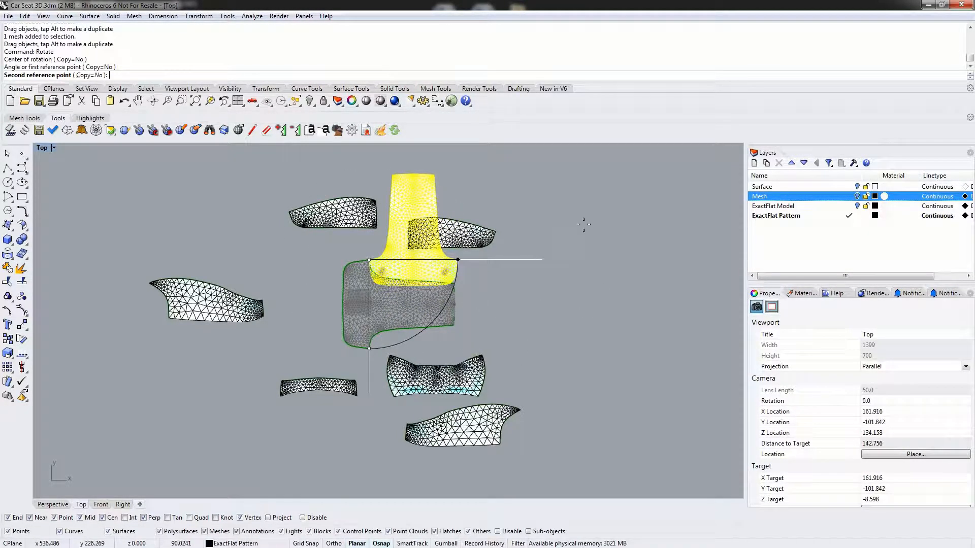
click(574, 264)
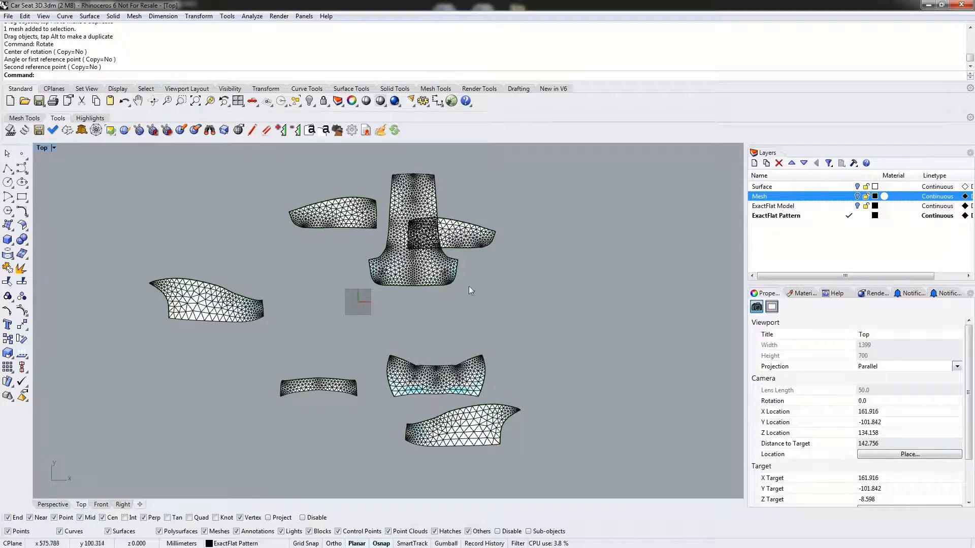
drag(421, 270, 343, 349)
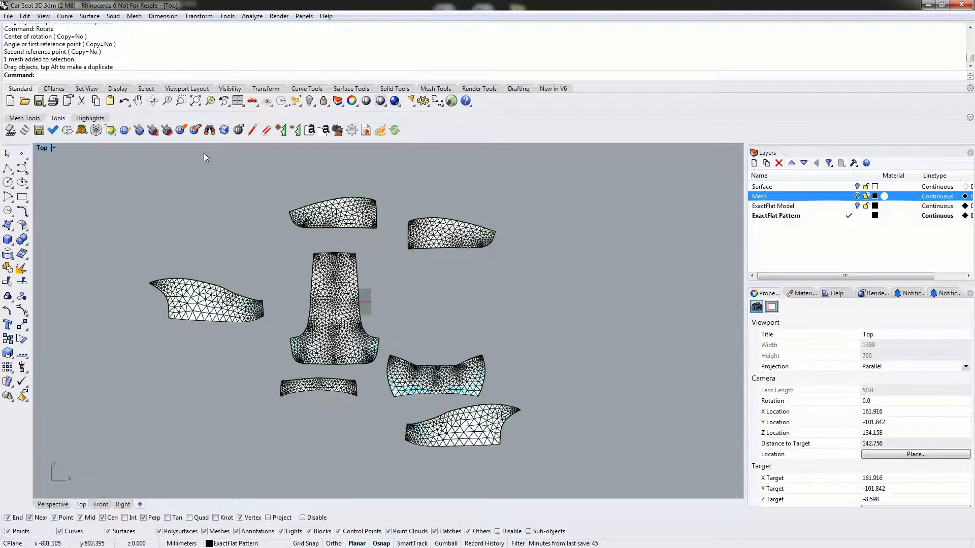
- Use Find with an offset of 100 to align the two inner side pieces along the central piece and the outer side panels beyond them
click(210, 130)
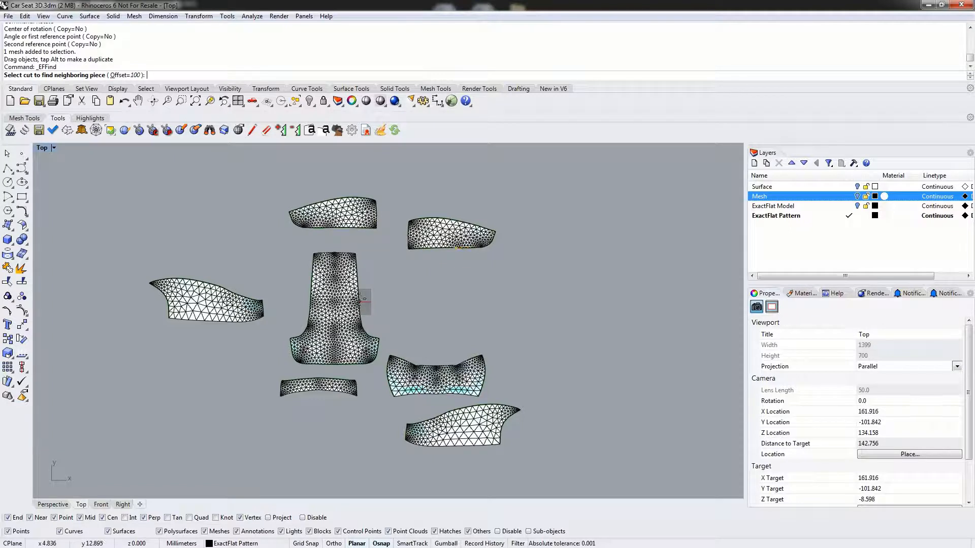
click(361, 300)
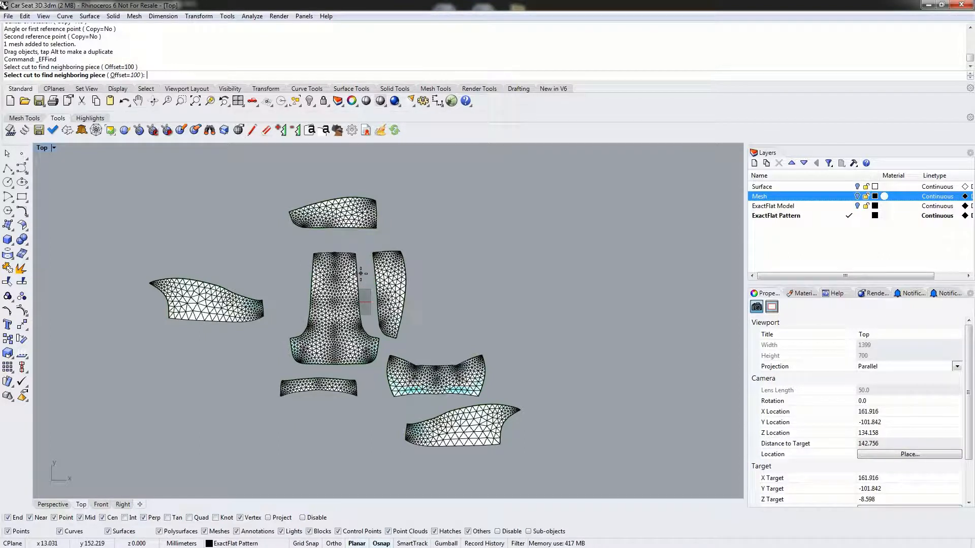
click(309, 293)
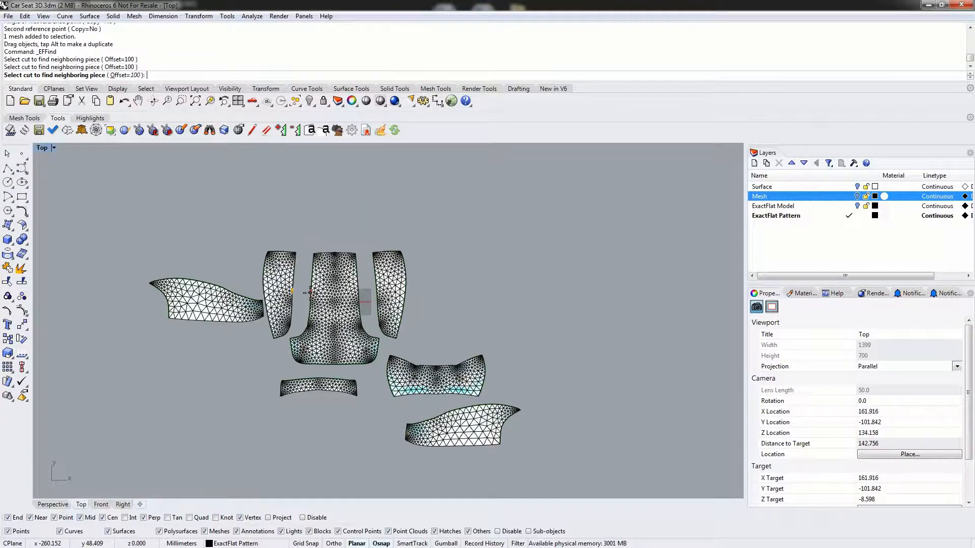
click(262, 289)
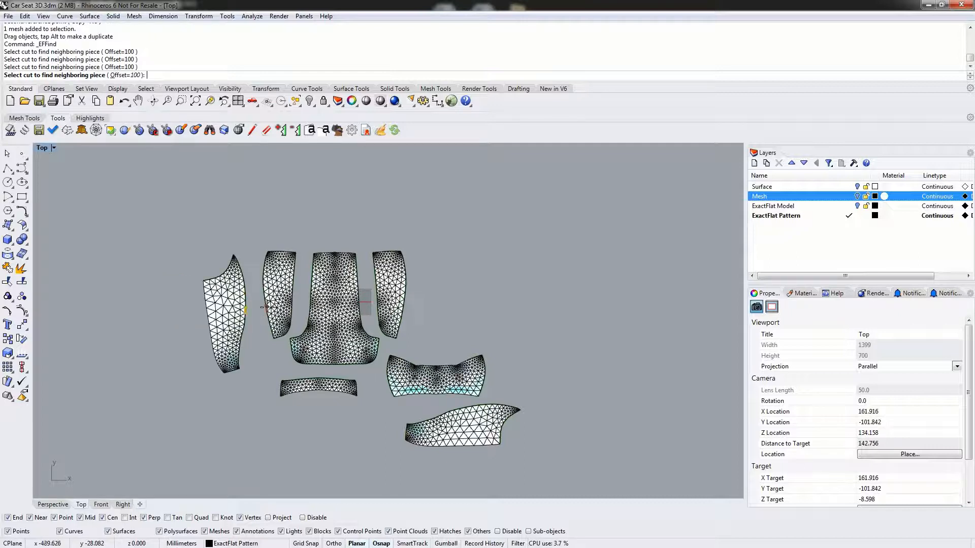
click(274, 308)
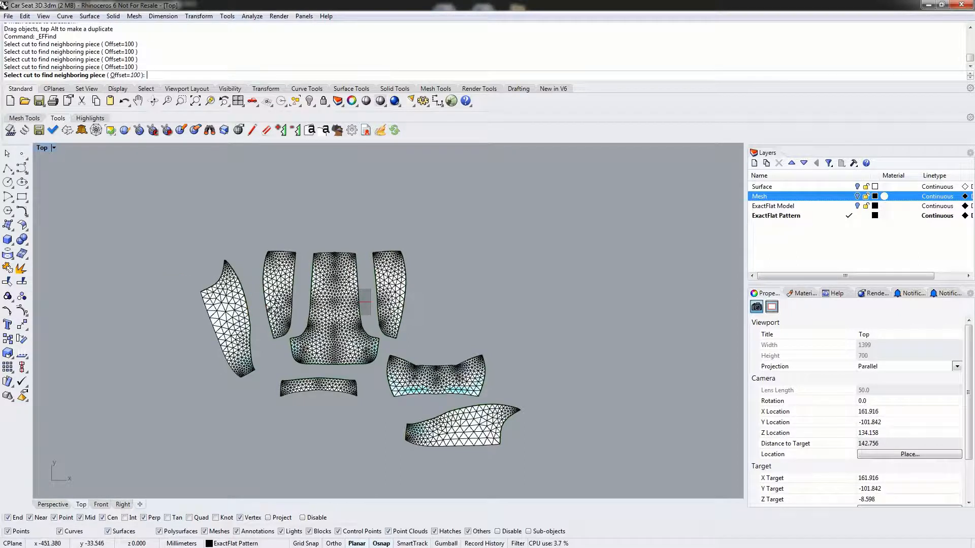
click(403, 314)
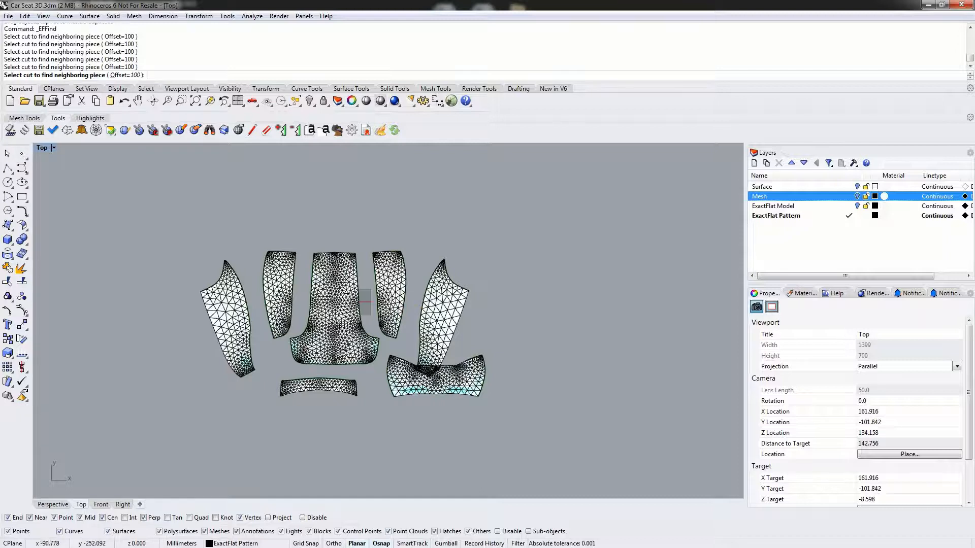
- Align the narrow strip below the central piece and the short piece above it using Find, and shift the short piece slightly upward
click(329, 368)
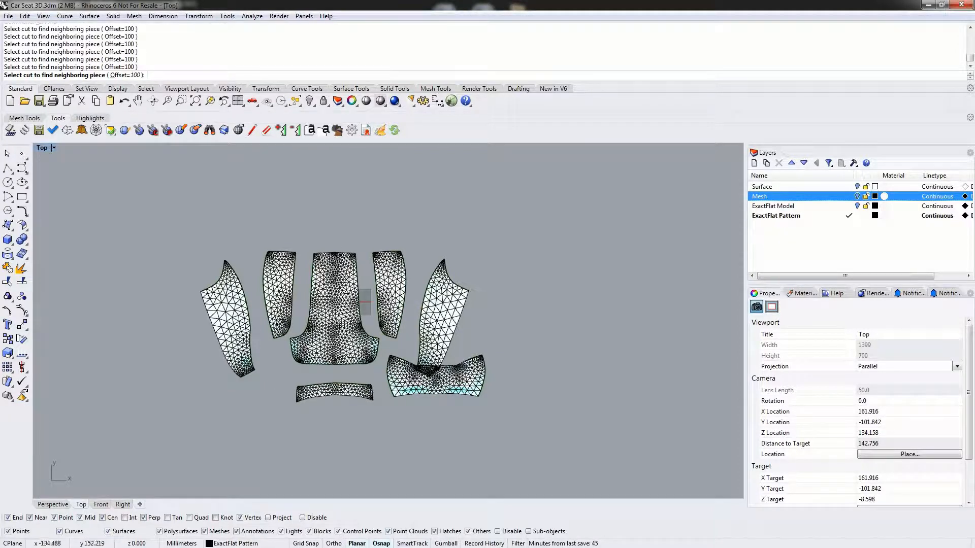
click(335, 250)
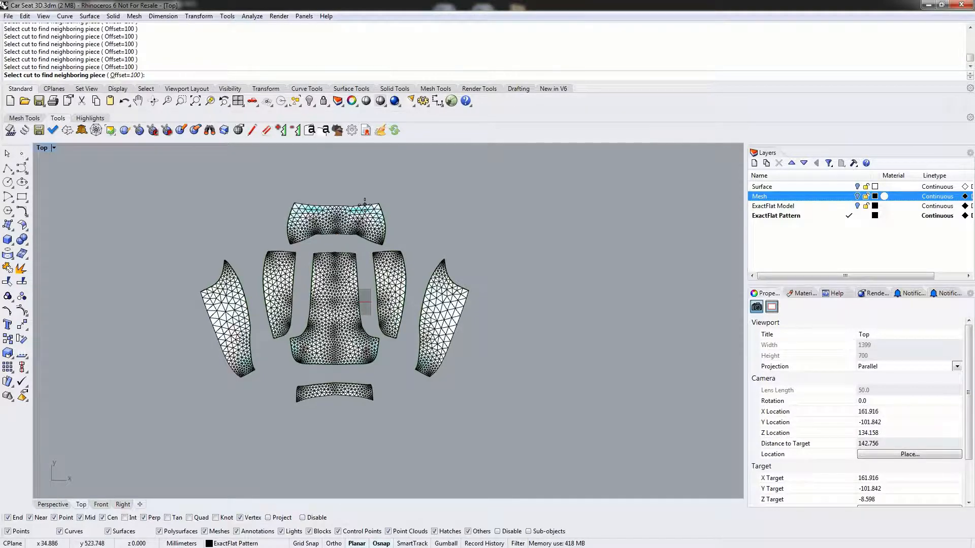
key(Escape)
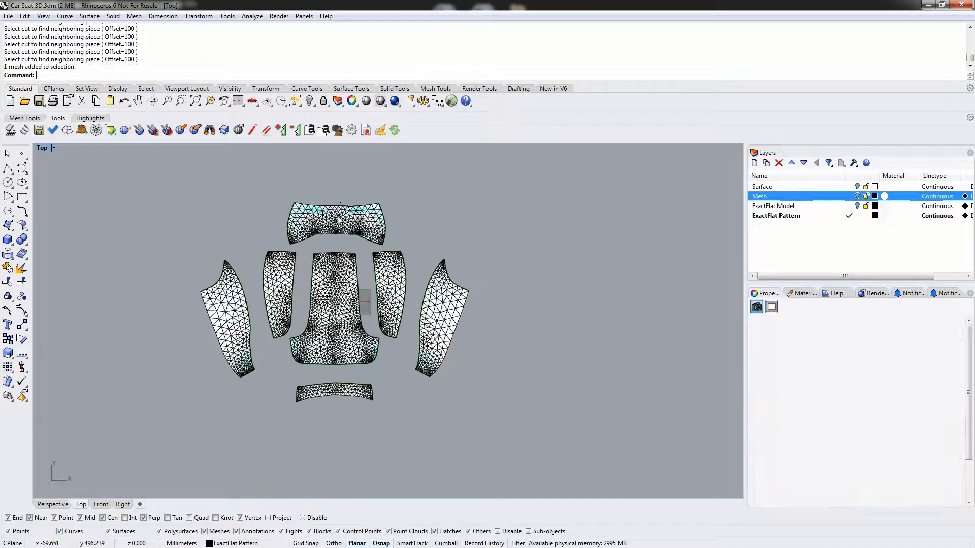
drag(337, 220, 337, 205)
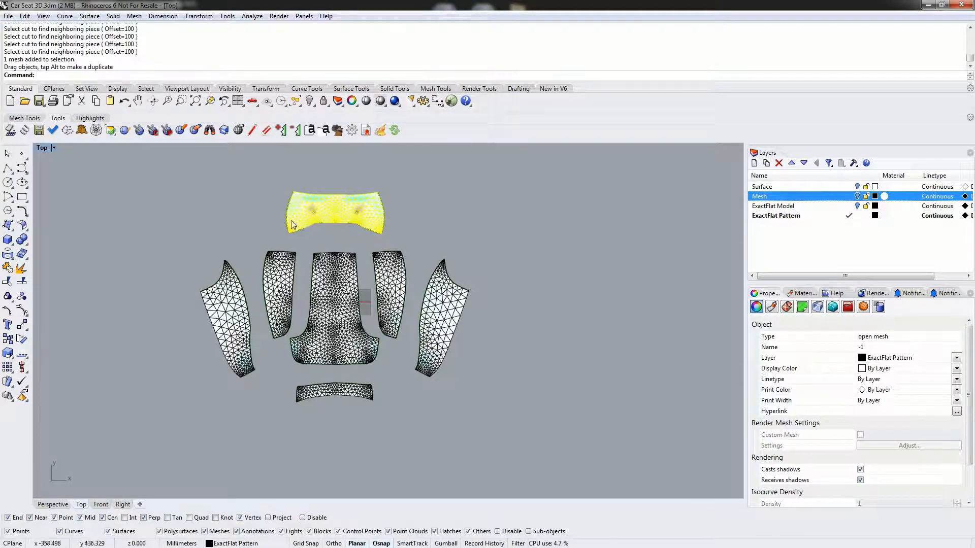
click(276, 185)
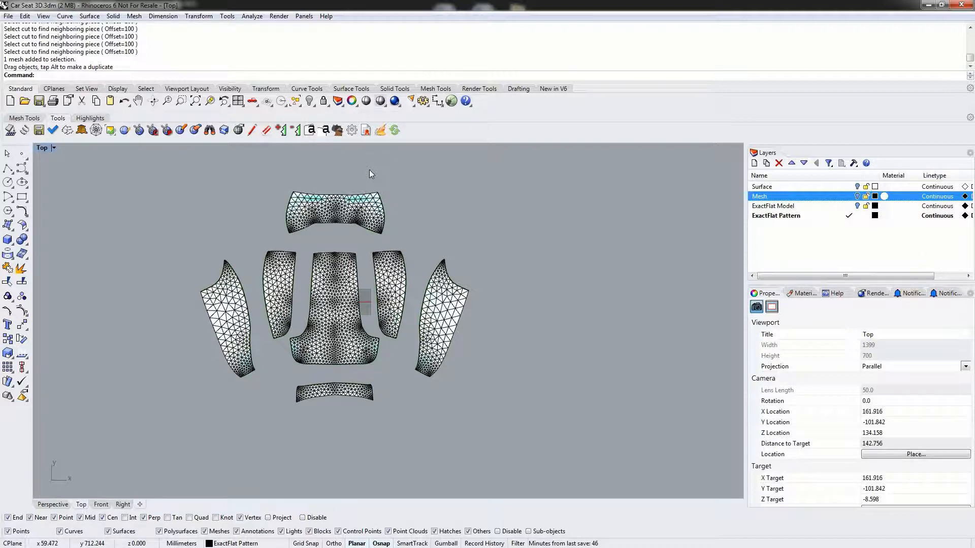
- Open the notch tag settings and review the default tag's text and type choices, keeping text %n and type I
click(308, 131)
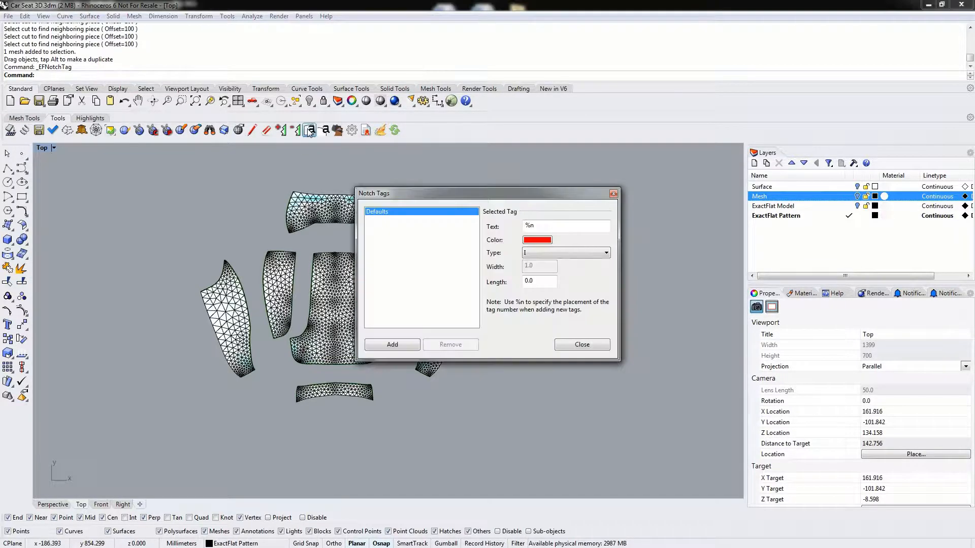
drag(407, 196, 518, 176)
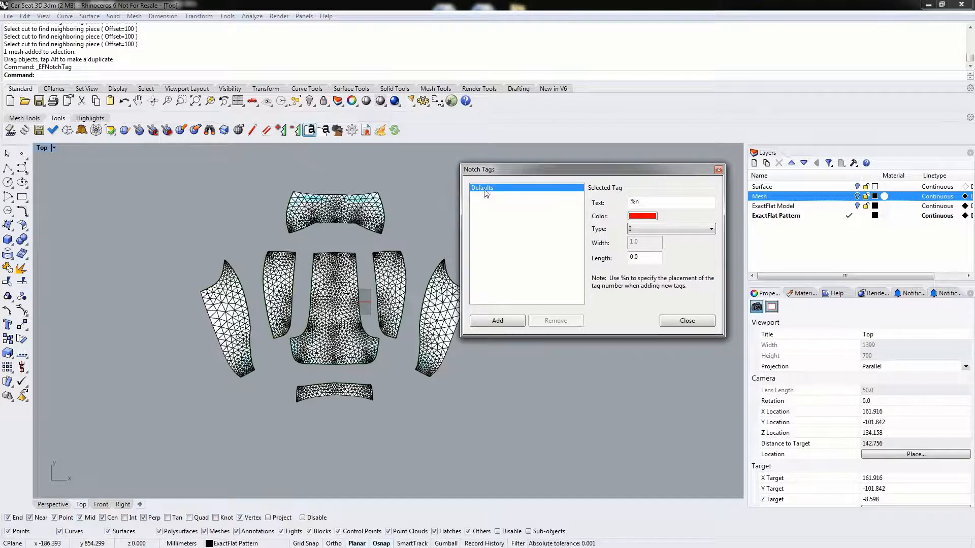
drag(643, 203, 629, 204)
click(642, 202)
click(636, 204)
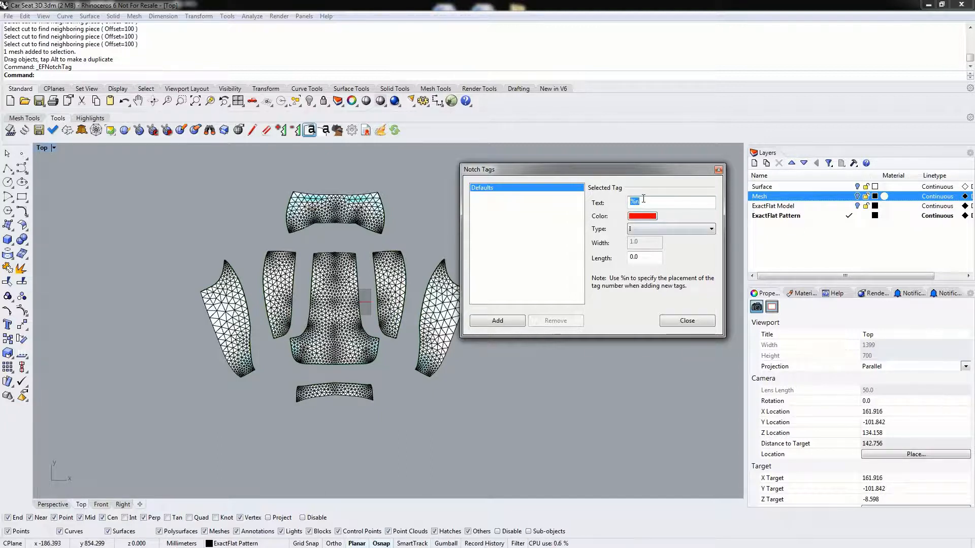
click(648, 230)
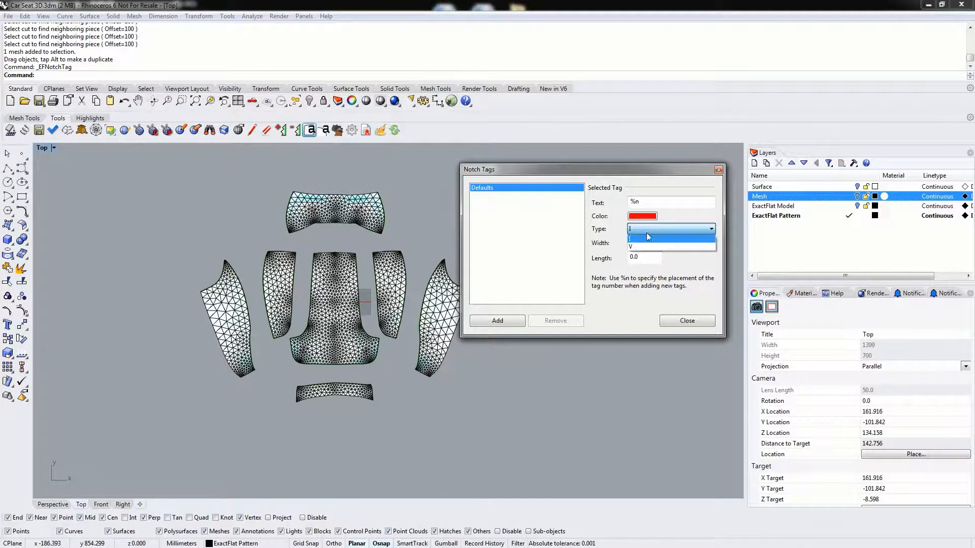
click(648, 232)
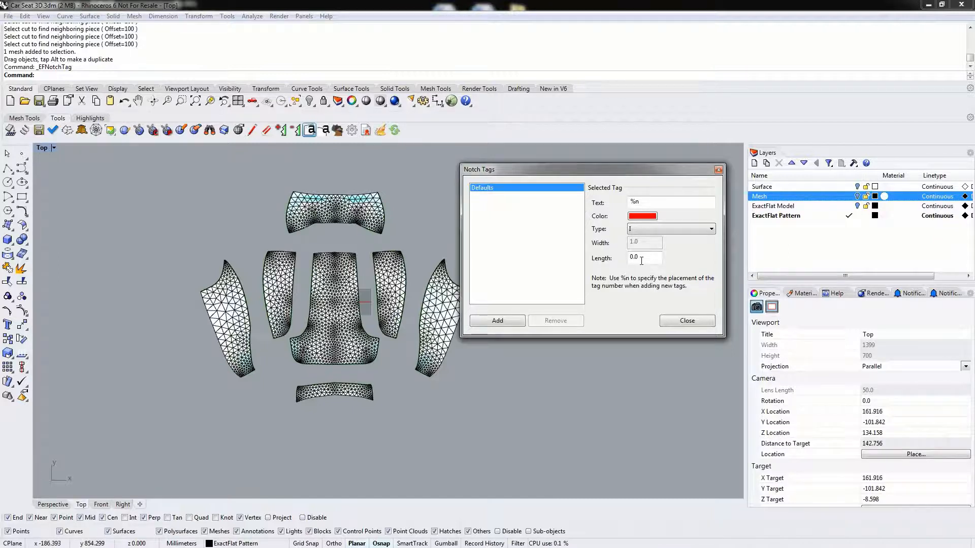
- Add six notch tags down the central piece's left edge, from its upper corner to its lower flare, matching the left inner side piece
click(499, 321)
scroll(313, 259, up, 4)
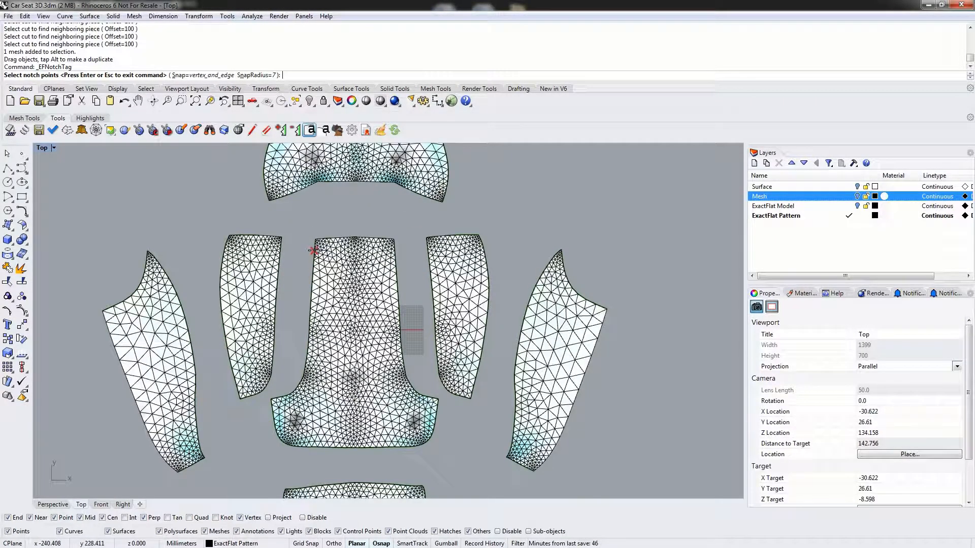
scroll(313, 250, up, 3)
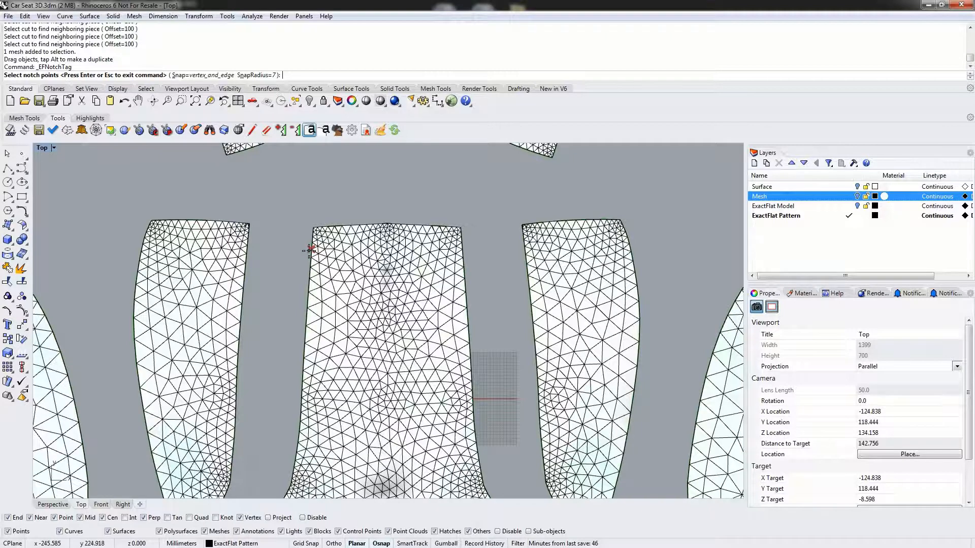
click(310, 250)
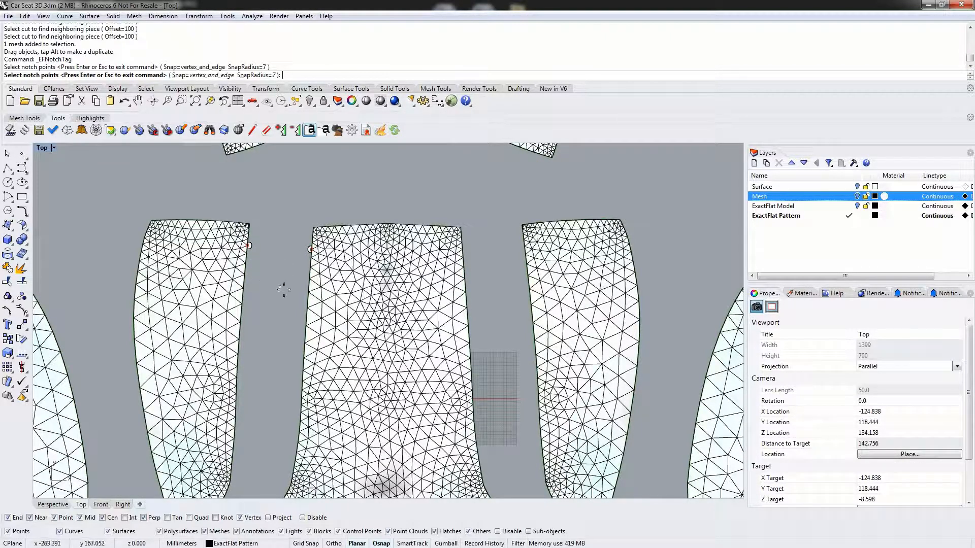
click(306, 324)
right_drag(293, 381, 310, 249)
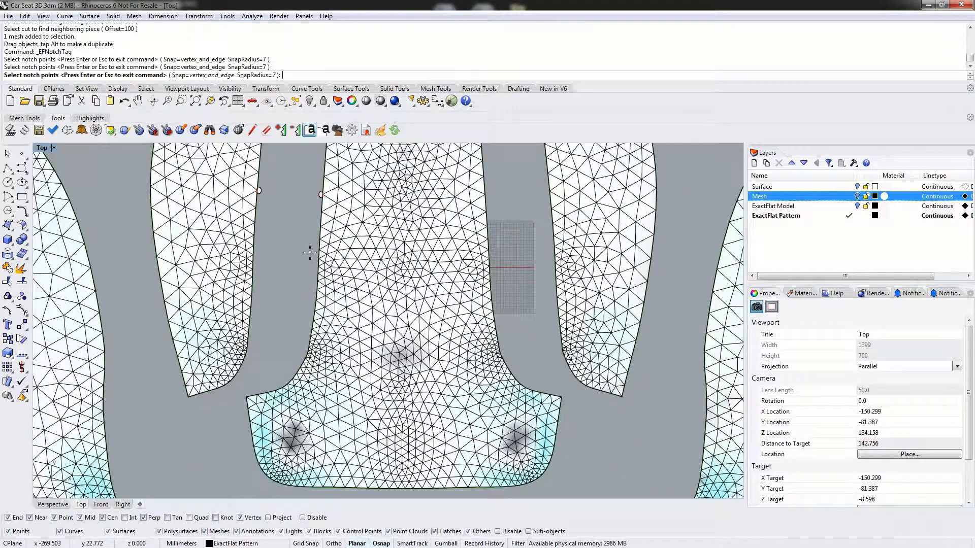
click(316, 250)
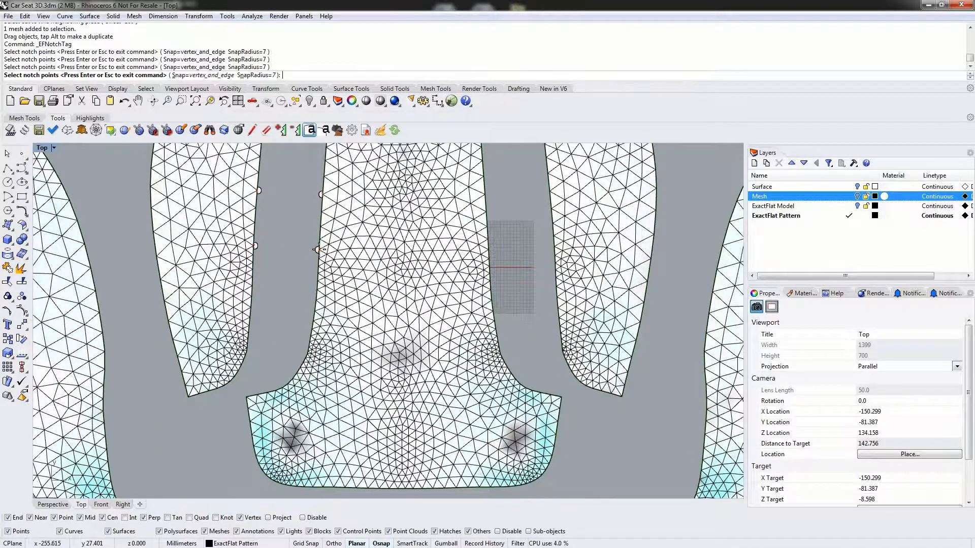
click(314, 311)
click(297, 369)
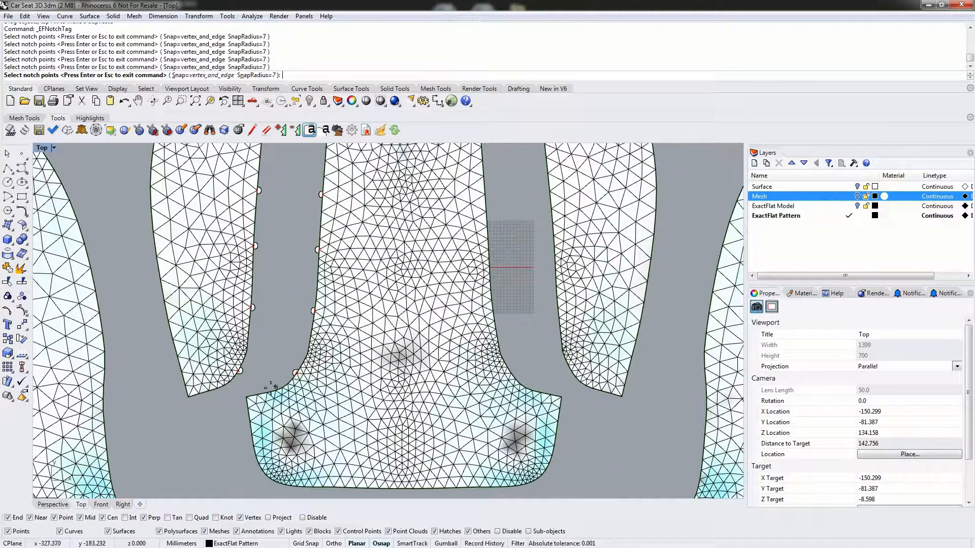
click(257, 394)
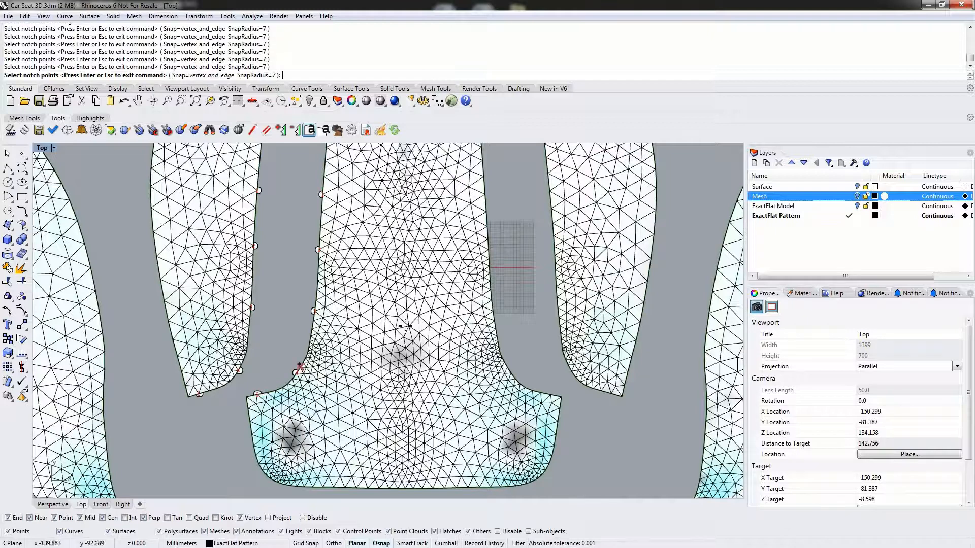
- Place six notch tags up the central piece's right edge, matching the right inner side piece, and finish adding tags
click(541, 392)
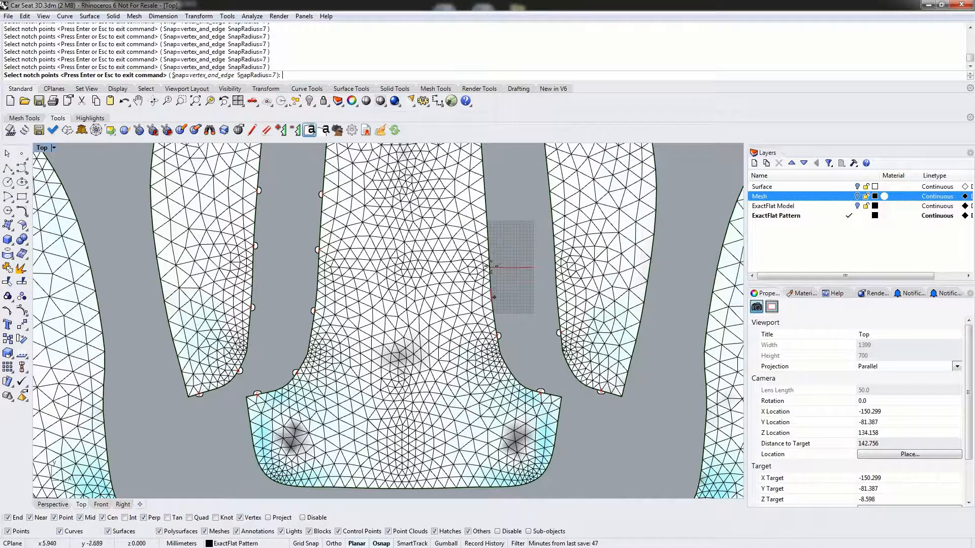
click(490, 265)
right_drag(491, 259, 498, 349)
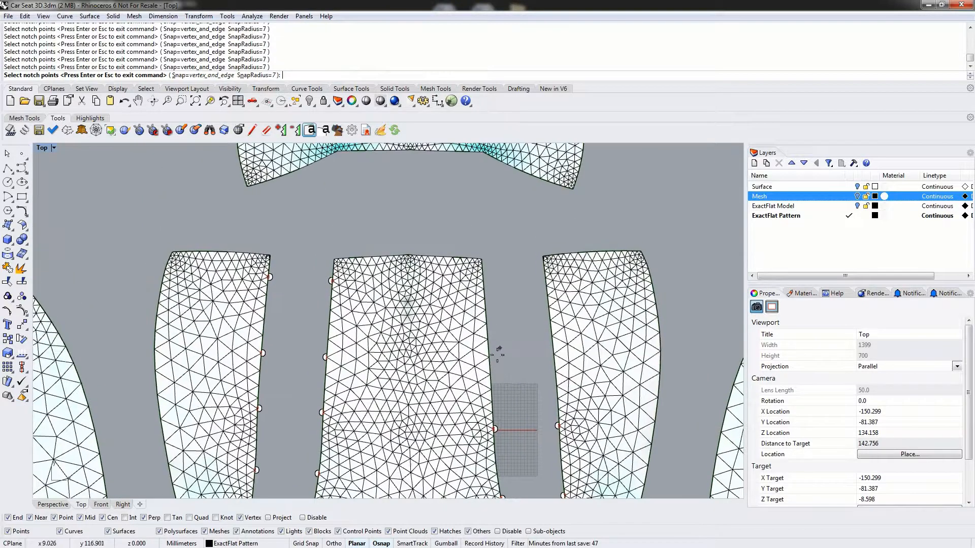
click(491, 374)
click(487, 310)
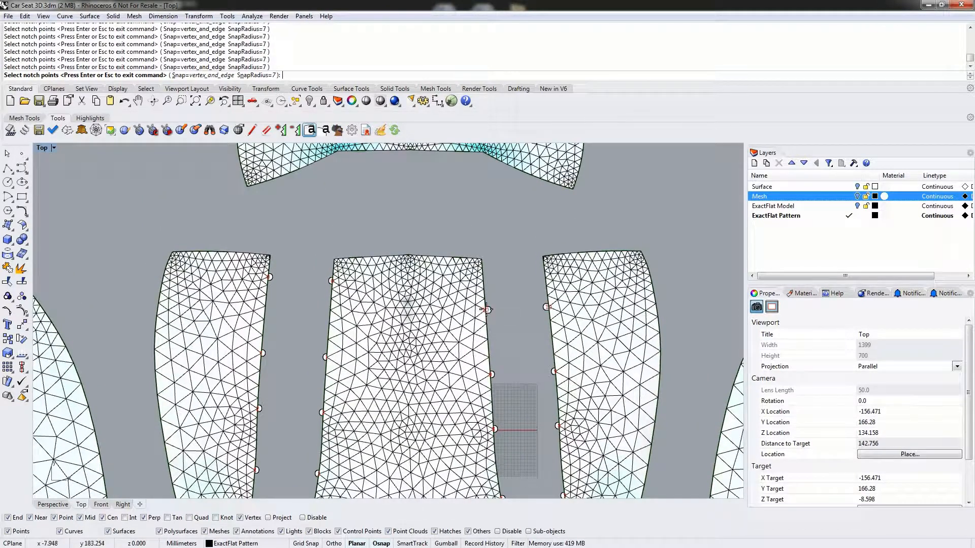
click(483, 268)
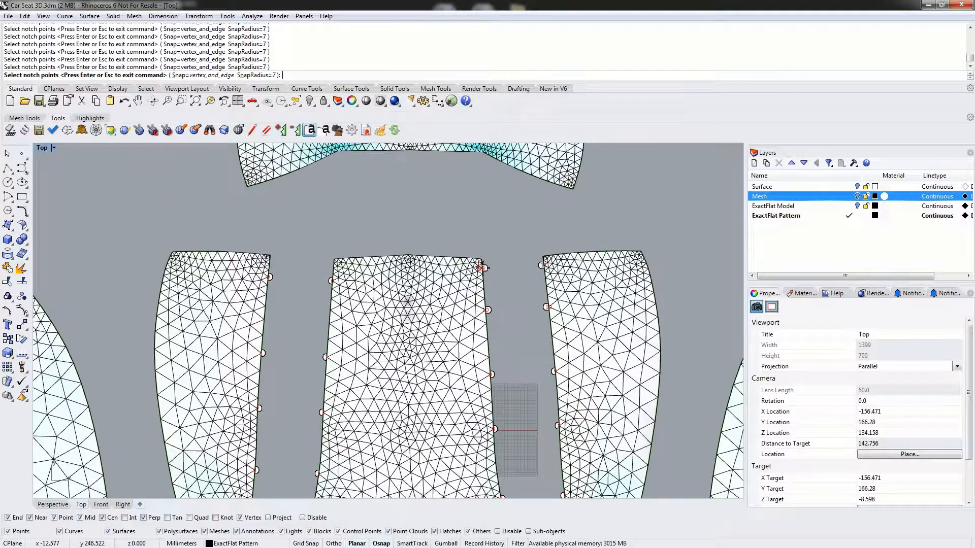
right_click(553, 277)
click(569, 347)
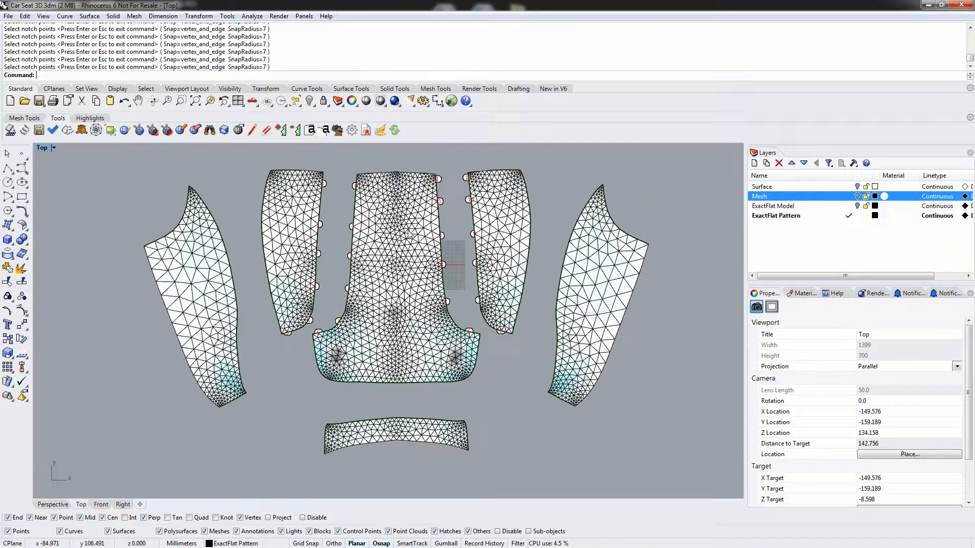
right_drag(409, 235, 411, 302)
scroll(414, 300, down, 4)
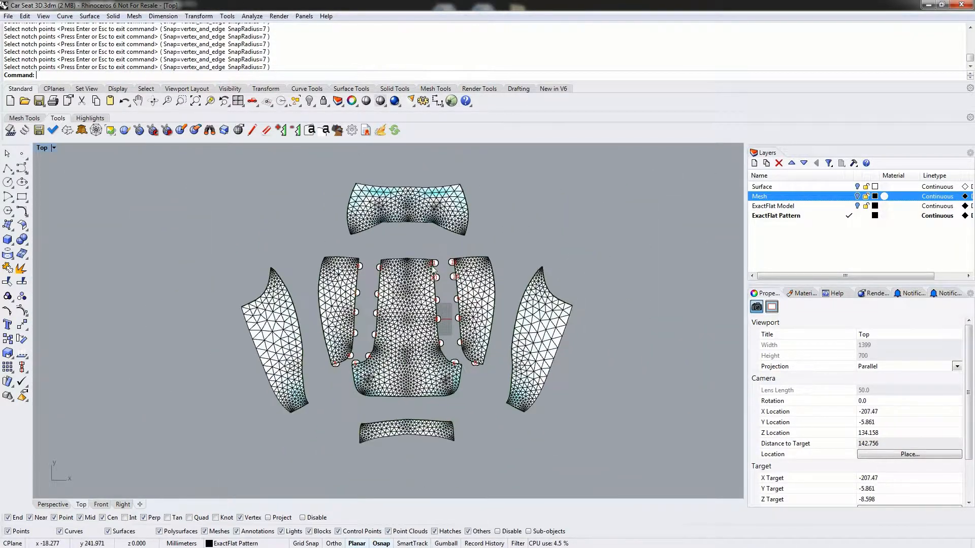
right_drag(460, 246, 443, 275)
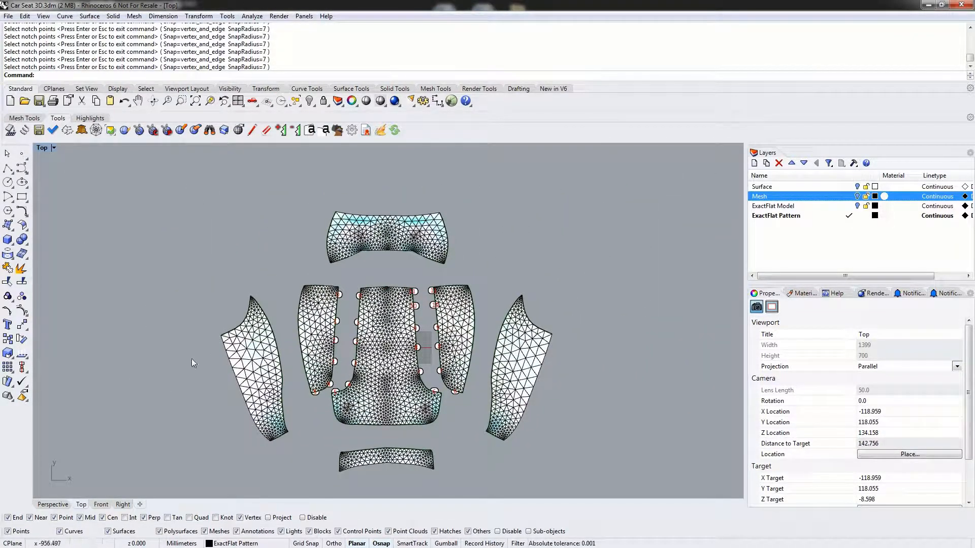
right_drag(463, 379, 463, 364)
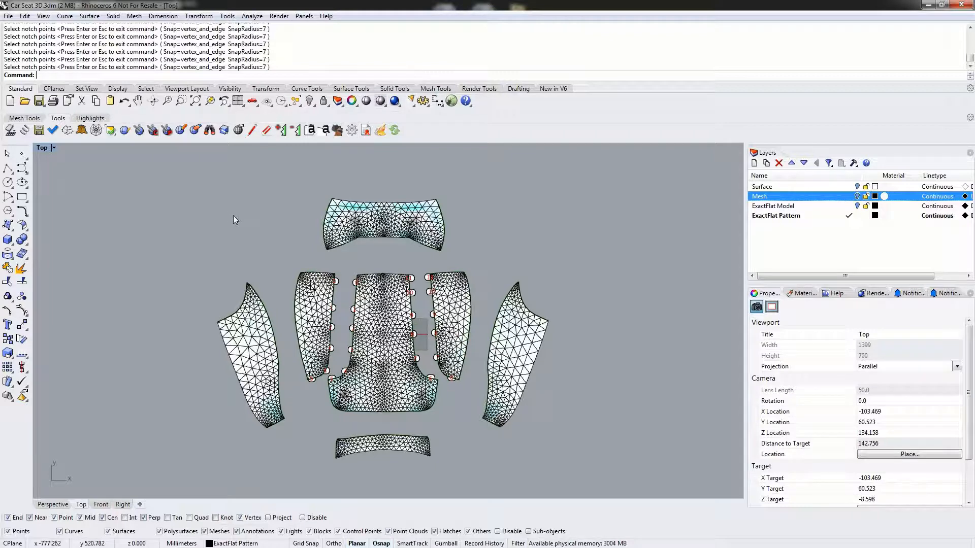
- Check the available edge types in the ExactFlat DXF export options and set the DXF seam allowance to 10
click(351, 134)
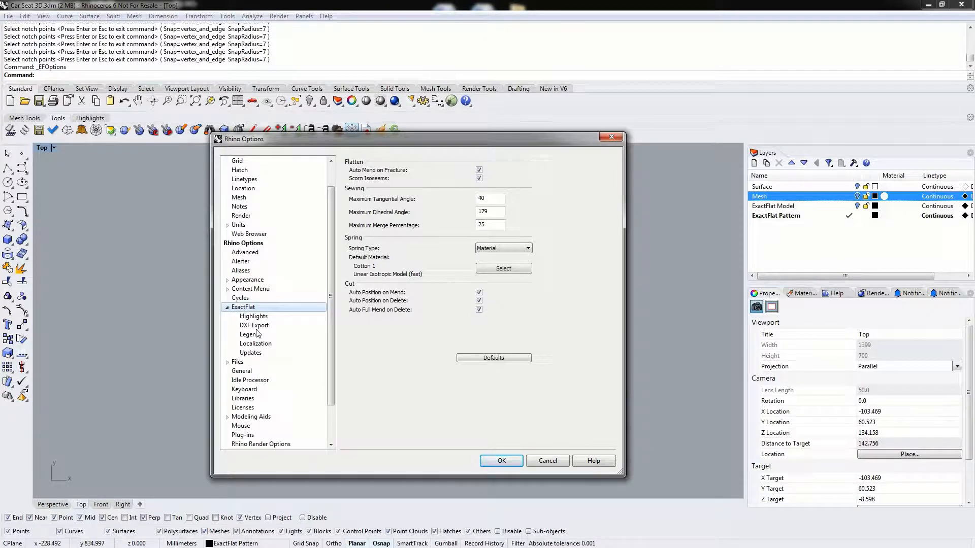
click(252, 326)
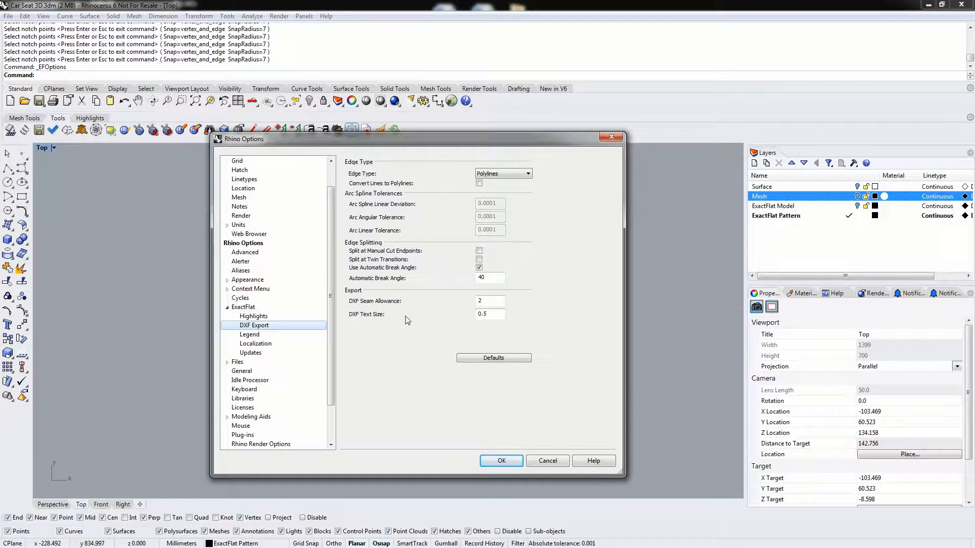
click(528, 174)
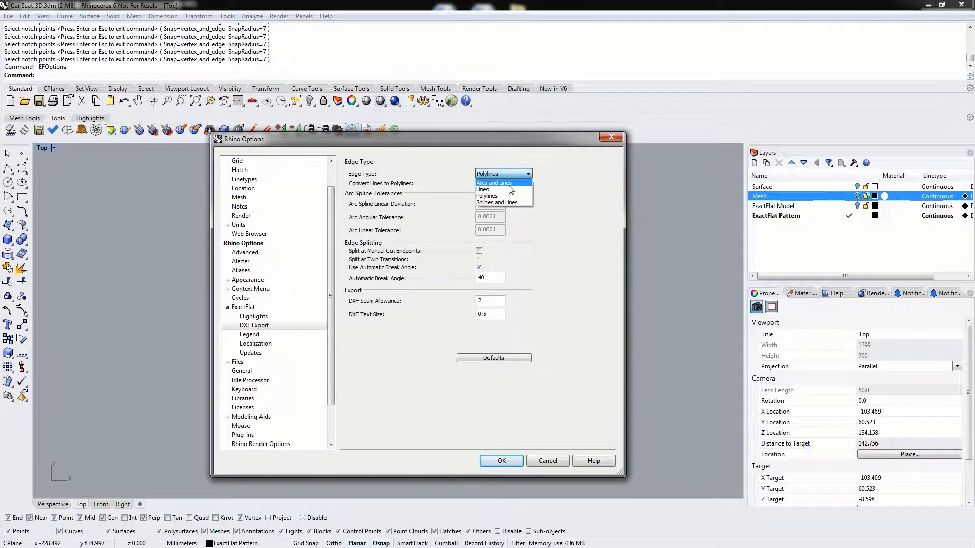
click(554, 188)
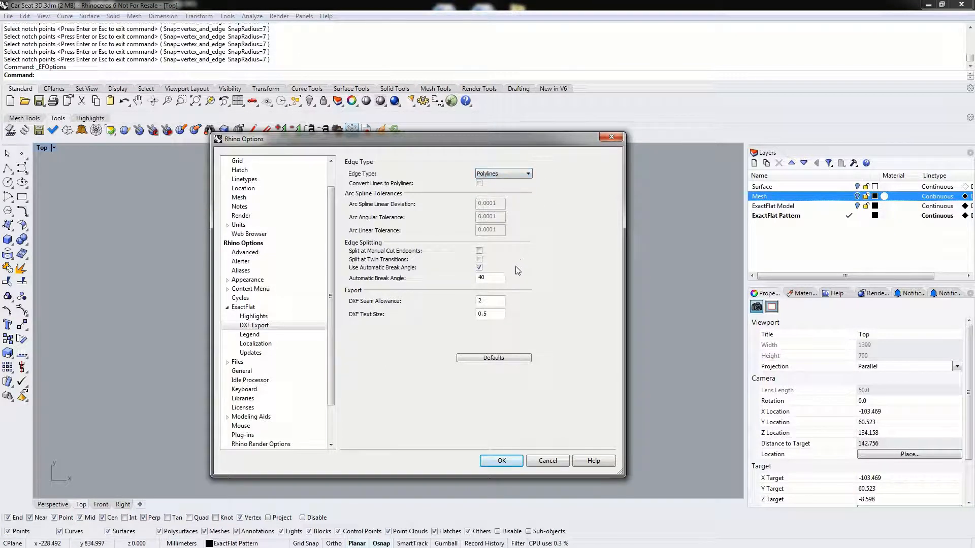
double_click(479, 301)
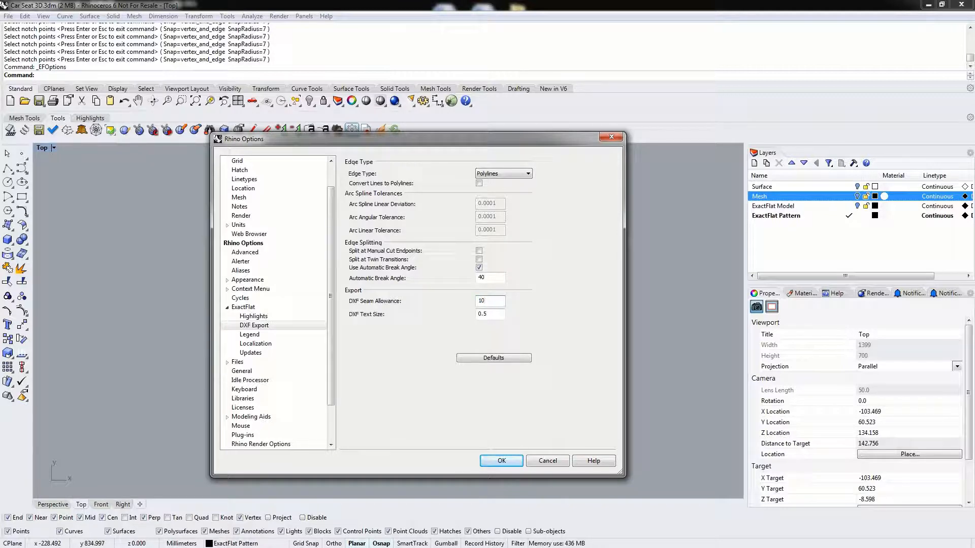
click(501, 461)
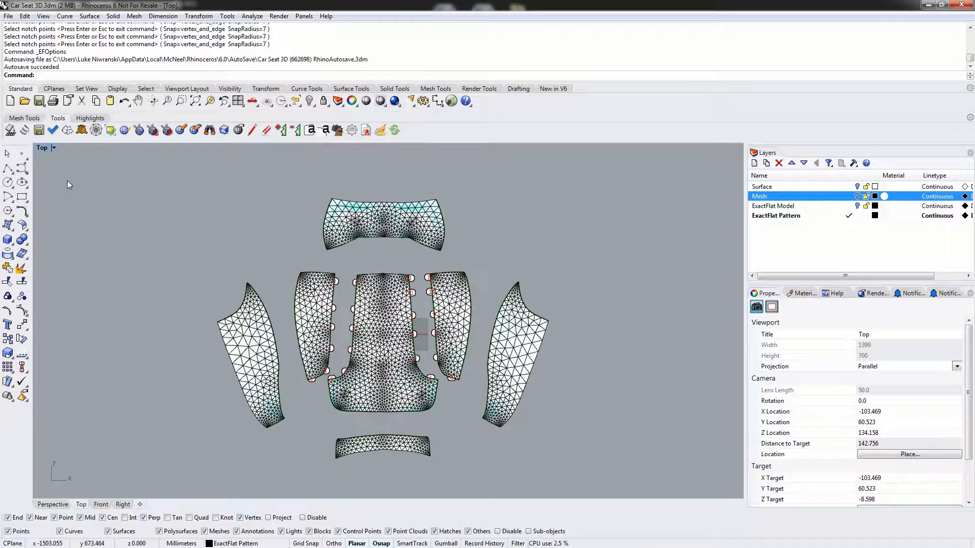
- Export the flattened pattern pieces as an AutoCAD DXF file named seat in the Demo 2 - Car Seat folder
click(38, 131)
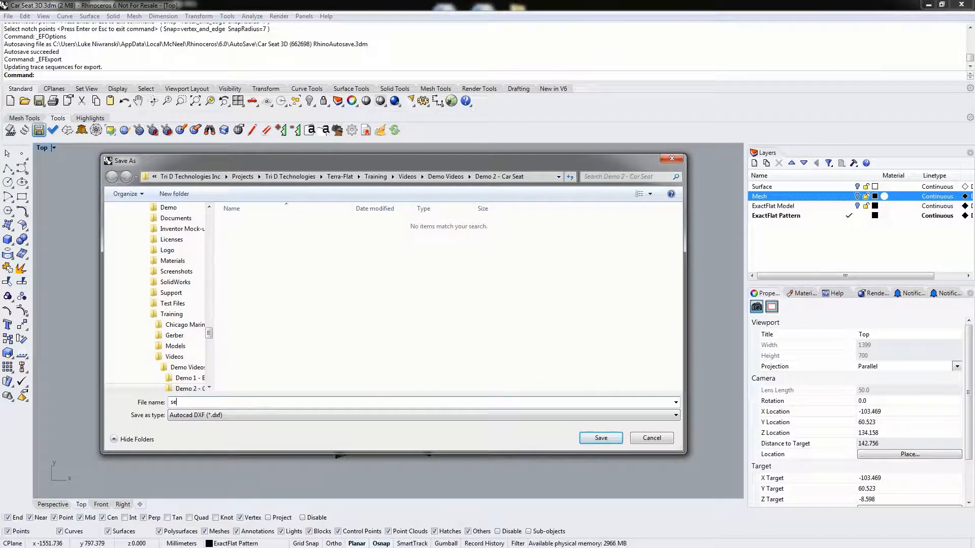
key(Return)
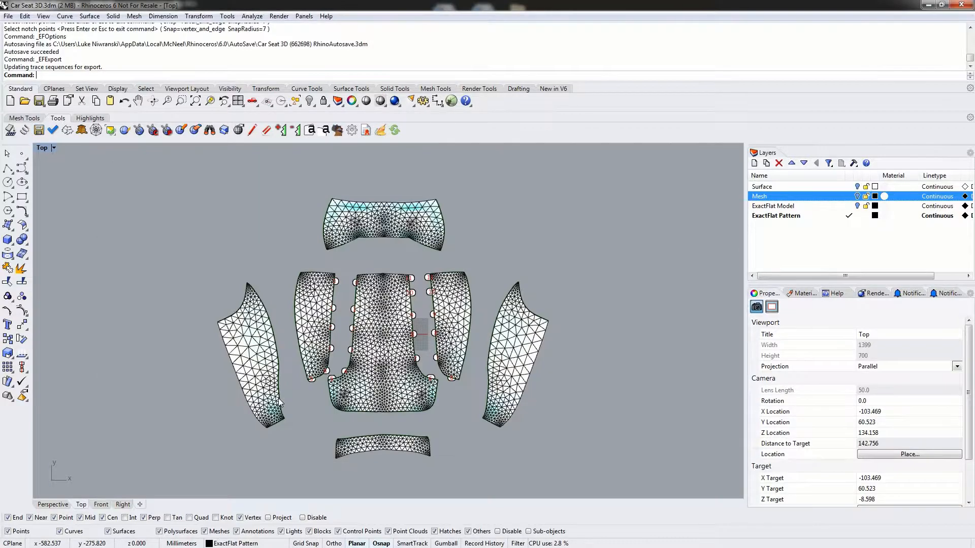
- Import seat.dxf from the Demo 2 - Car Seat folder into the model, accepting the DXF import options with millimeters as units
right_drag(576, 316, 320, 303)
text(Import)
key(Return)
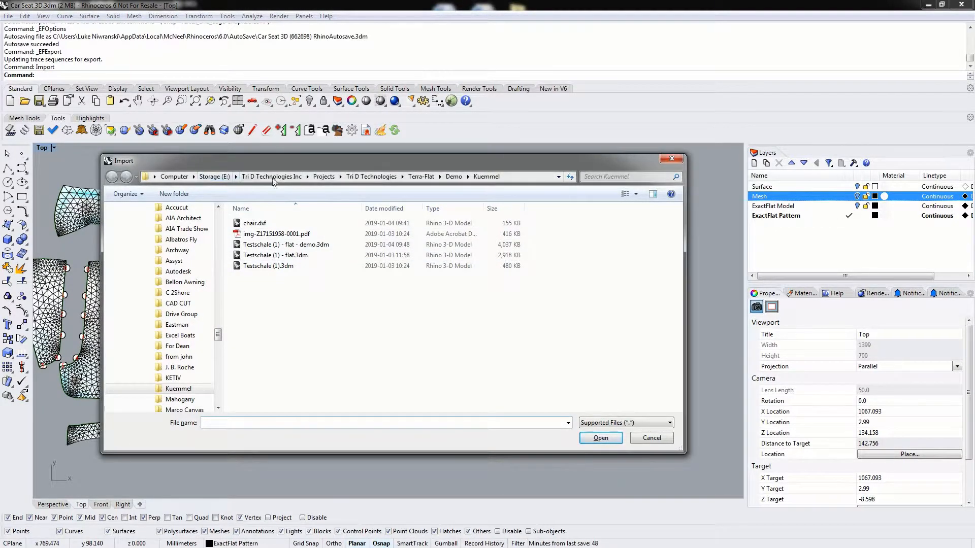
click(371, 176)
click(259, 394)
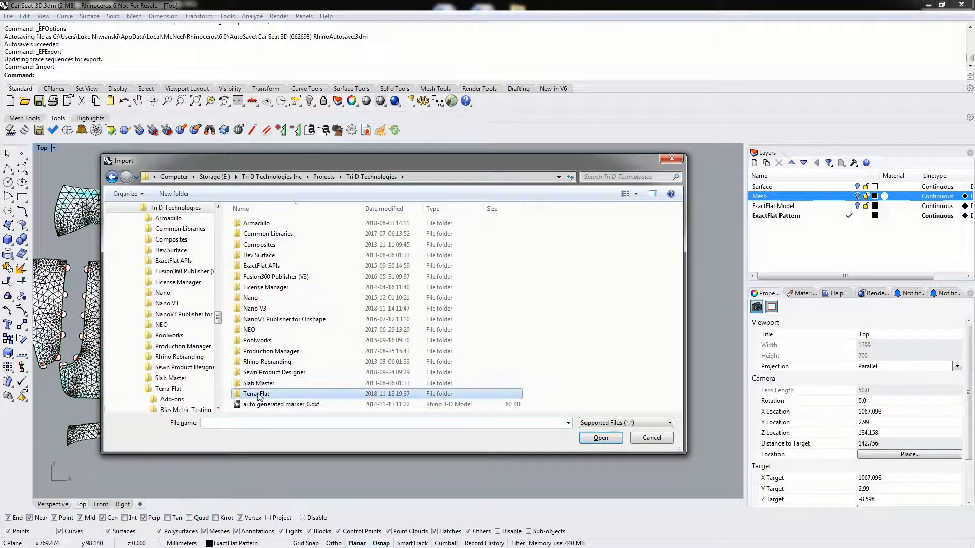
double_click(258, 395)
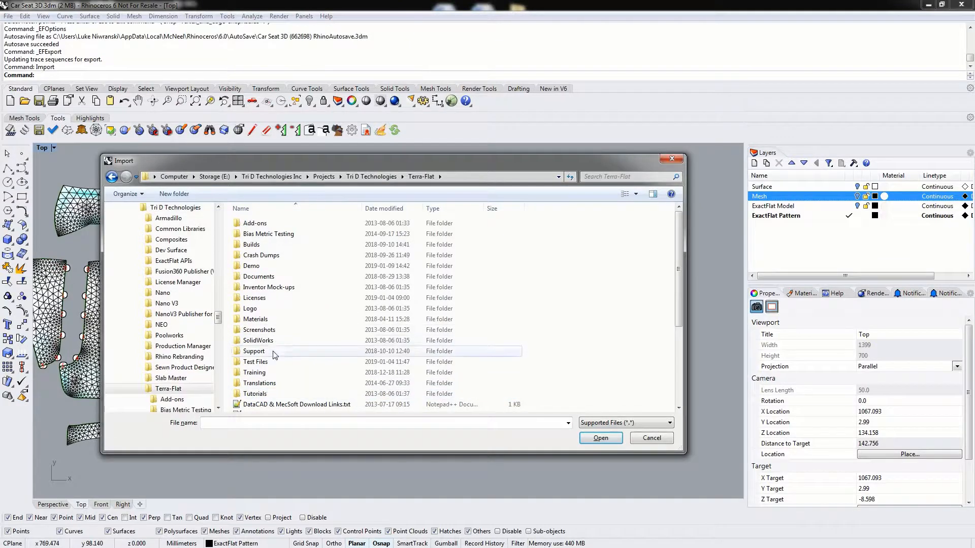
double_click(259, 377)
double_click(257, 255)
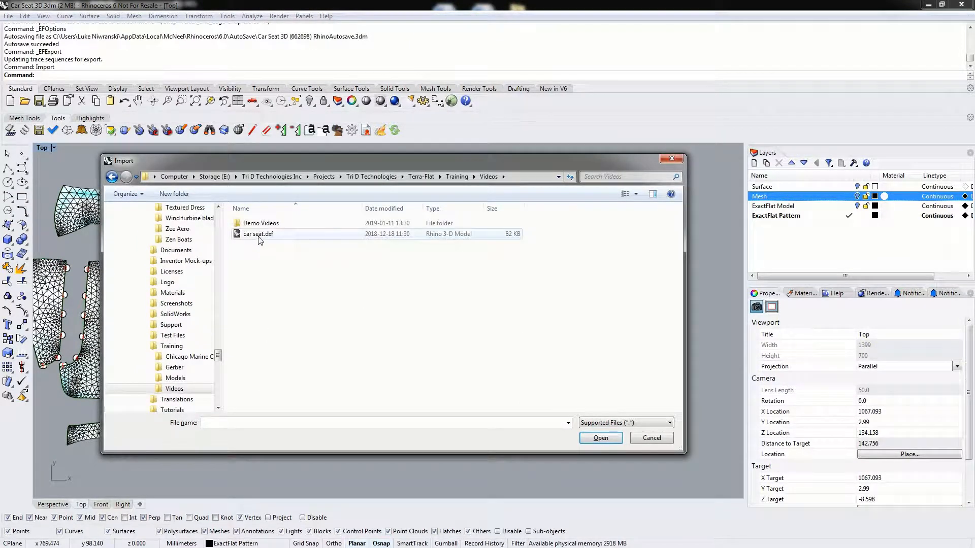
double_click(262, 226)
double_click(269, 234)
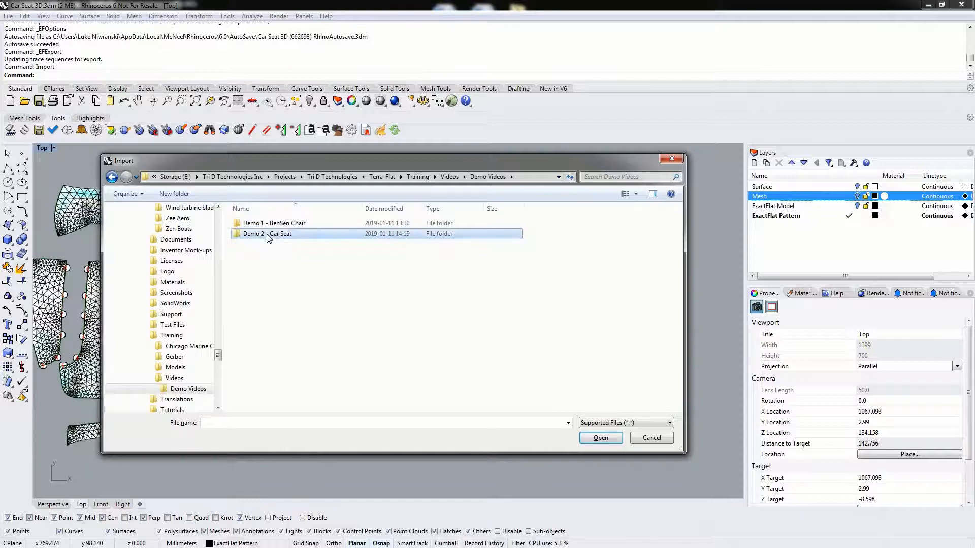
double_click(257, 237)
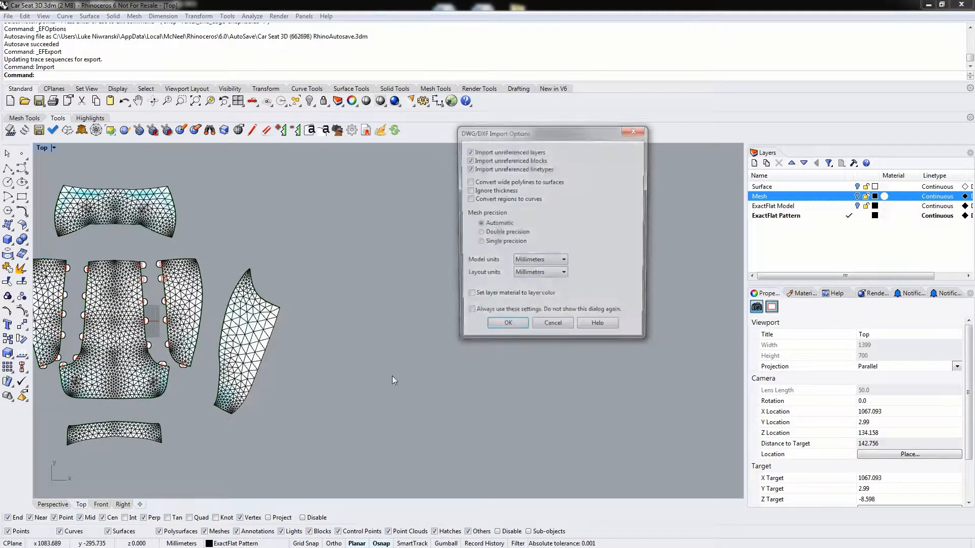
click(523, 327)
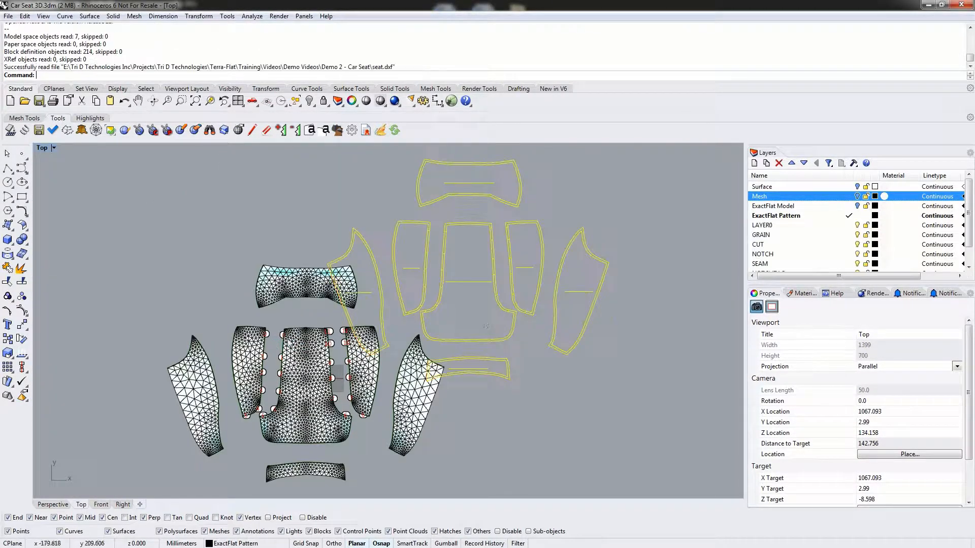
- Move the imported pattern outlines into the empty space beside the flattened mesh pieces and deselect them
drag(495, 280, 629, 347)
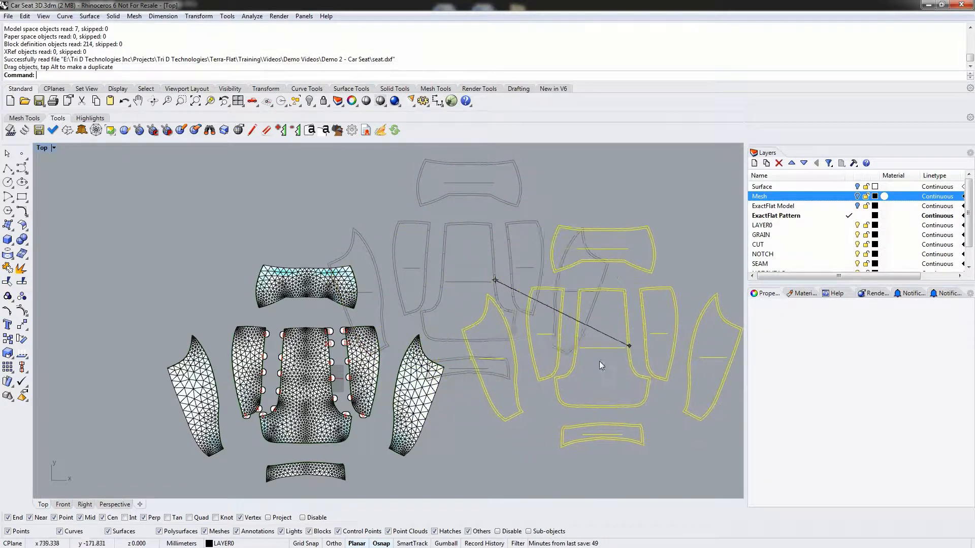
right_drag(457, 403, 425, 336)
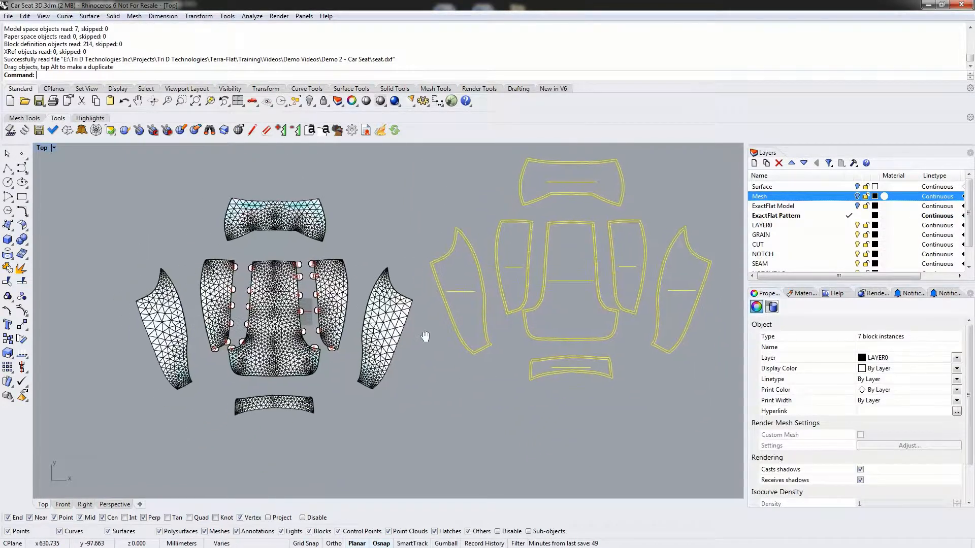
click(451, 437)
scroll(543, 244, up, 2)
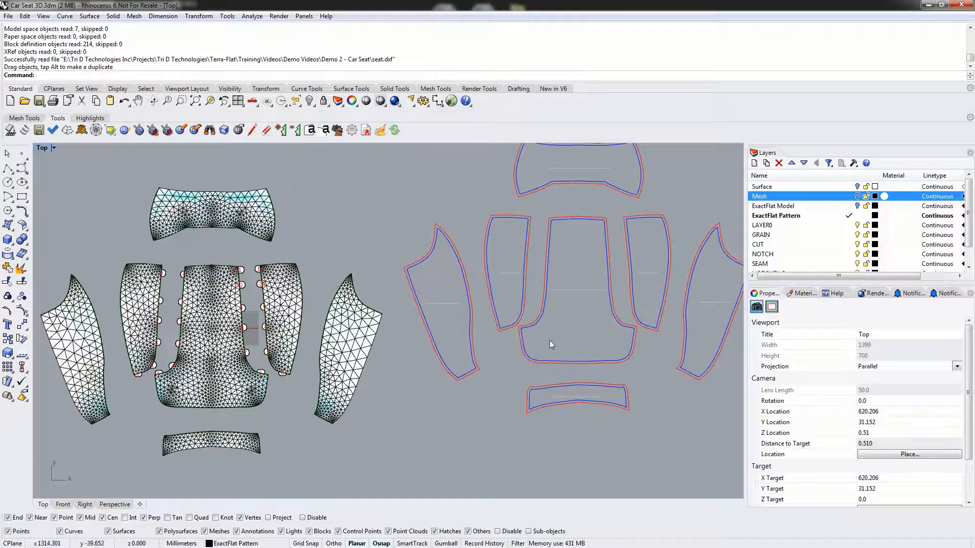
- Place the imported central outline over the central flattened mesh piece and compare their edges and notches
click(563, 292)
drag(586, 290, 230, 338)
scroll(223, 358, up, 2)
scroll(177, 394, up, 4)
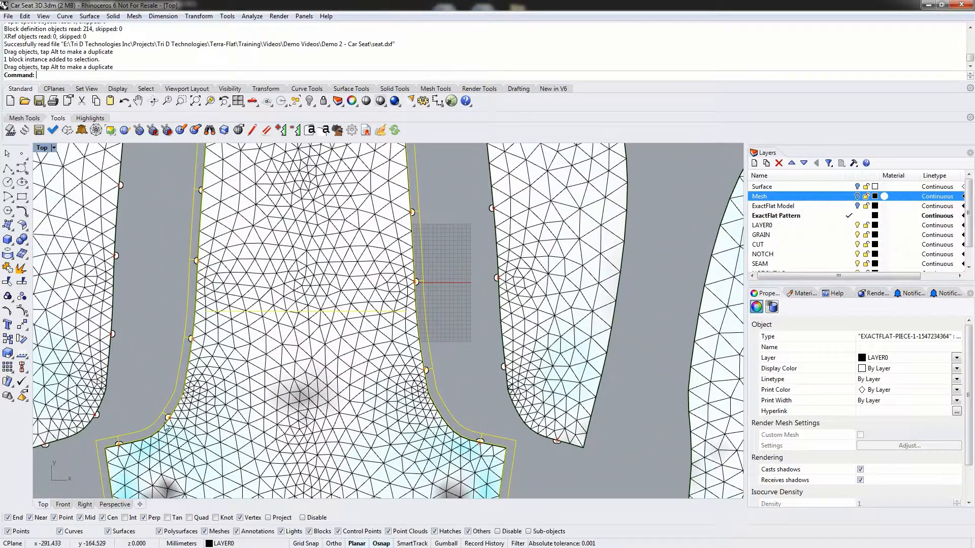
scroll(167, 428, up, 2)
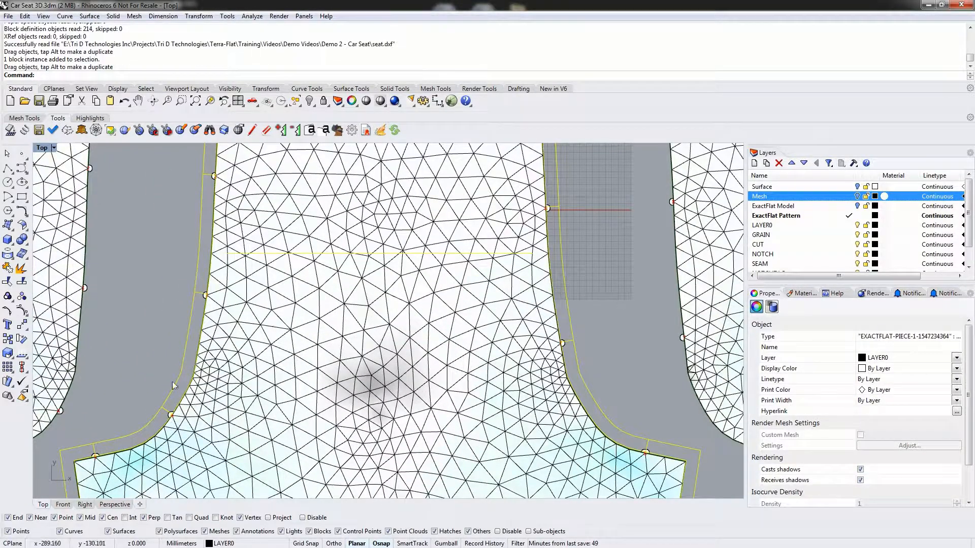
click(167, 330)
mouse_move(227, 257)
right_down()
mouse_move(256, 248)
mouse_move(241, 465)
right_up()
right_drag(257, 212, 249, 361)
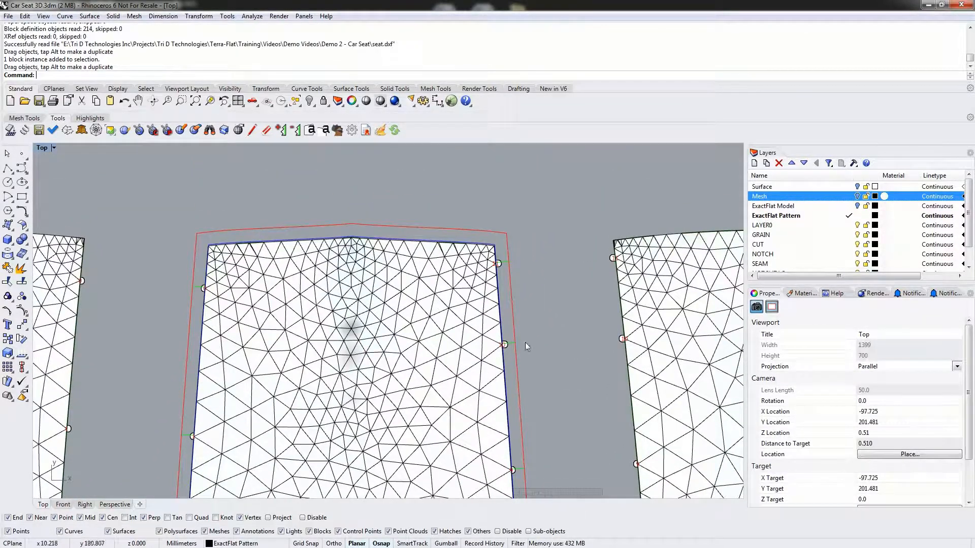
right_drag(524, 367, 524, 394)
- Use Move to snap the upper-left seam corner of the imported central outline onto the matching corner vertex of the central mesh piece
click(353, 253)
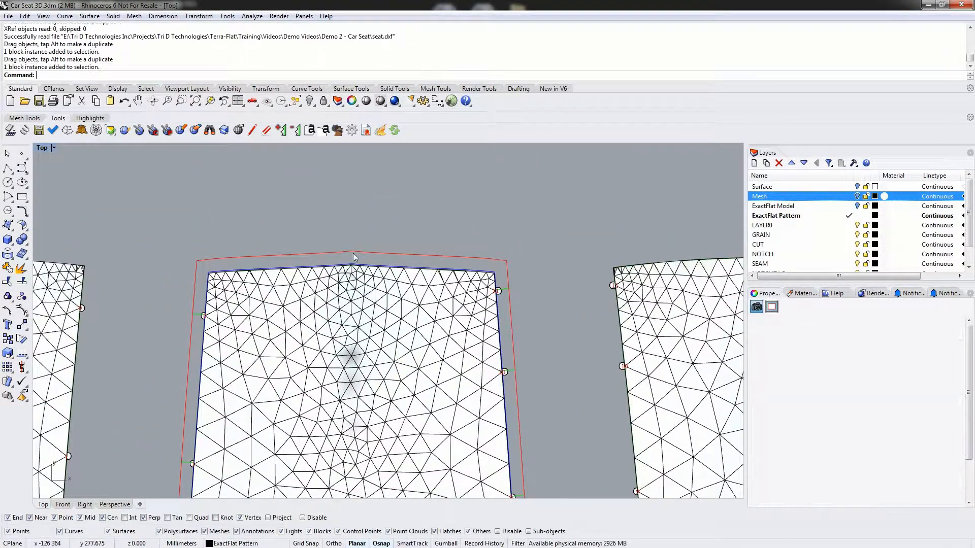
drag(352, 253, 315, 222)
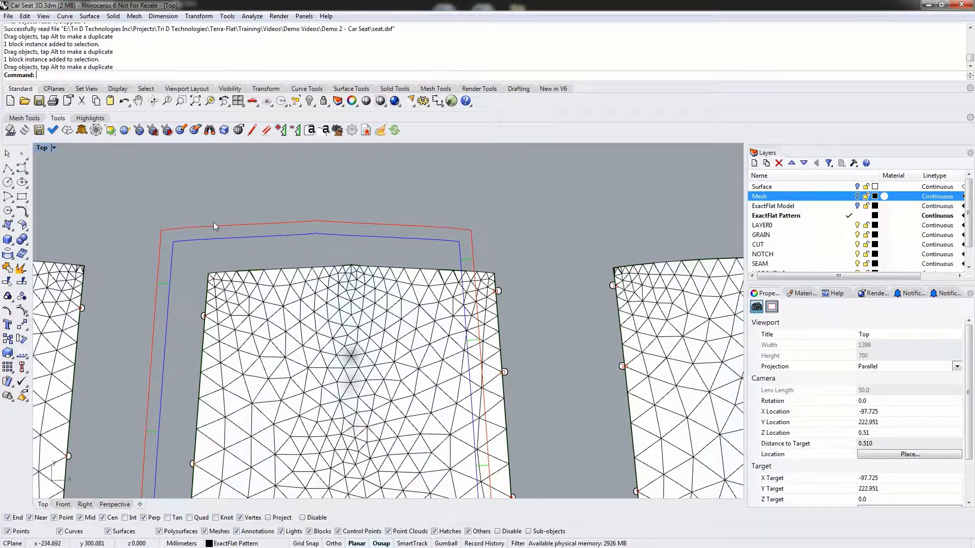
click(213, 223)
text(move)
key(Return)
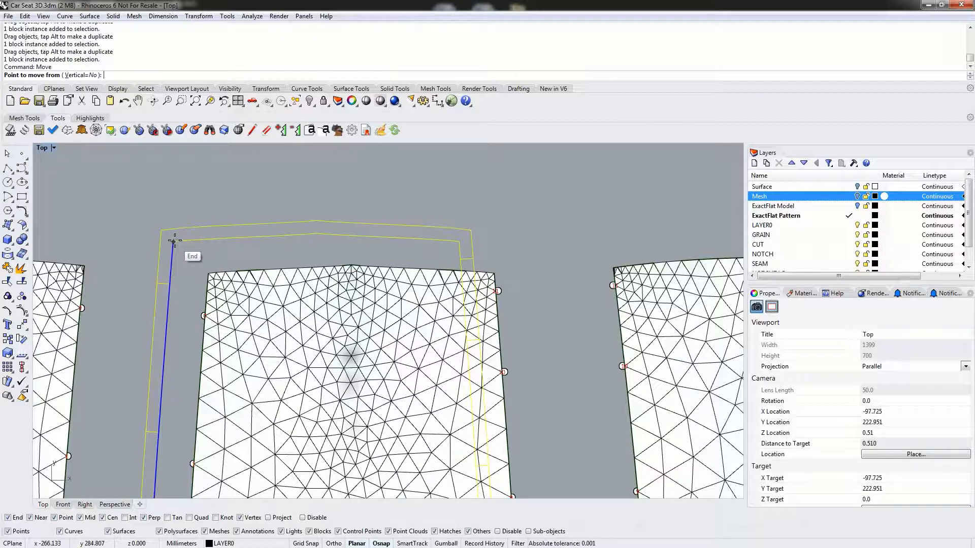
click(173, 241)
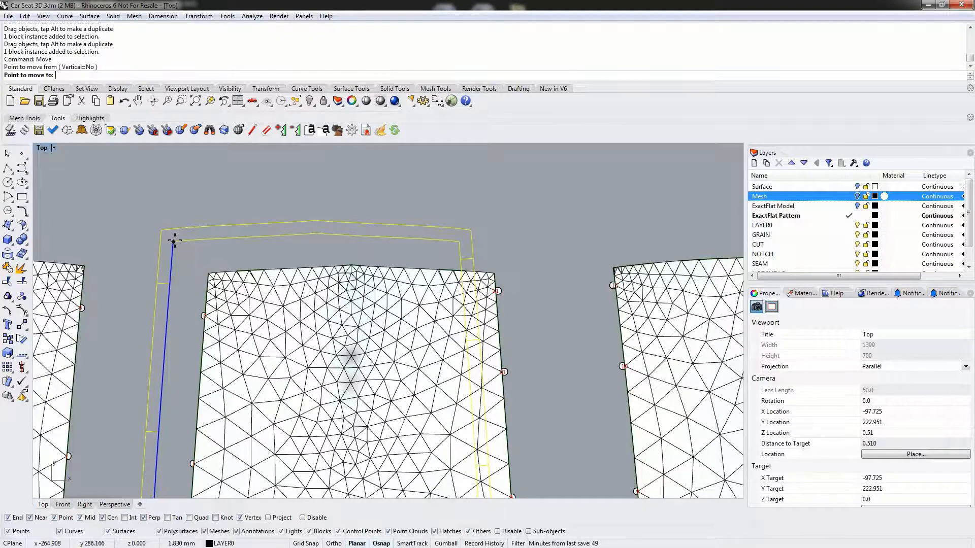
click(208, 274)
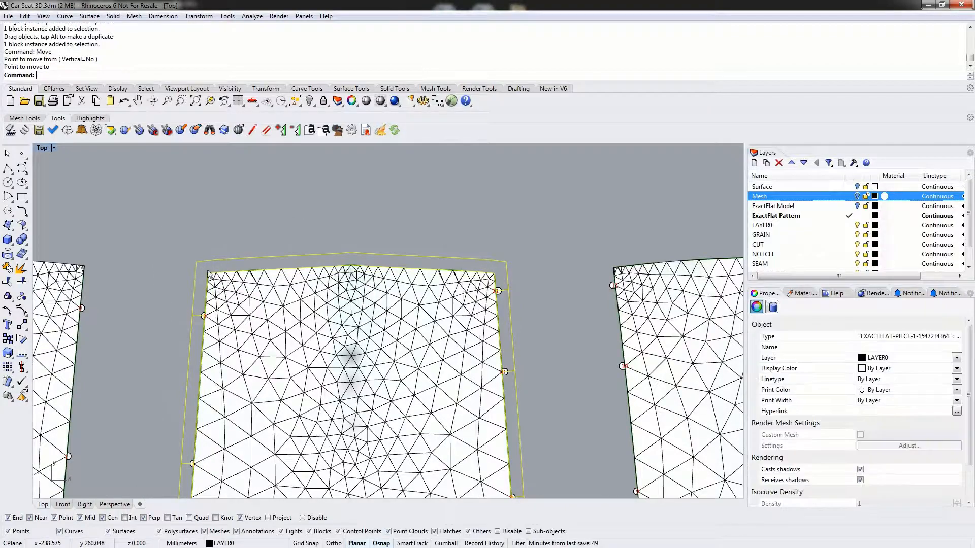
click(440, 186)
- Examine the overlaid central piece, the imported layers including GRAIN, and the grain lines on the imported side pieces
right_drag(451, 387, 421, 270)
scroll(420, 282, down, 6)
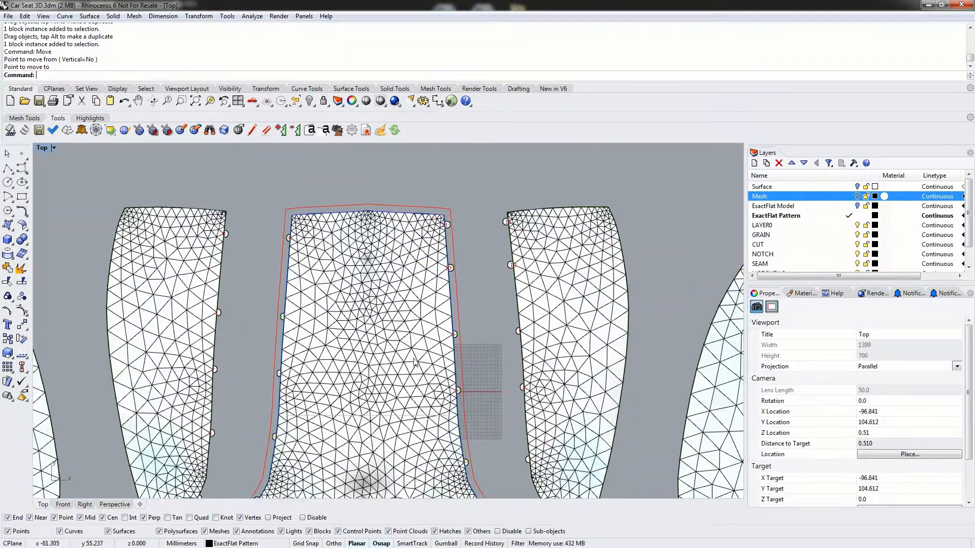
right_drag(413, 359, 387, 188)
right_drag(483, 205, 413, 323)
click(773, 237)
scroll(779, 244, down, 1)
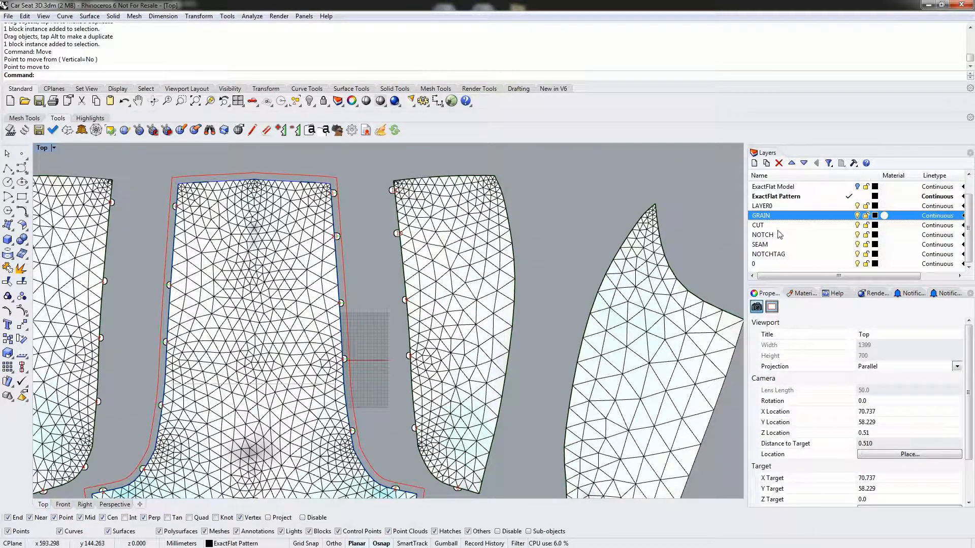
right_drag(601, 218, 206, 194)
scroll(567, 231, down, 4)
right_drag(651, 257, 540, 360)
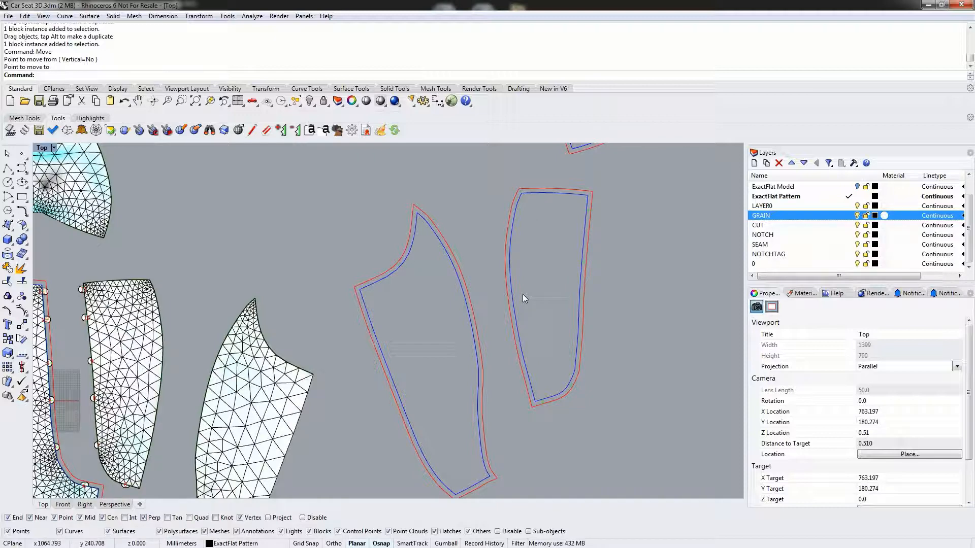
- Add a grain line along an interior mesh edge of the right outer side piece, accepting the Global Target Strain settings
right_drag(198, 345, 306, 277)
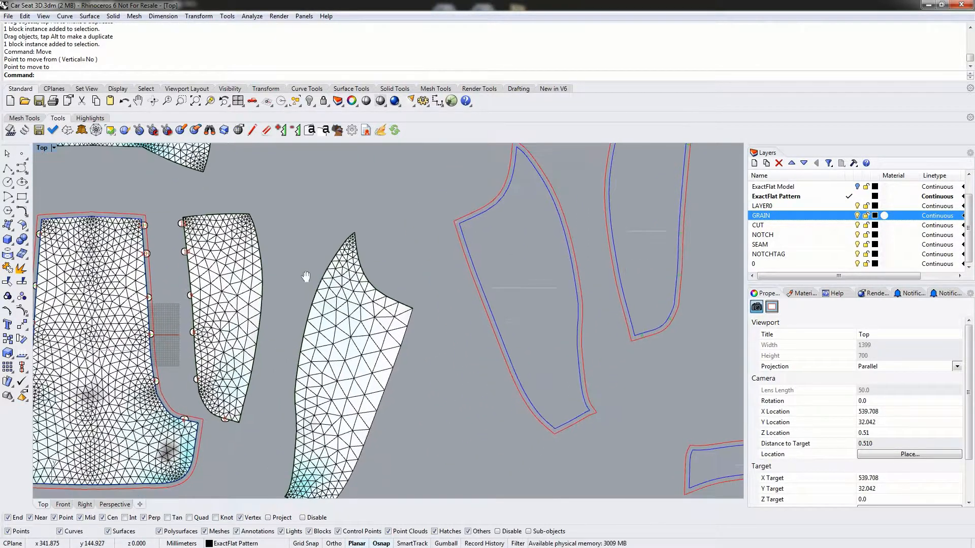
click(280, 131)
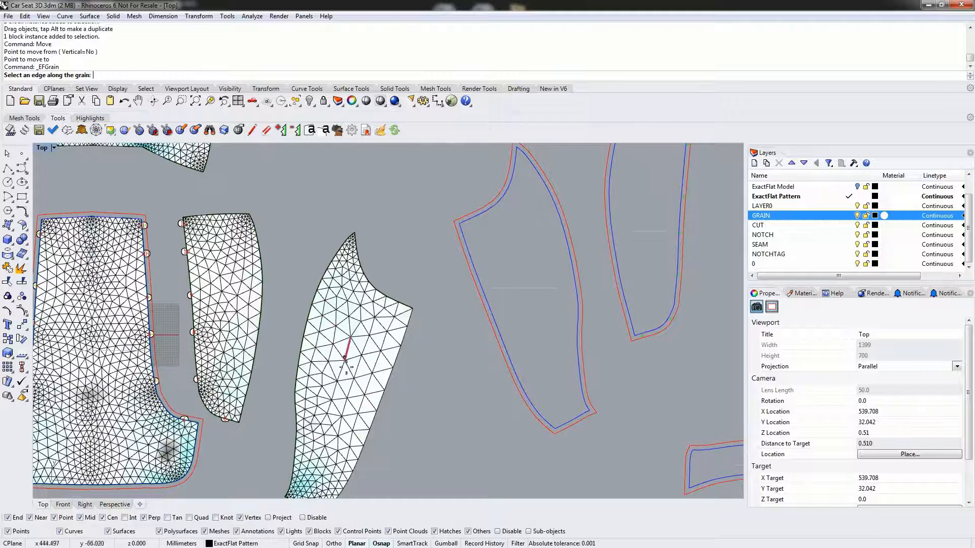
right_drag(347, 424, 347, 352)
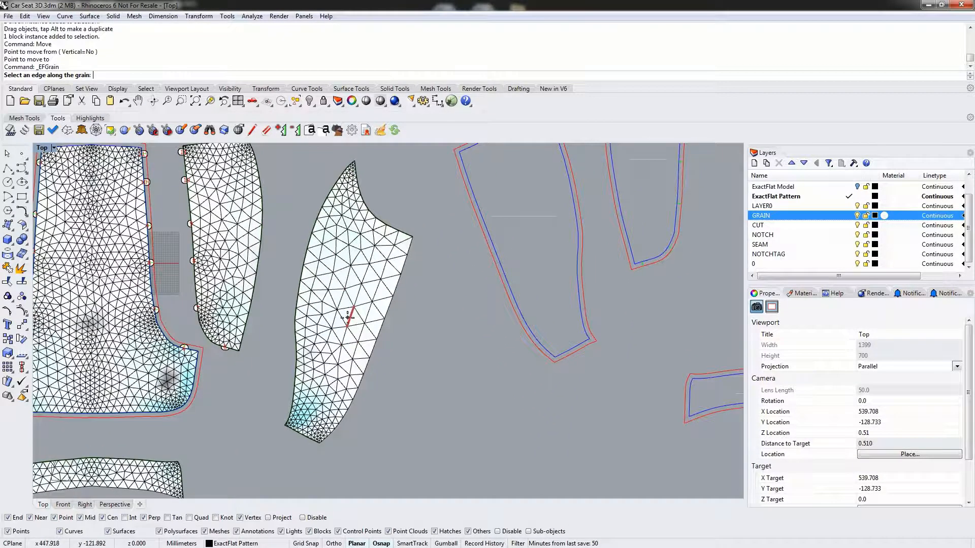
click(350, 313)
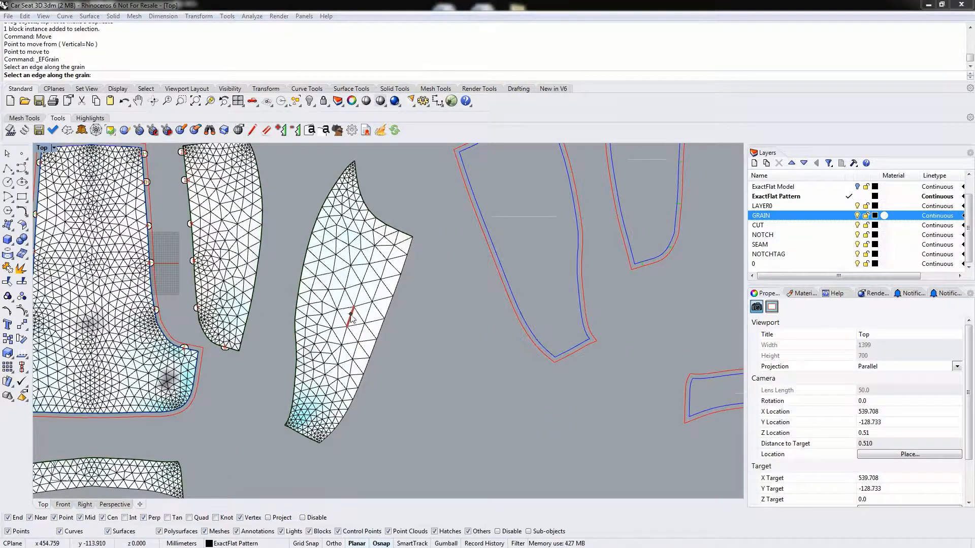
drag(400, 231, 465, 229)
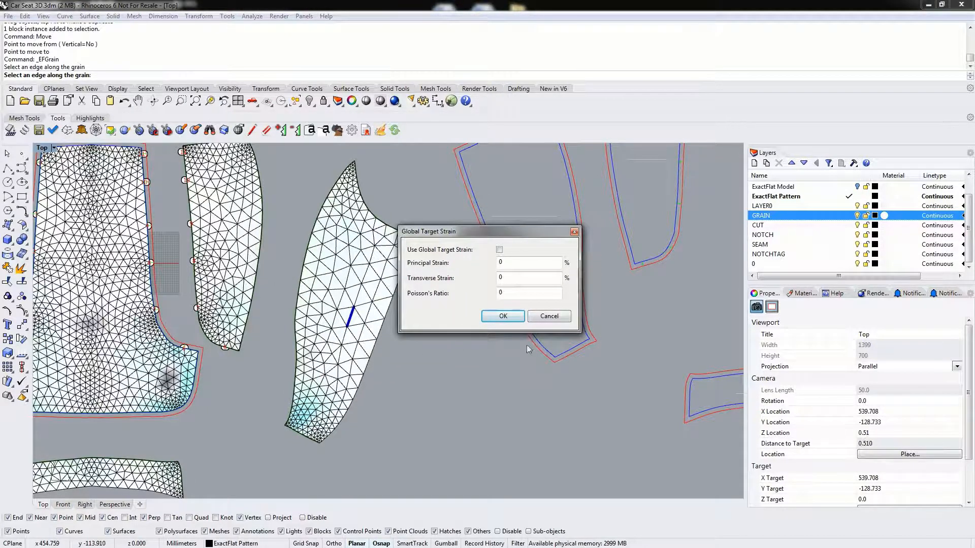
click(504, 318)
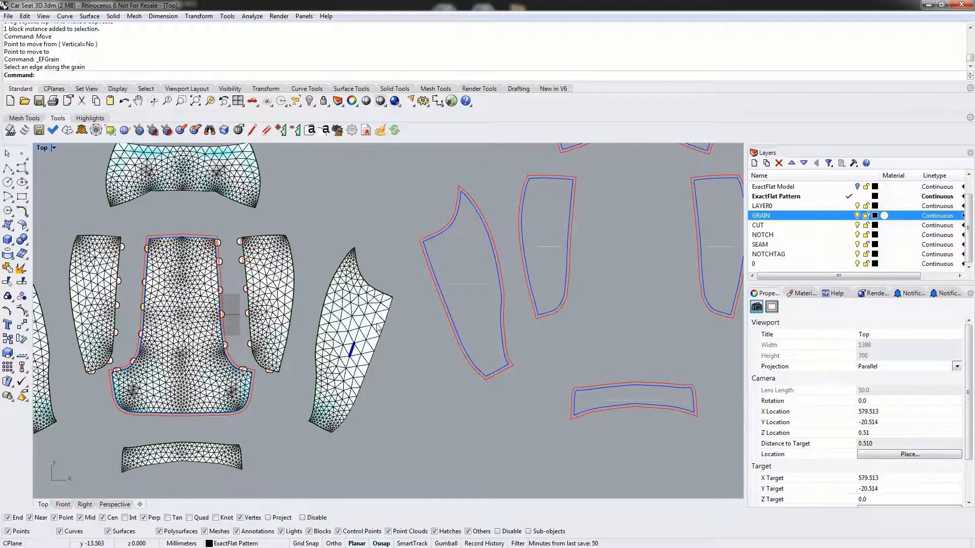
- Hide the CUT layer to view the seam outlines of the imported pieces alone, and show it again
right_drag(505, 315, 148, 343)
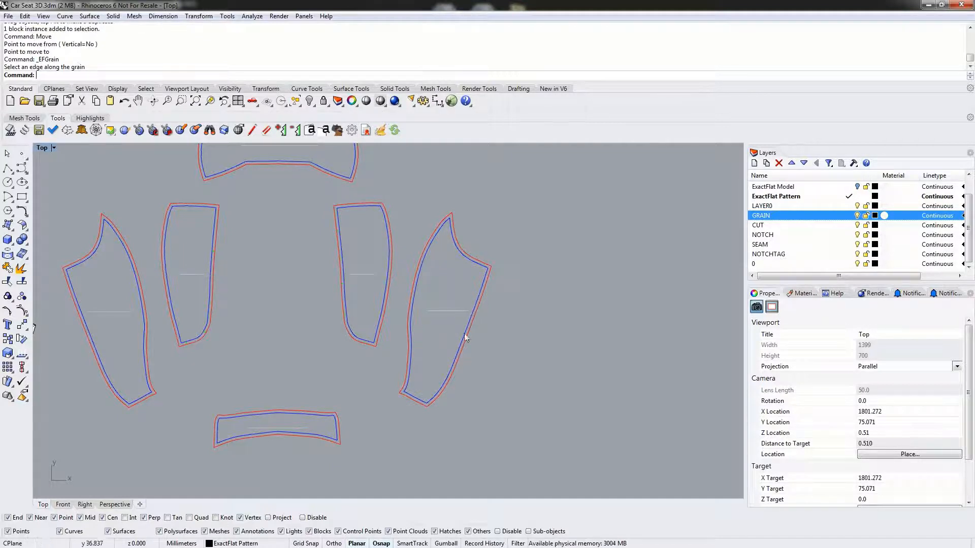
right_drag(318, 279, 393, 303)
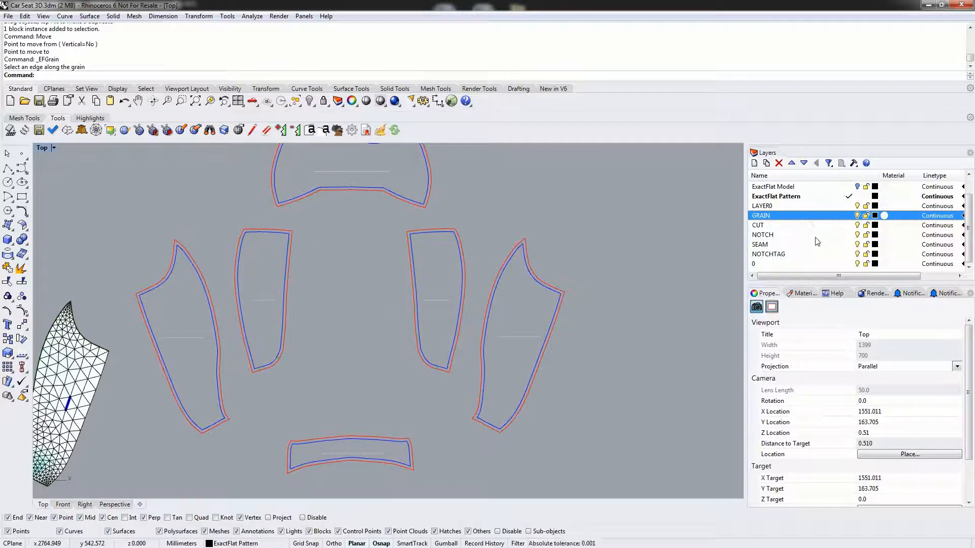
click(858, 224)
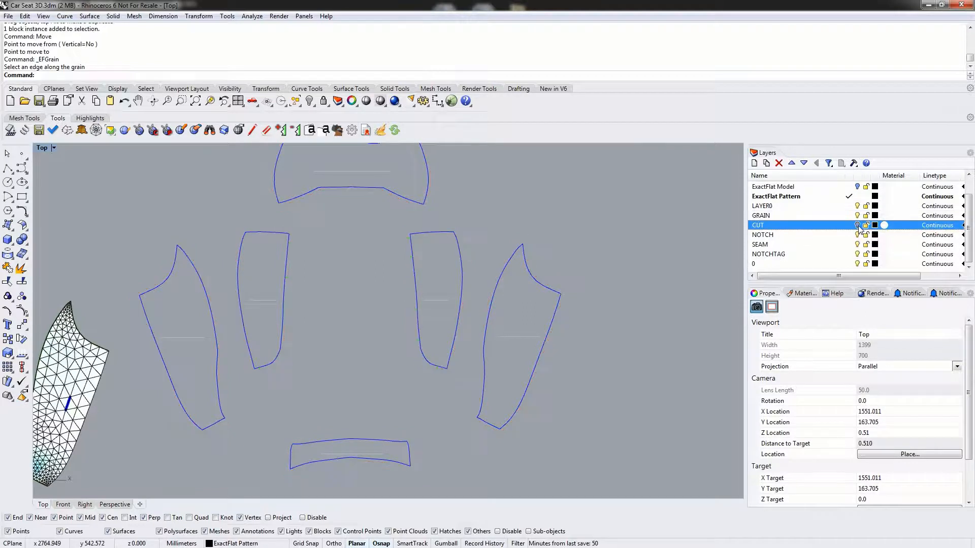
click(858, 225)
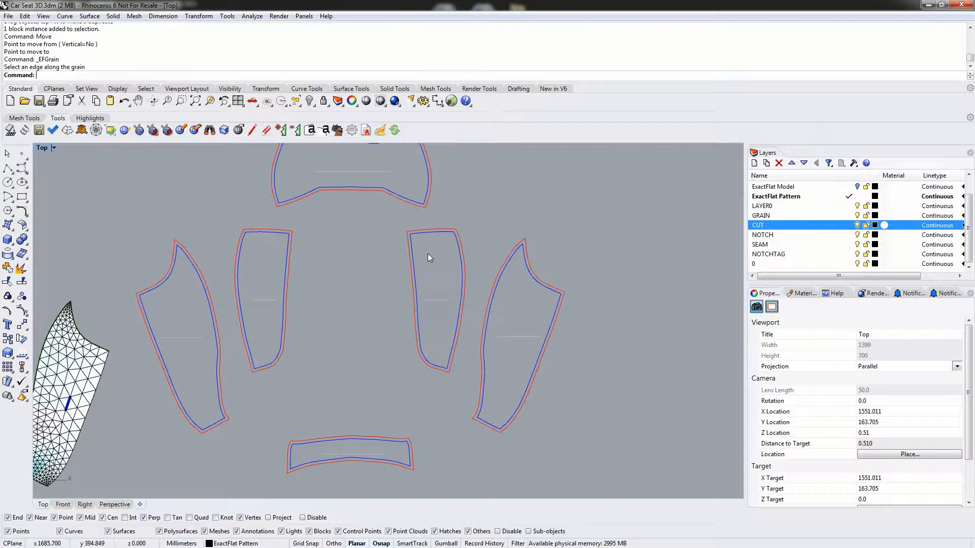
- Measure the distance between the seam and cut lines along the upper edge of the right inner side piece
scroll(448, 258, down, 2)
scroll(436, 279, up, 6)
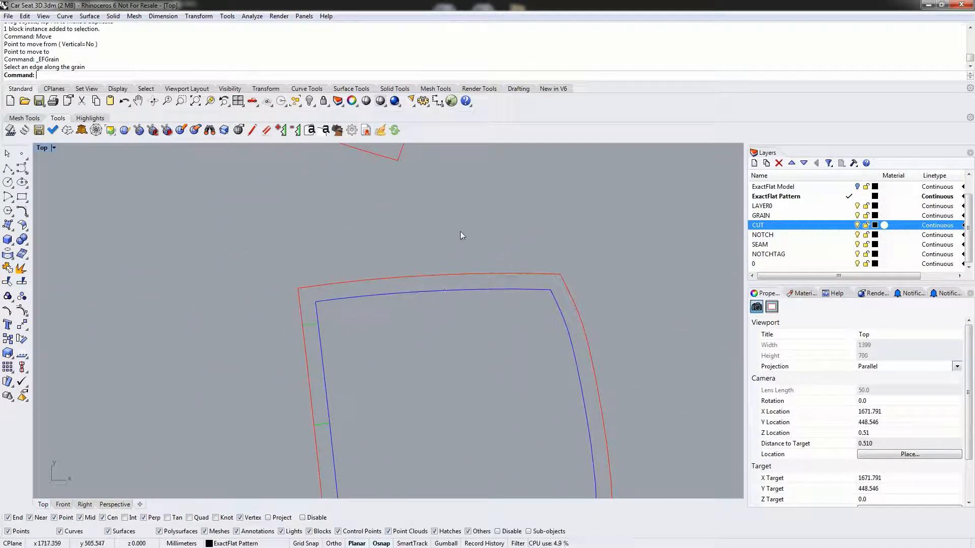
text(istance)
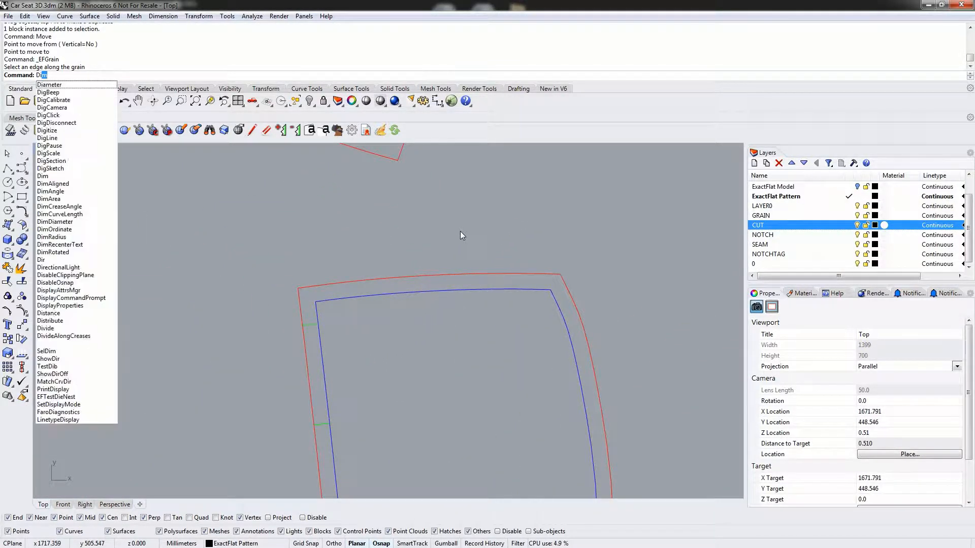
key(Return)
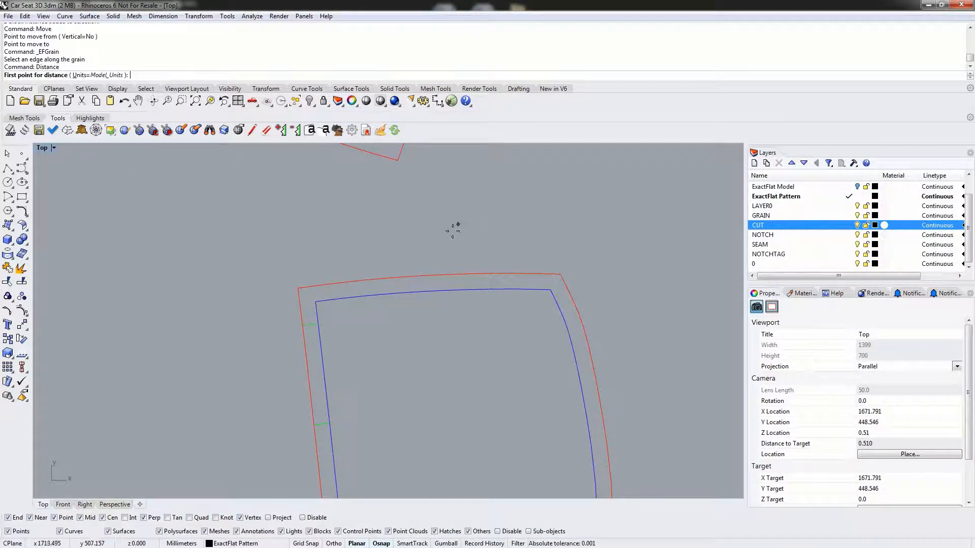
click(433, 290)
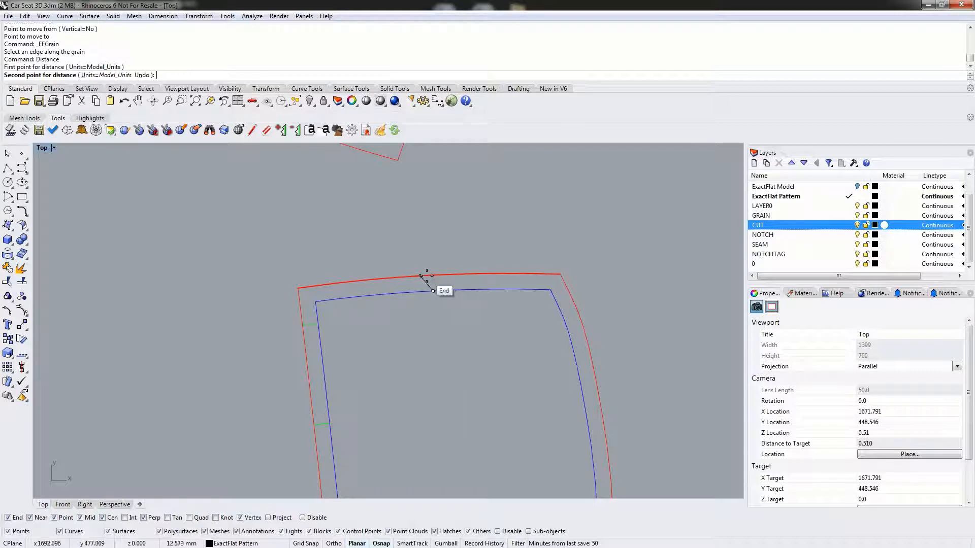
click(432, 276)
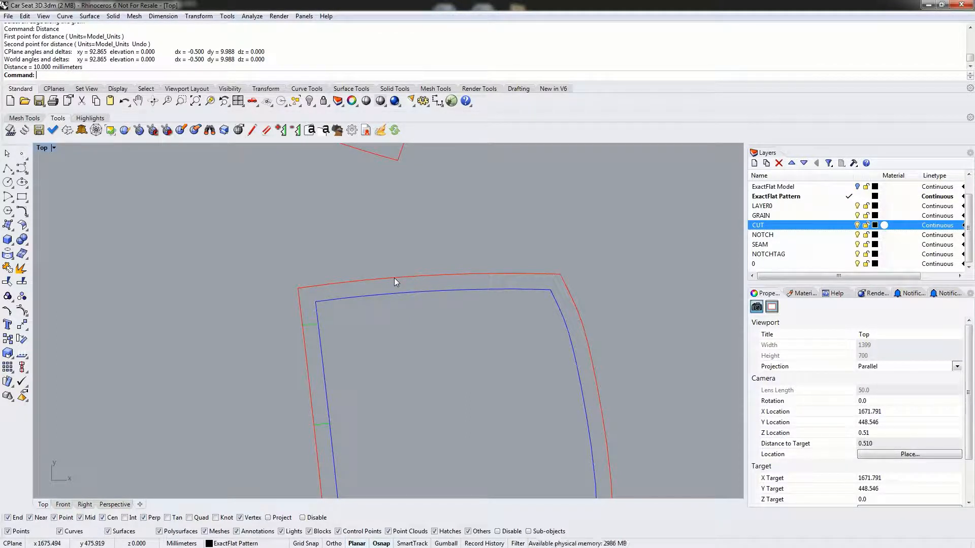
- Hide the GRAIN layer, and check the CUT and SEAM layers by switching them off and back on
scroll(327, 315, down, 11)
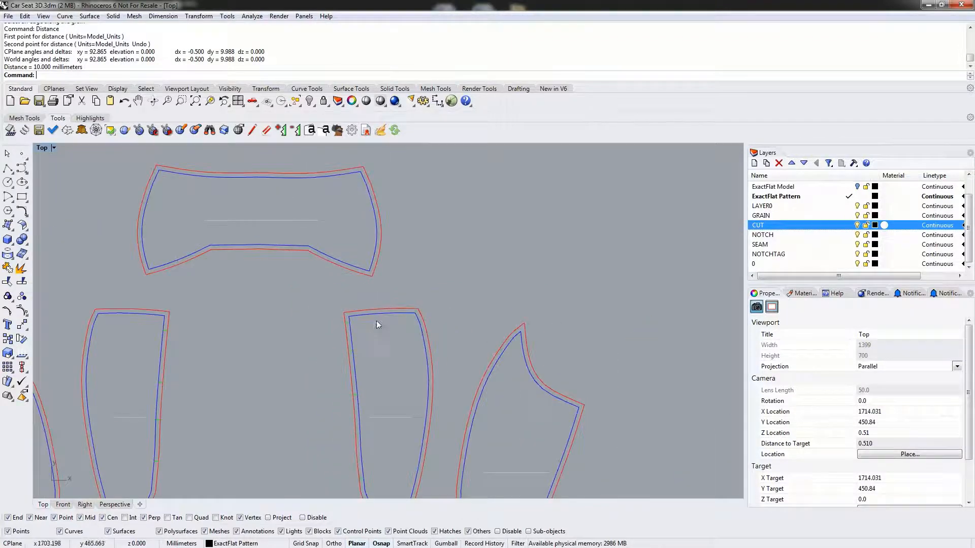
right_drag(333, 345, 420, 307)
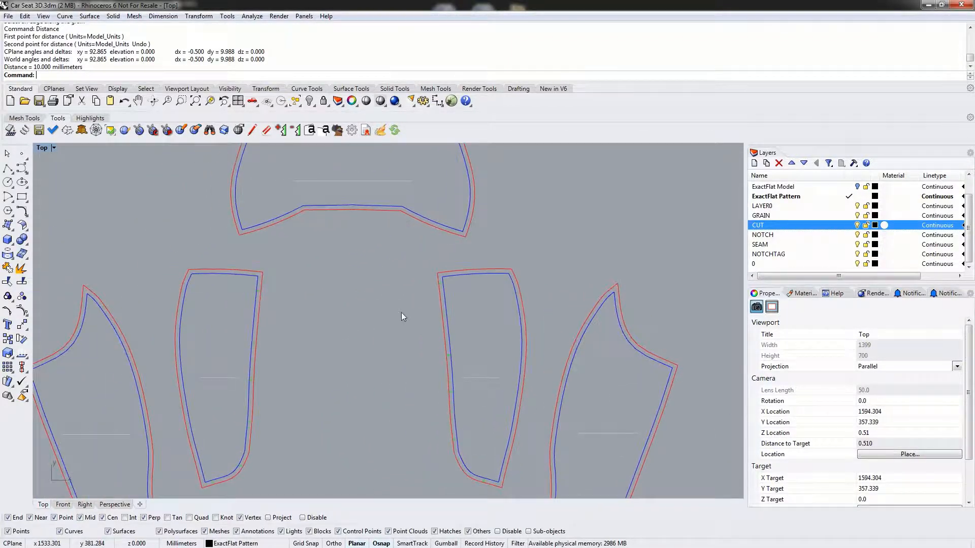
click(853, 217)
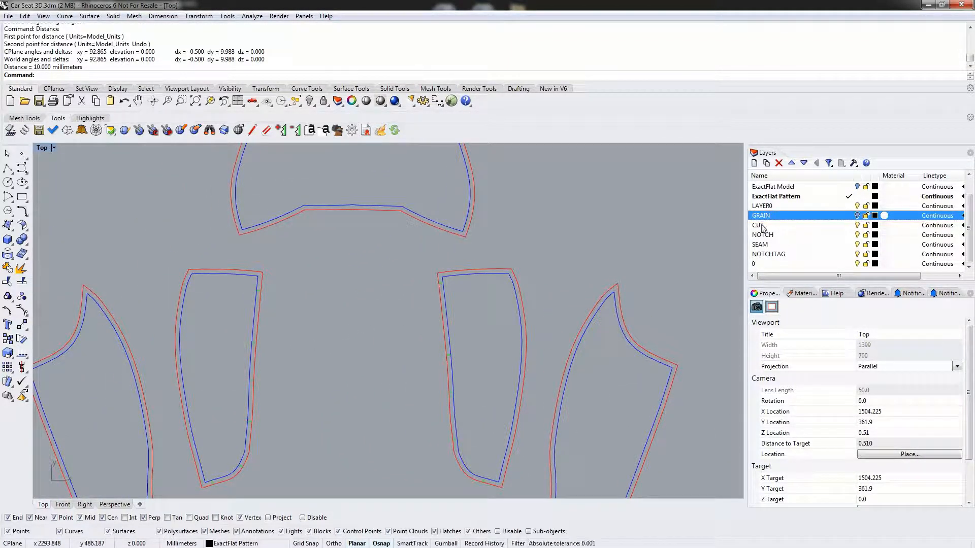
click(857, 225)
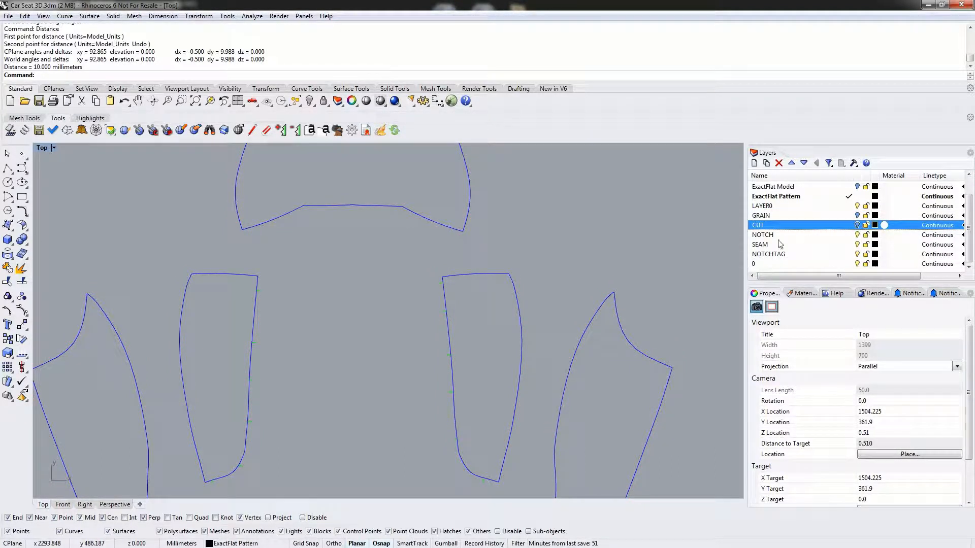
click(857, 245)
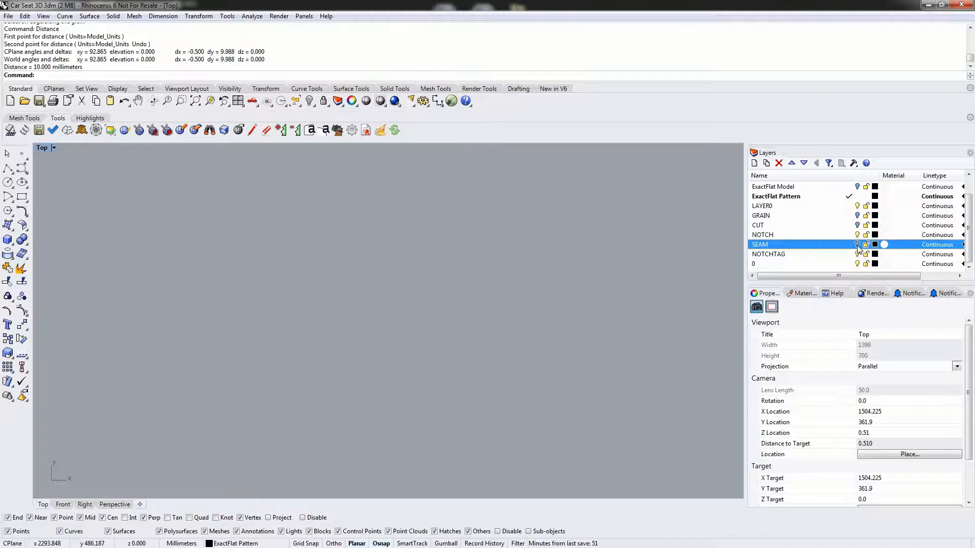
click(857, 245)
click(857, 224)
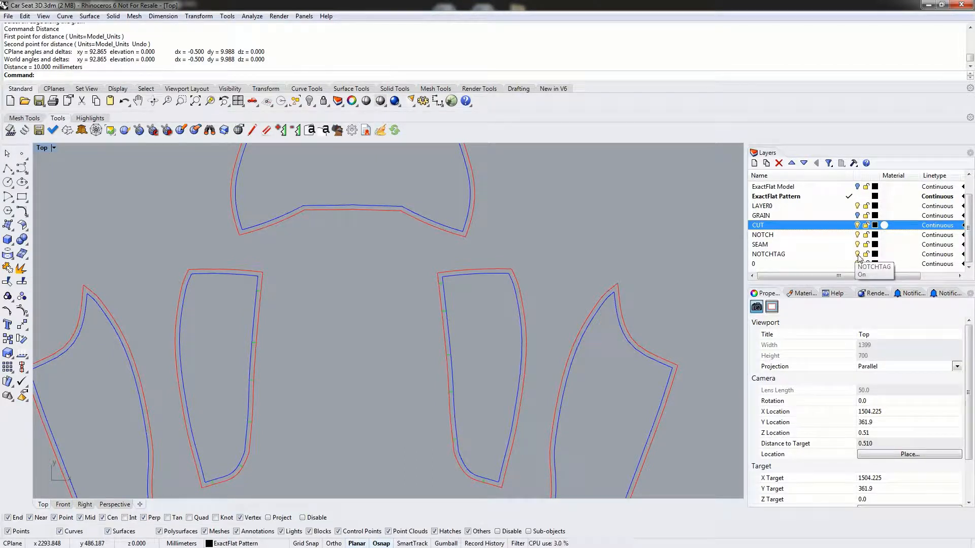
- Inspect a notch mark on the right inner side piece, hide the NOTCHTAG layer, and check the NOTCH layer by switching its visibility
scroll(468, 316, up, 6)
scroll(373, 289, up, 5)
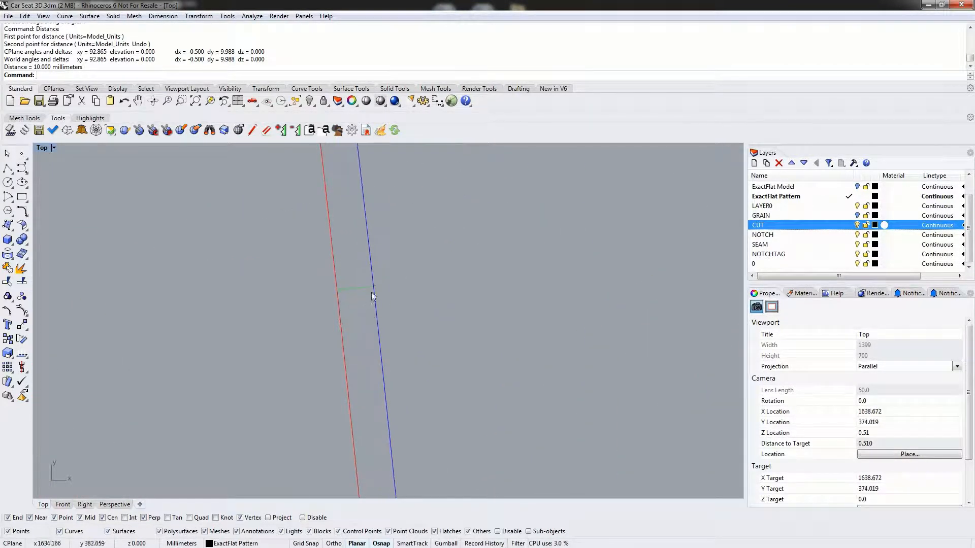
right_drag(415, 254, 484, 210)
scroll(395, 282, up, 8)
scroll(397, 290, down, 4)
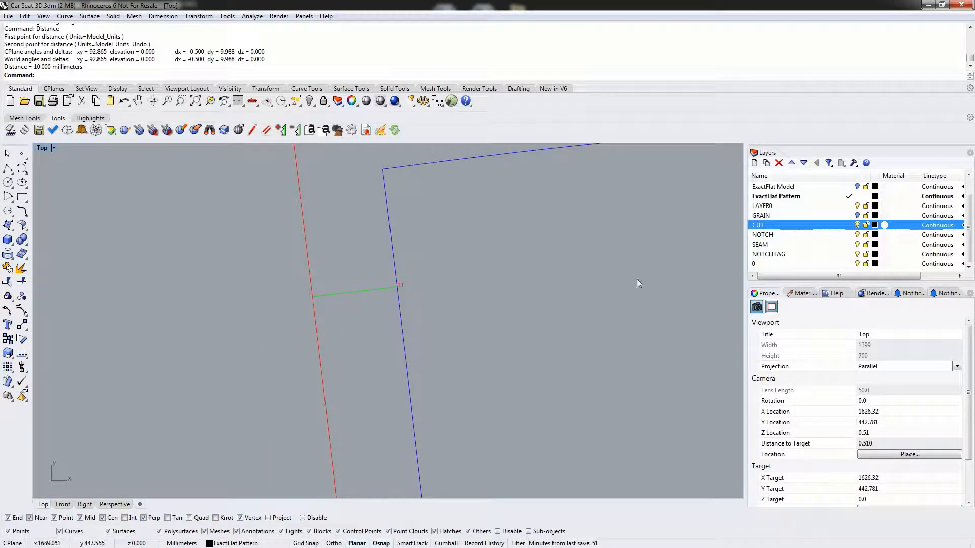
click(858, 255)
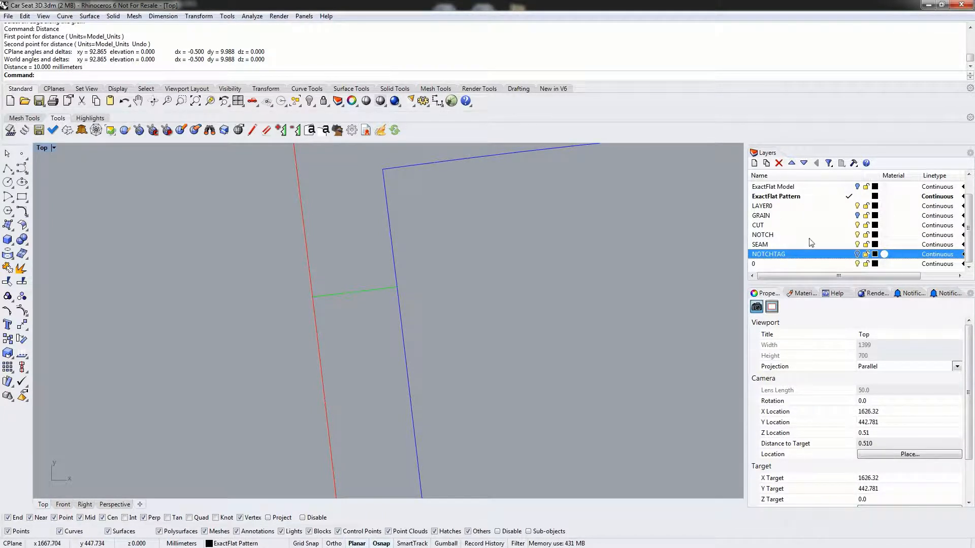
click(858, 235)
- Hide the imported pattern layers LAYER0, CUT, NOTCH, SEAM and 0, keeping the flattened mesh pieces in view
scroll(558, 323, down, 10)
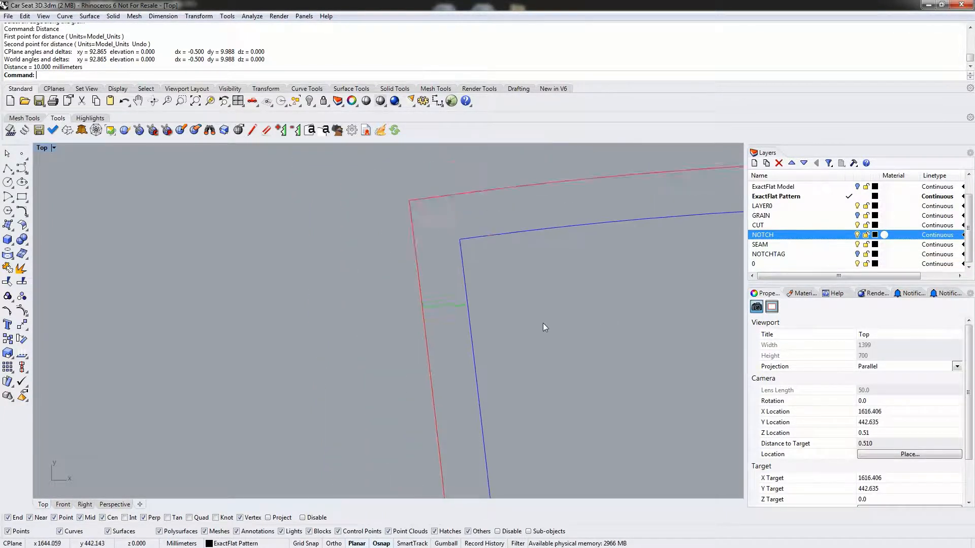
scroll(500, 301, down, 12)
right_drag(465, 350, 651, 300)
scroll(437, 314, up, 6)
mouse_move(438, 314)
right_down()
mouse_move(470, 314)
mouse_move(444, 317)
right_up()
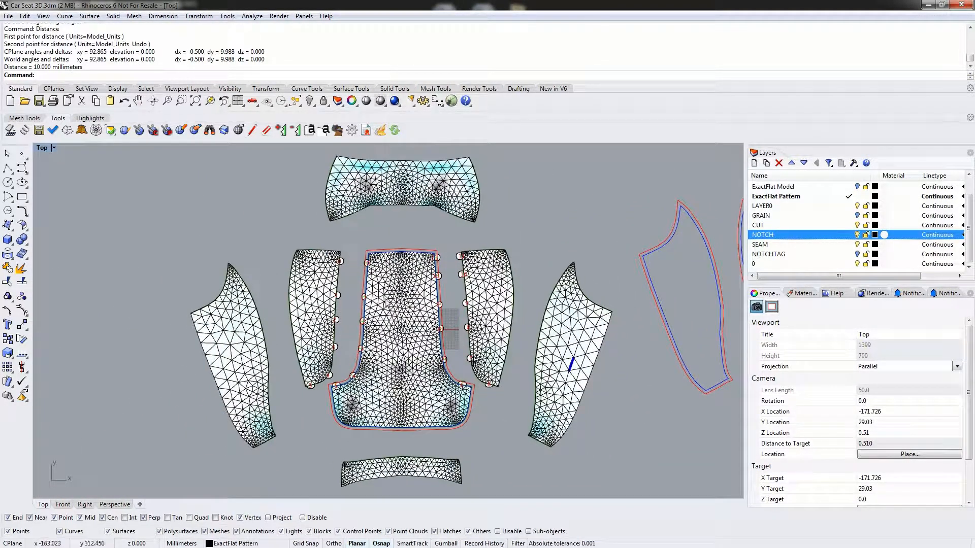
scroll(797, 195, up, 1)
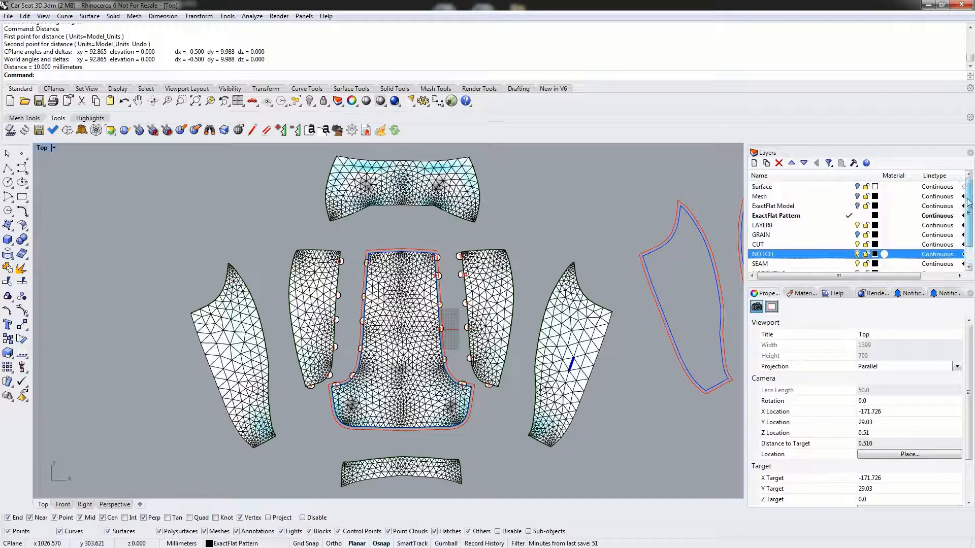
click(762, 197)
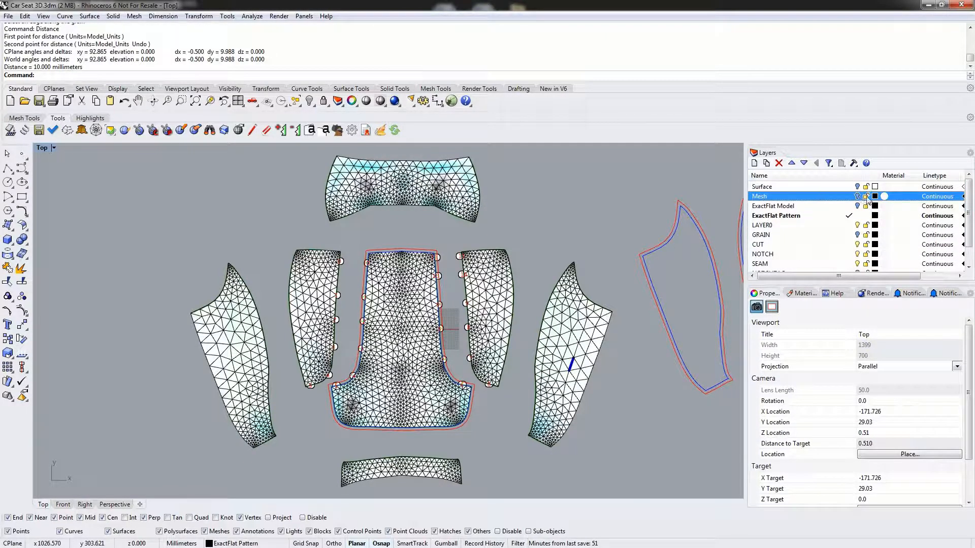
click(857, 225)
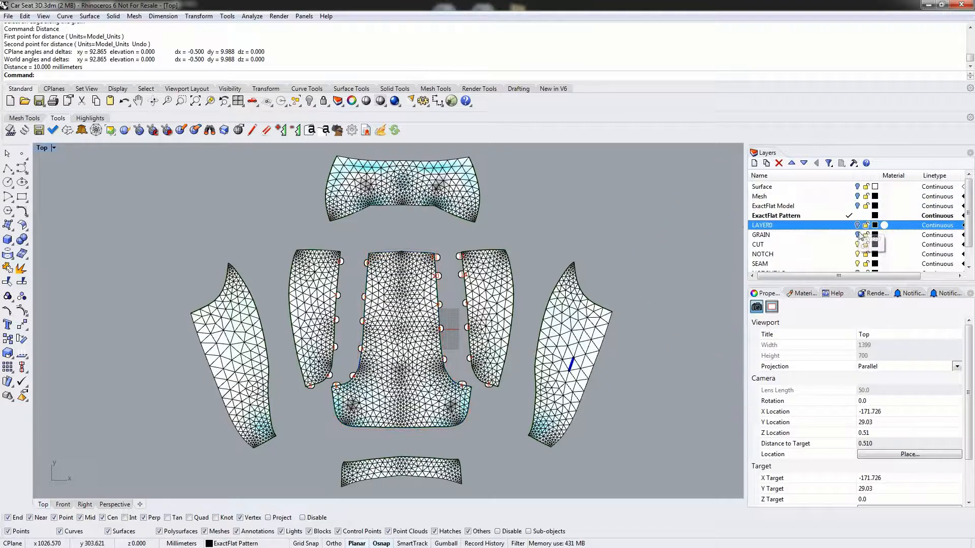
click(858, 244)
click(857, 255)
click(857, 264)
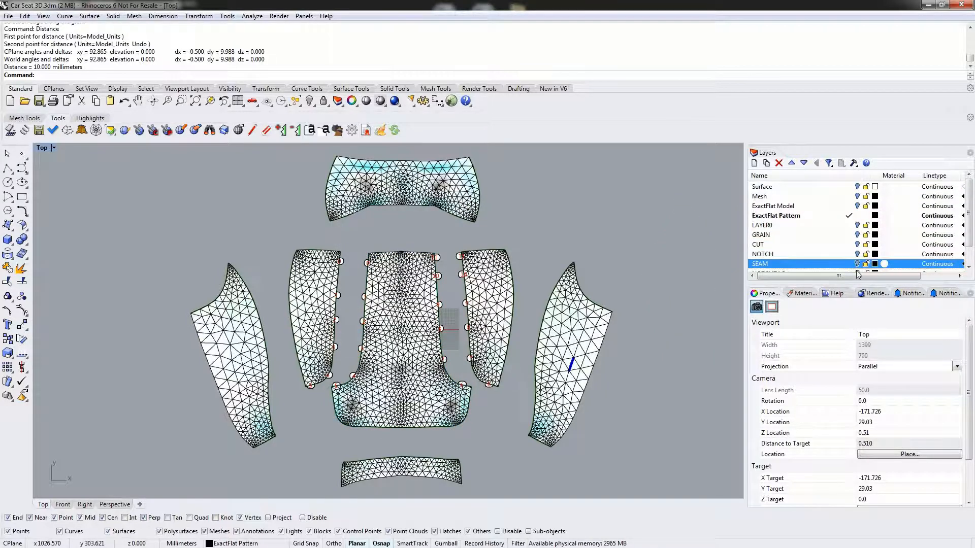
scroll(832, 235, down, 1)
scroll(833, 244, up, 1)
scroll(835, 247, down, 1)
scroll(839, 252, up, 1)
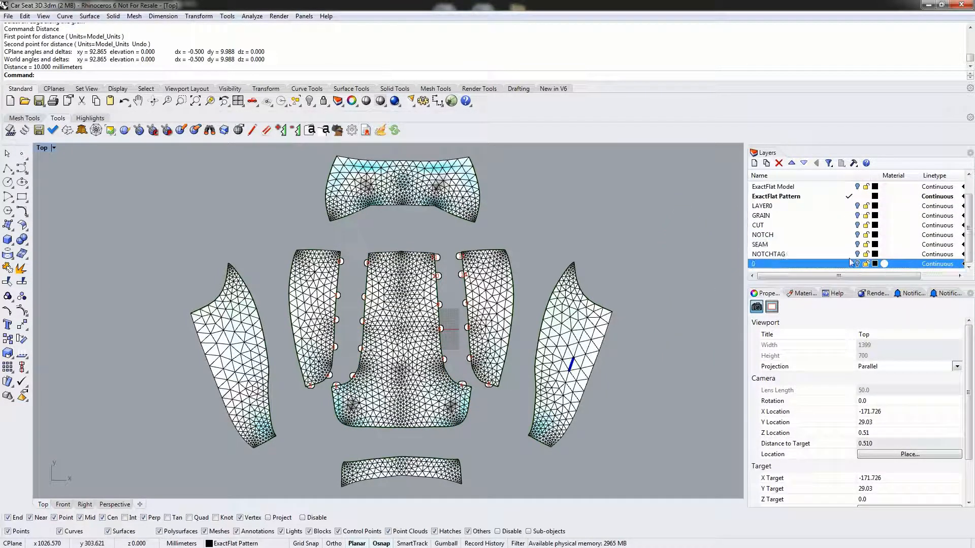
- Make the Surface layer current and hide the ExactFlat Pattern layer to display the original seat surfaces alone
click(849, 187)
click(849, 187)
click(857, 216)
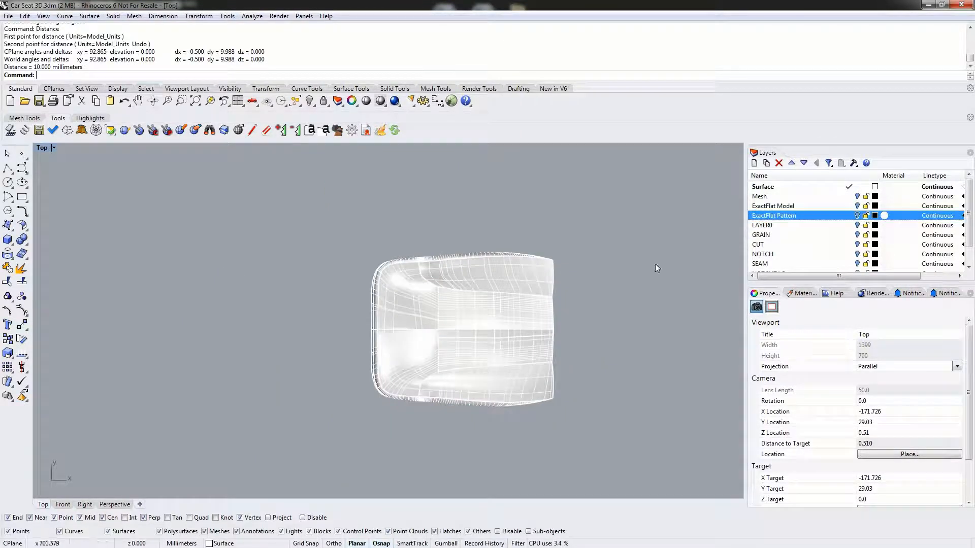
- Switch from the Top view to a maximized Perspective view of the car seat surfaces
double_click(42, 148)
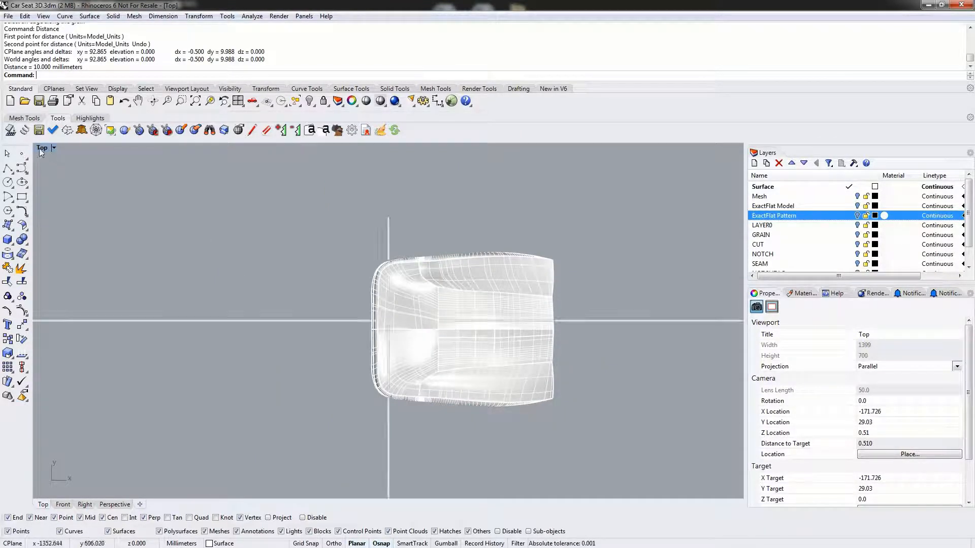
double_click(412, 149)
right_drag(292, 293, 392, 268)
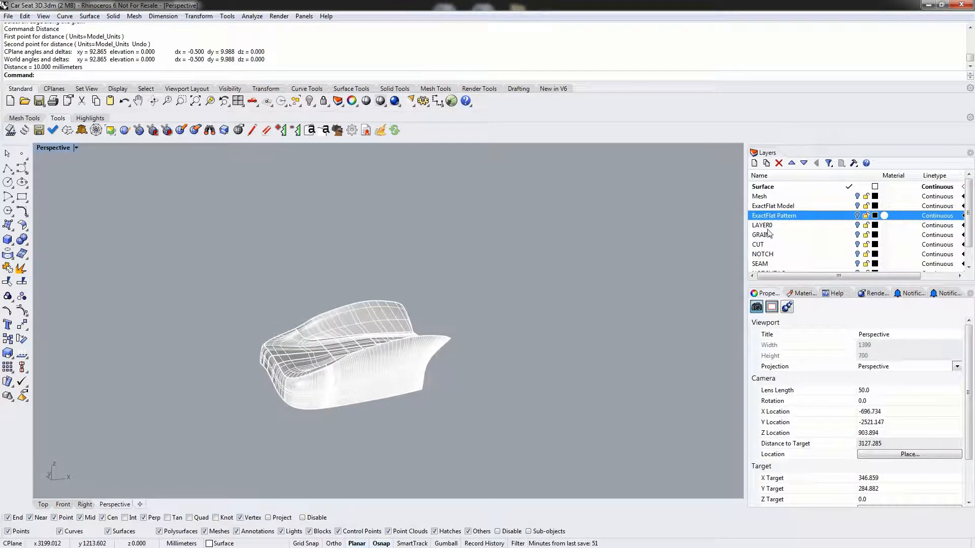
- Make the Mesh layer current, hide the Surface layer, and examine the 3D seat mesh from several angles
click(849, 196)
click(857, 187)
right_drag(561, 303, 400, 332)
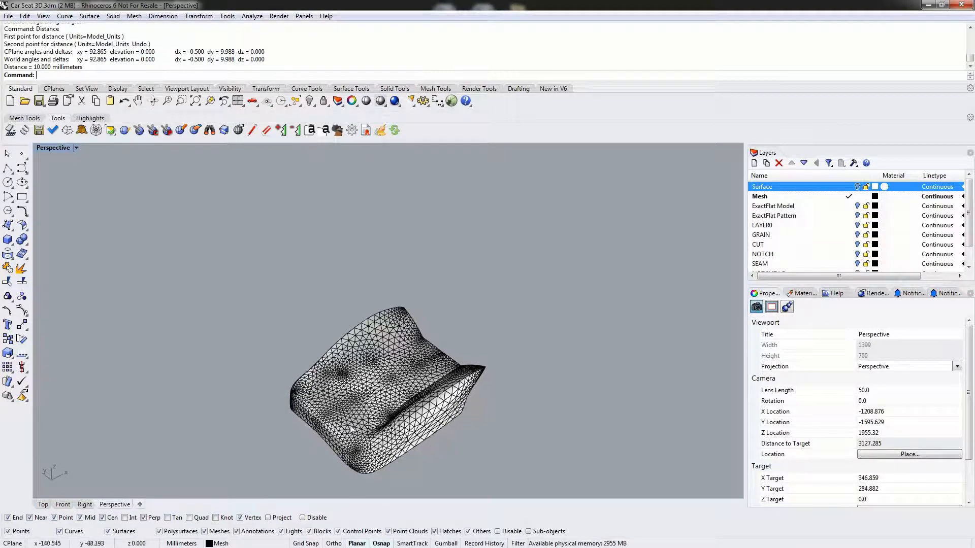
shift+right_drag(352, 428, 384, 349)
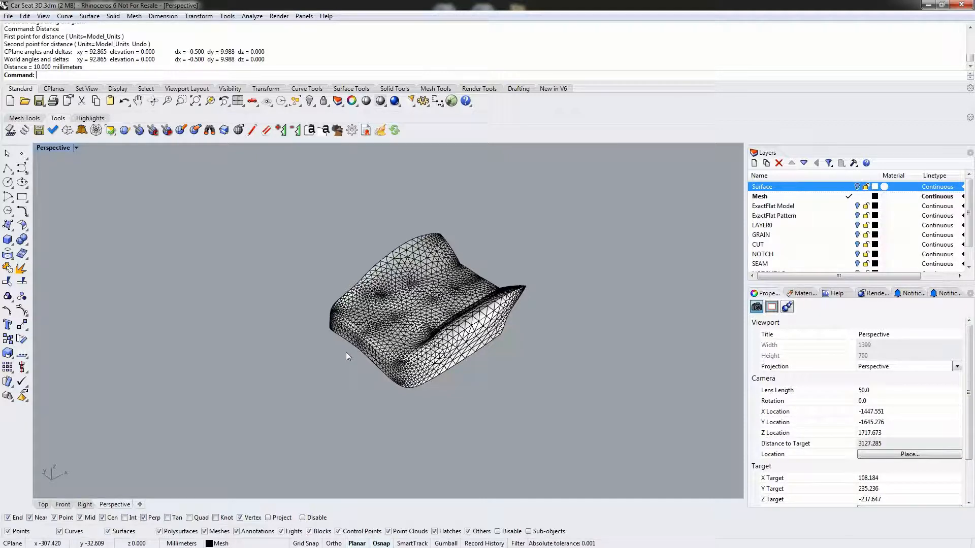
right_drag(366, 362, 389, 377)
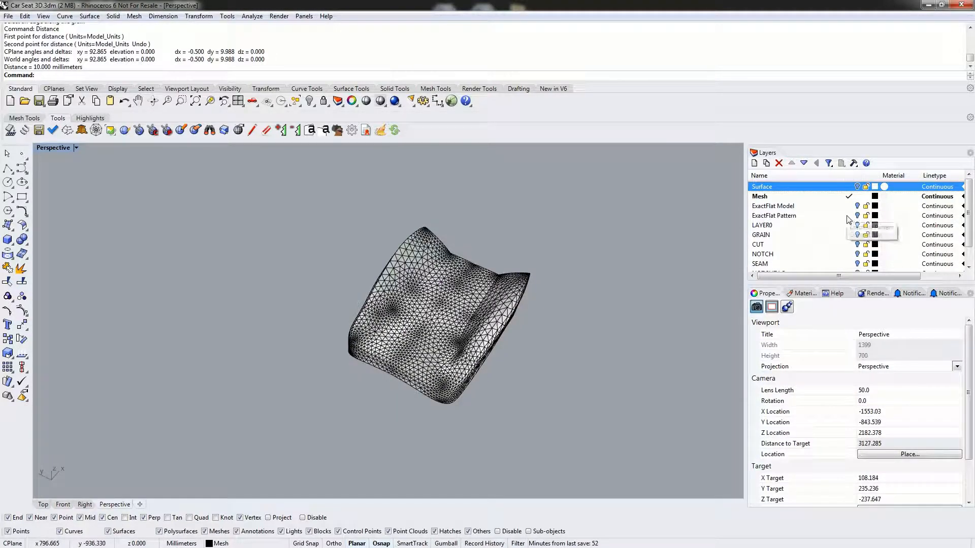
- Make the ExactFlat Pattern layer current, hide the Mesh layer, and view all the flattened pieces together in Perspective
click(848, 217)
click(857, 198)
right_drag(511, 282, 529, 401)
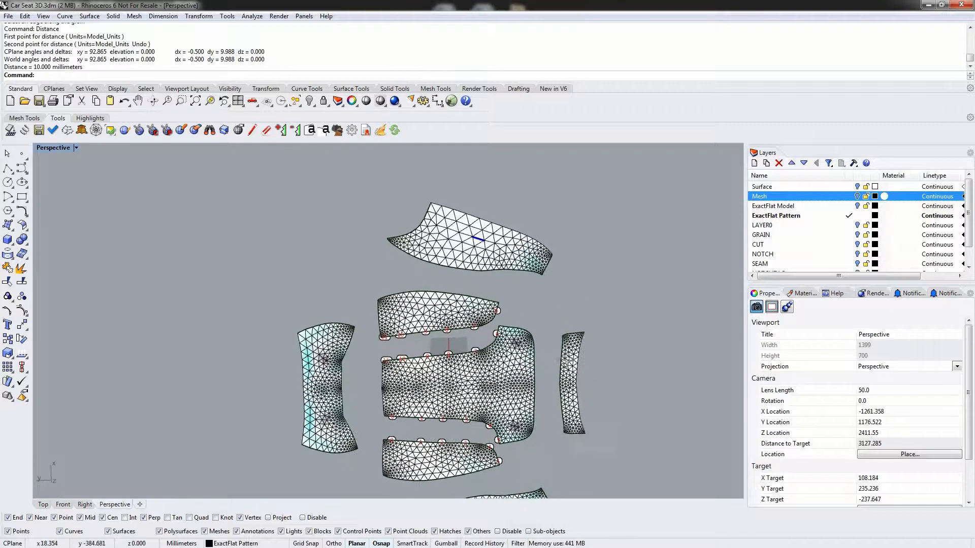
scroll(530, 345, down, 4)
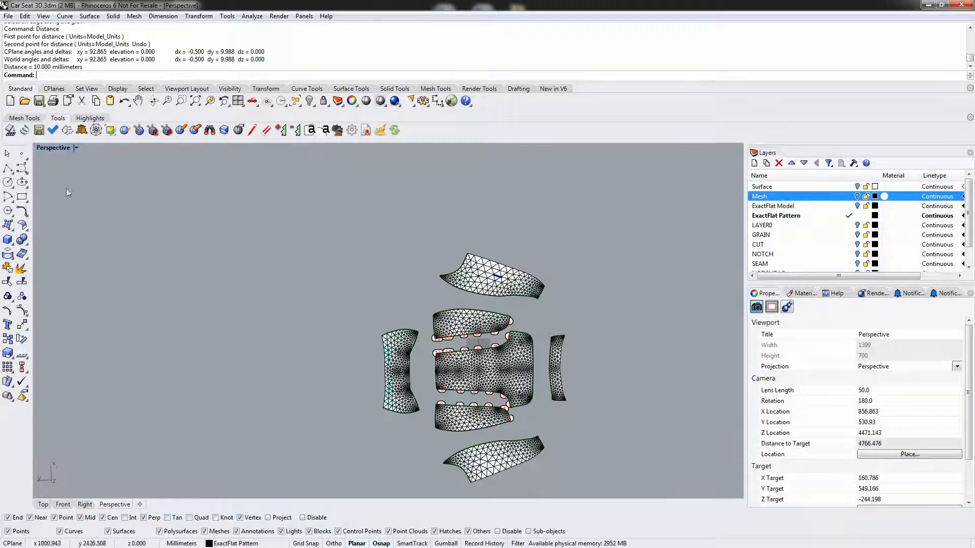
right_drag(288, 333, 130, 296)
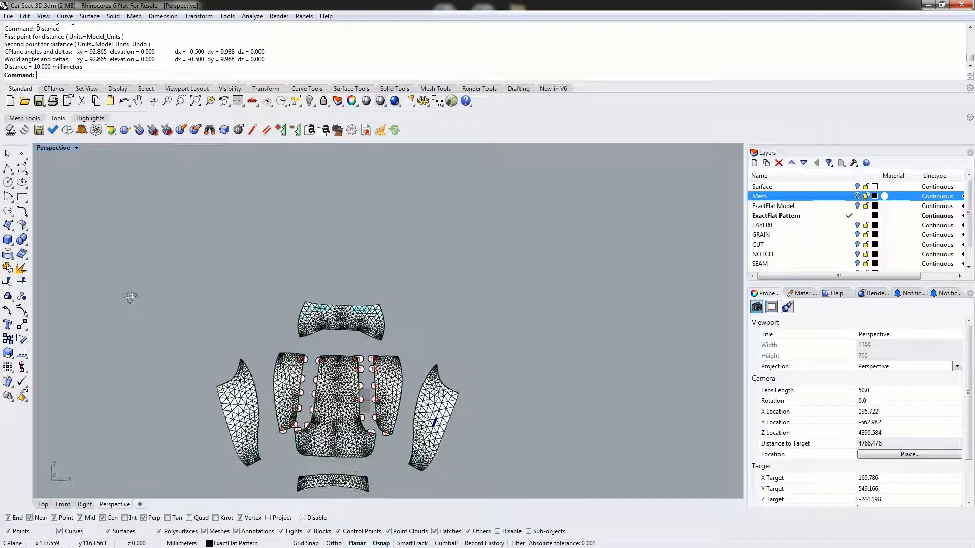
shift+right_drag(320, 383, 463, 268)
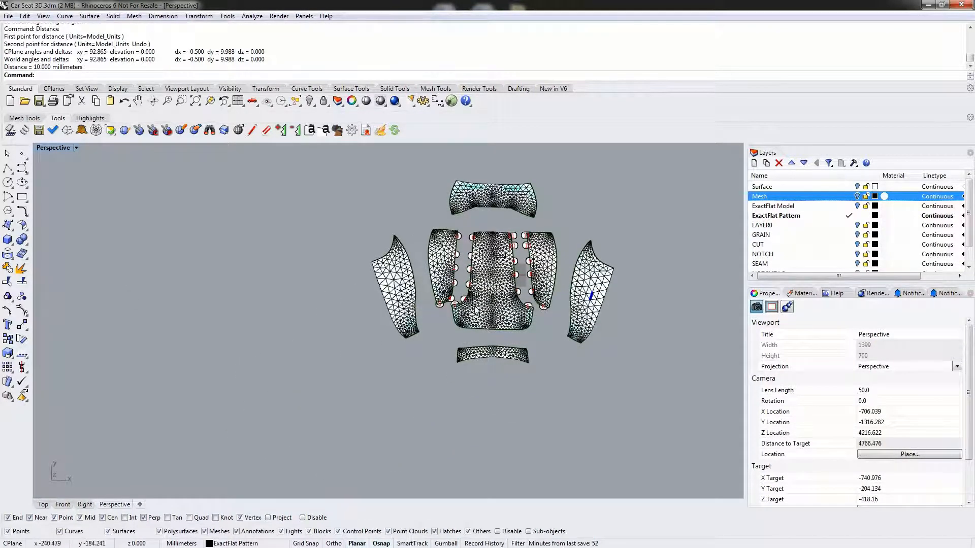